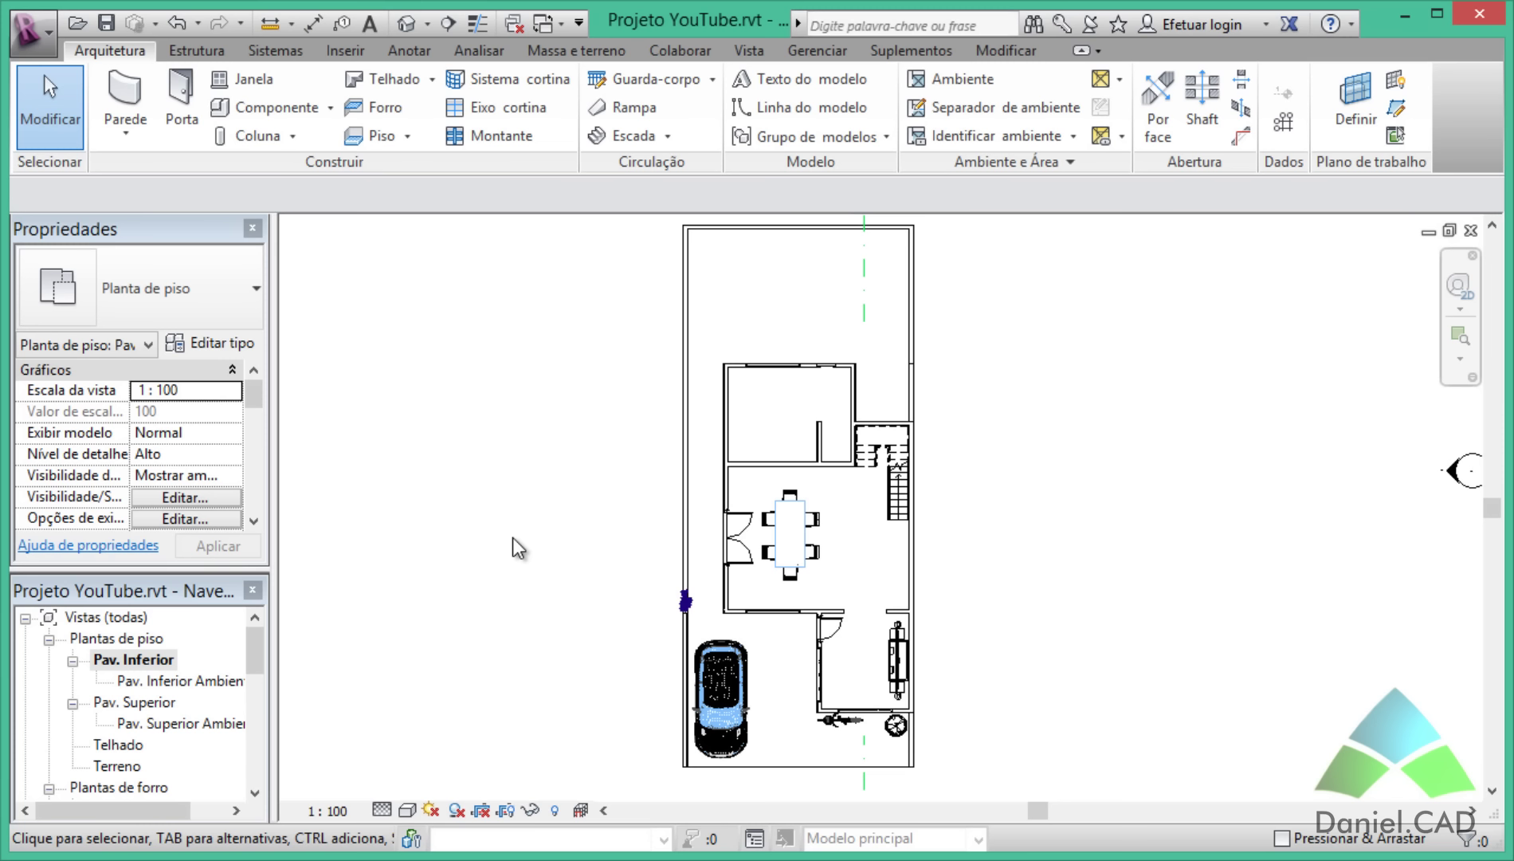
Place a linear dimension across the full width of the lot, above its rear boundary wall, and delete it.
click(413, 47)
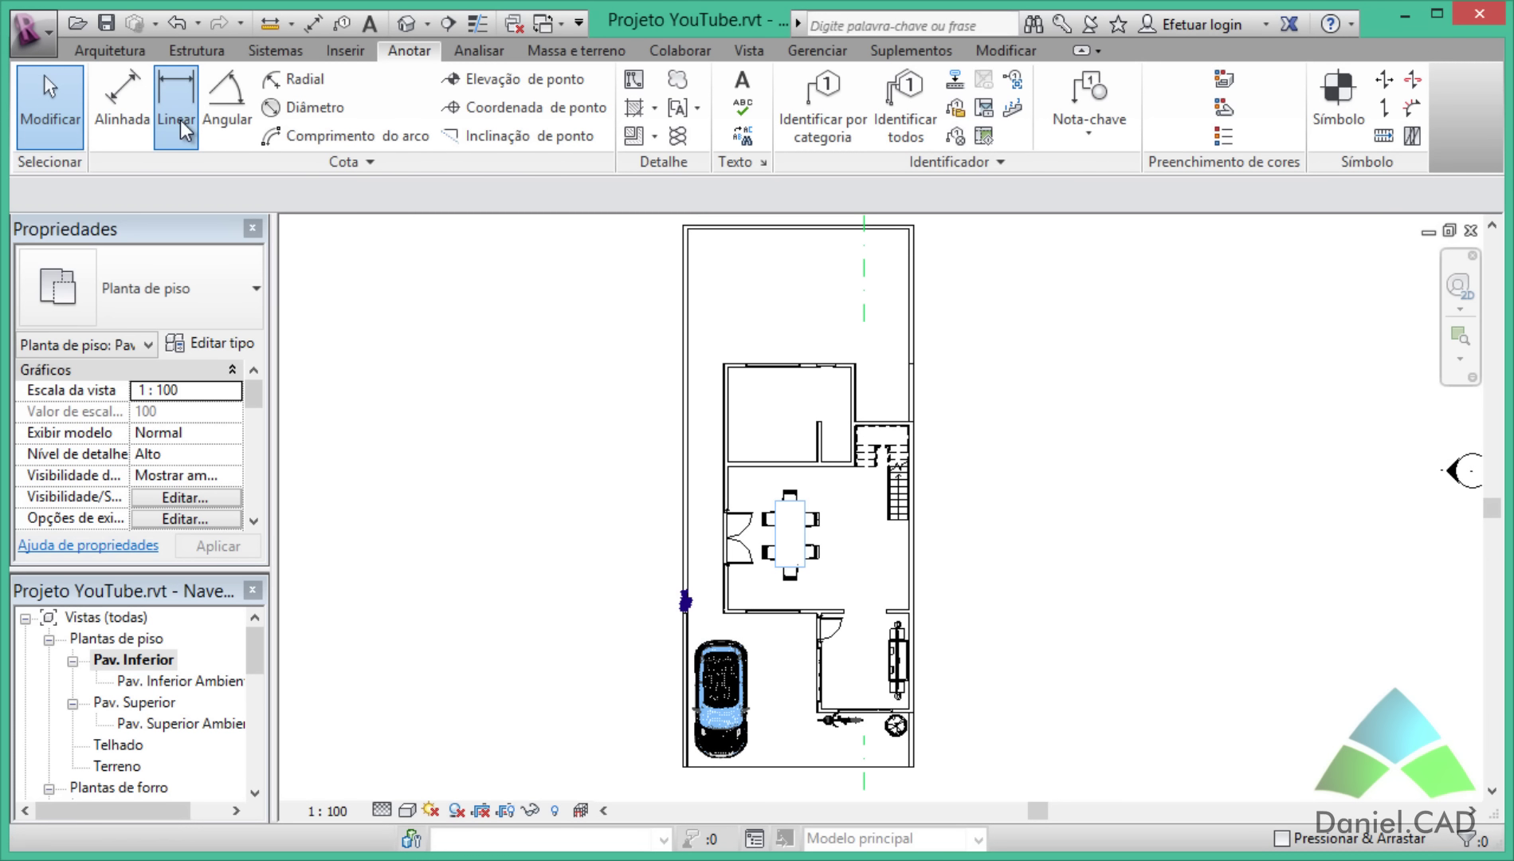
click(180, 120)
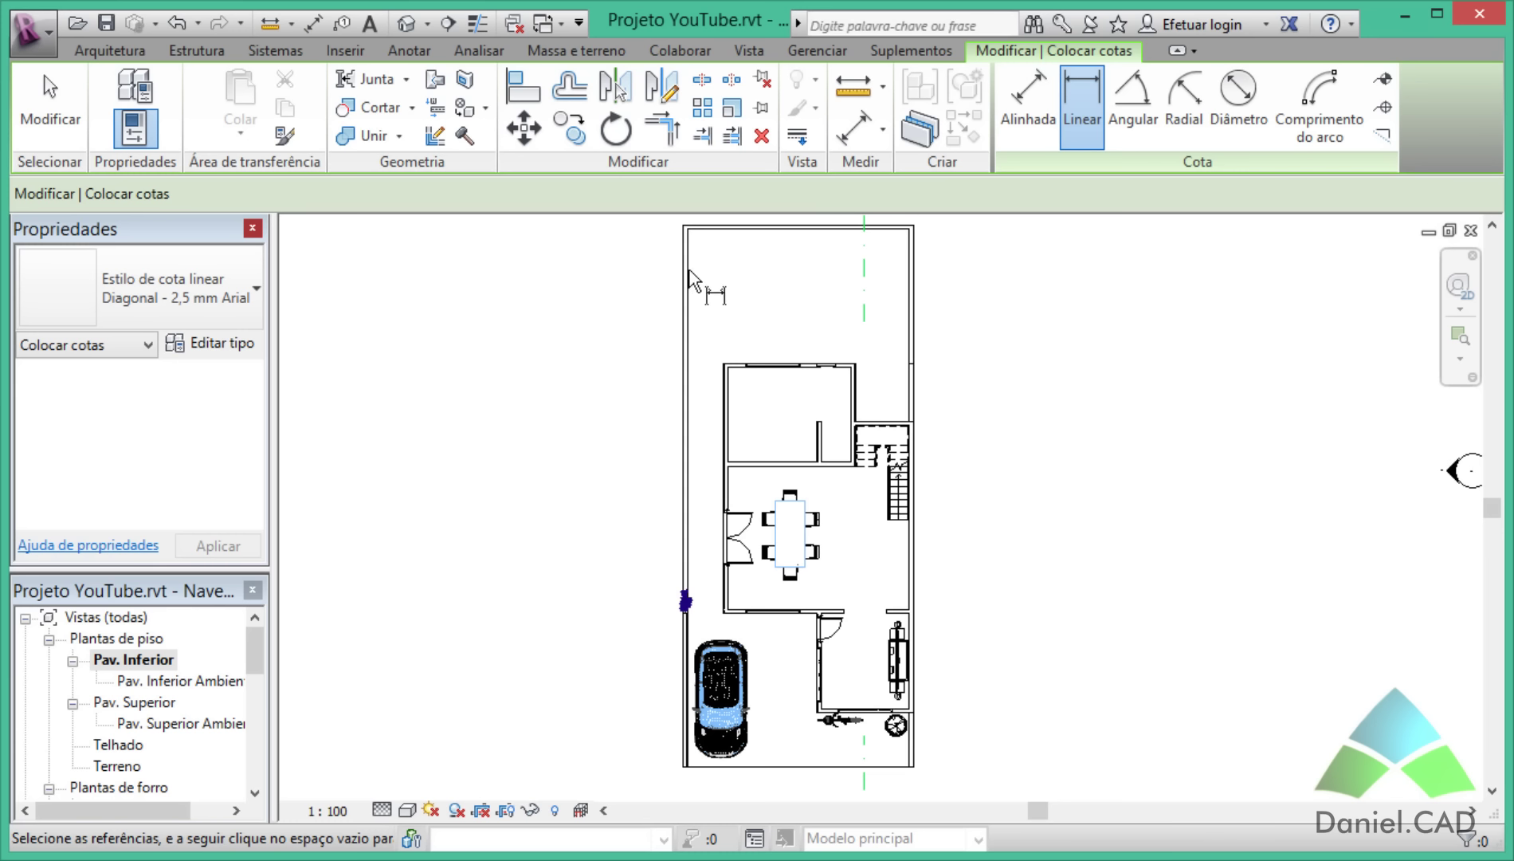
middle_drag(770, 295, 590, 288)
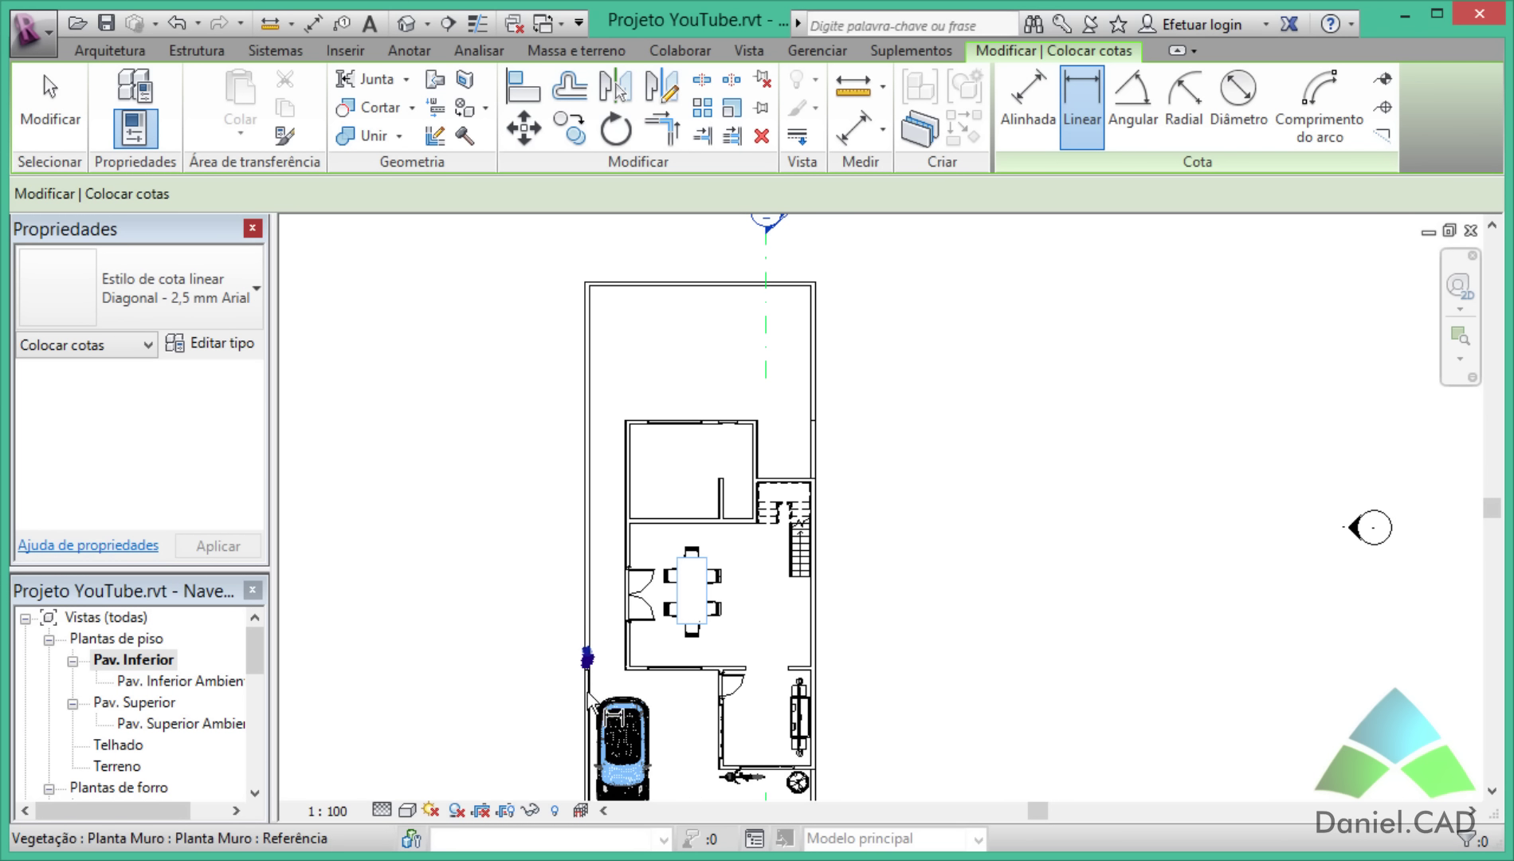
click(594, 288)
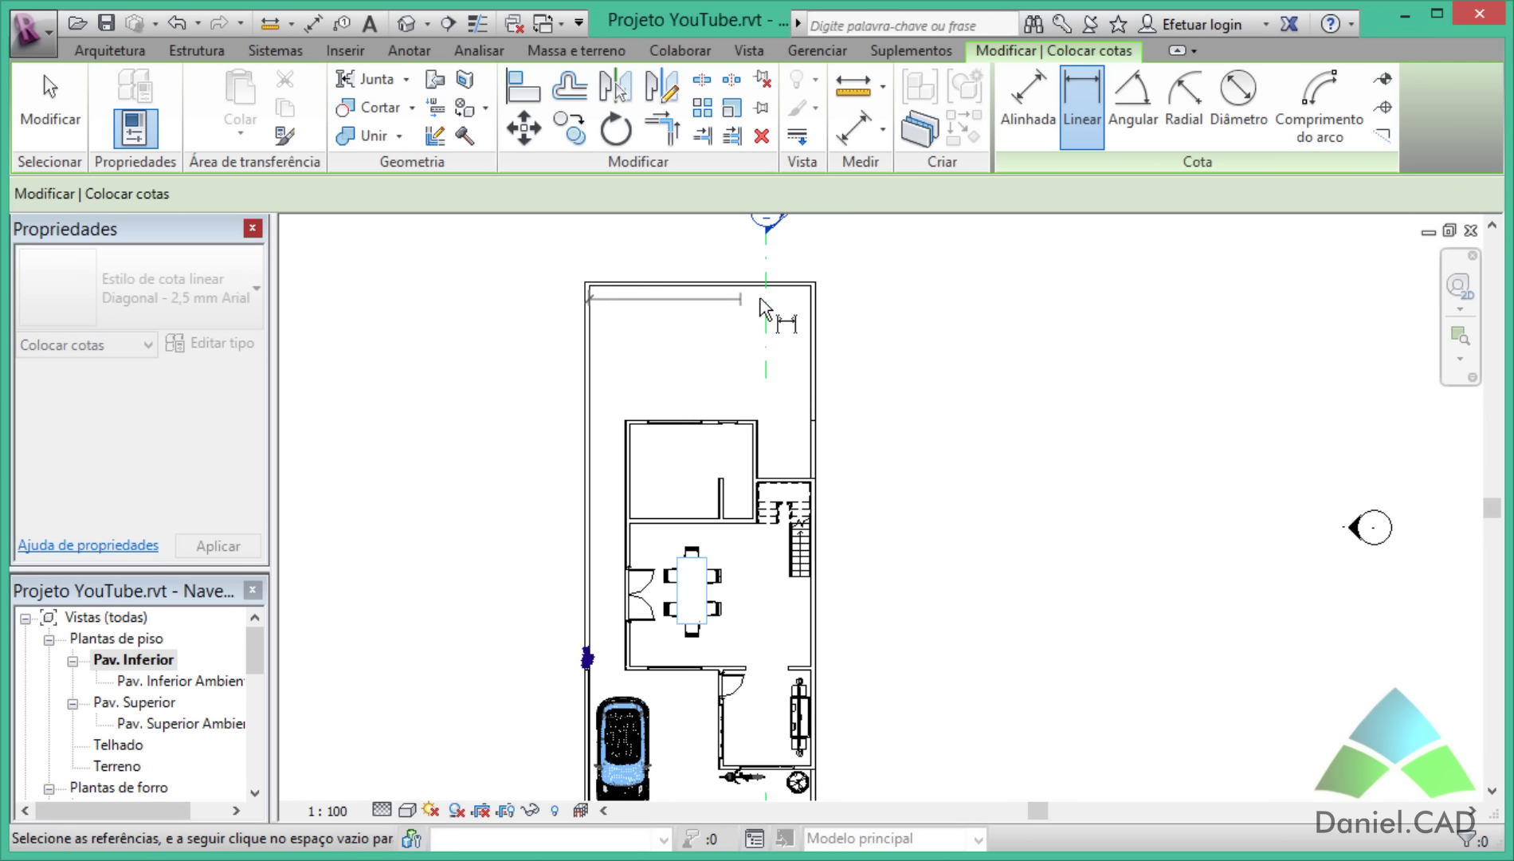
click(813, 275)
click(813, 256)
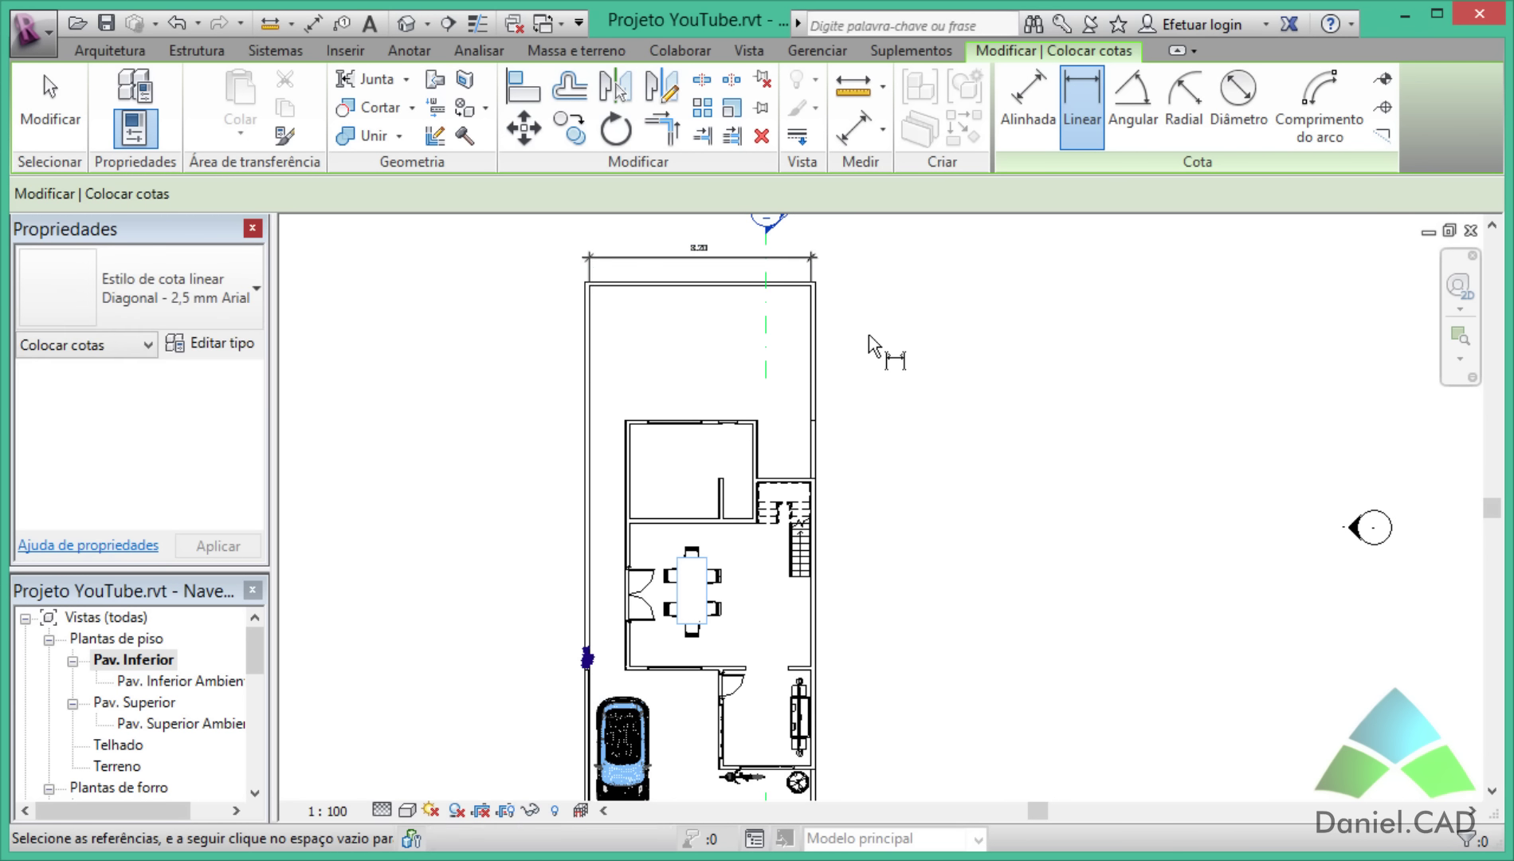
key(Escape)
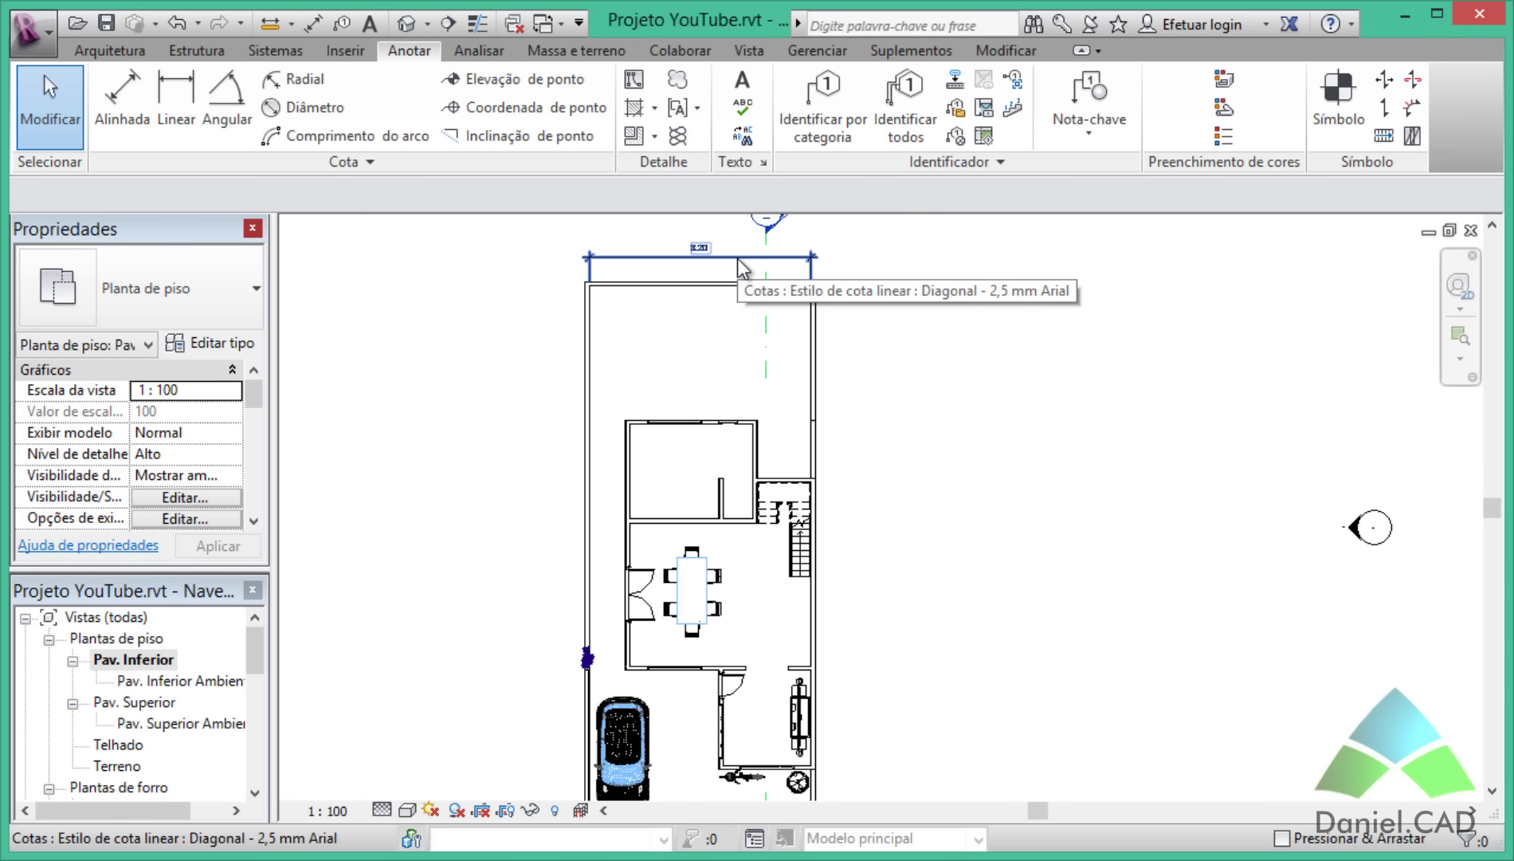
click(738, 258)
key(Delete)
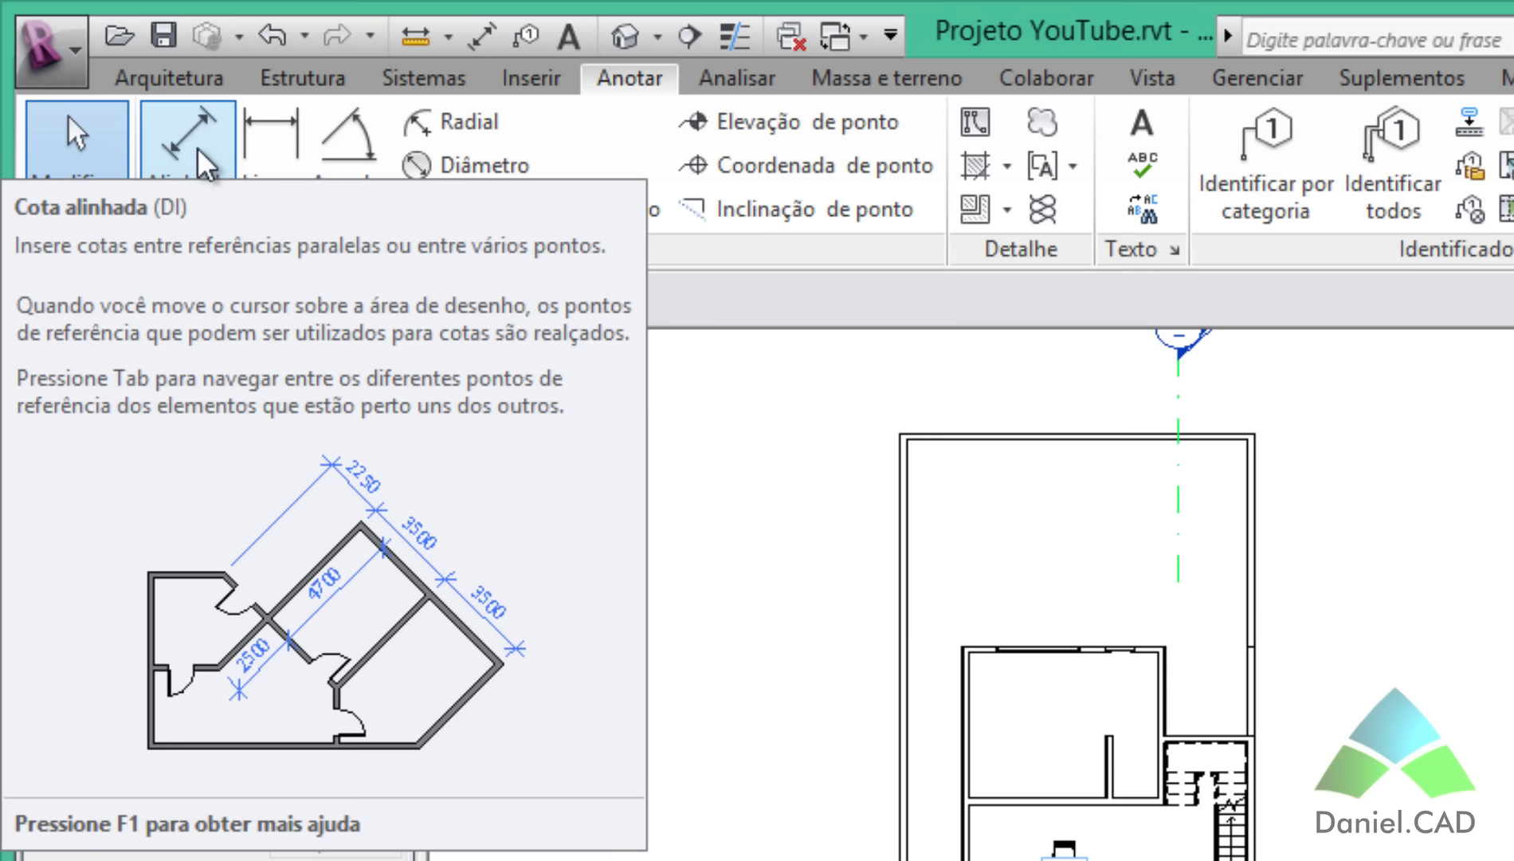
Start an aligned dimension that references wall faces (Faces da parede), with the selection mode set to Referências individuais.
click(197, 150)
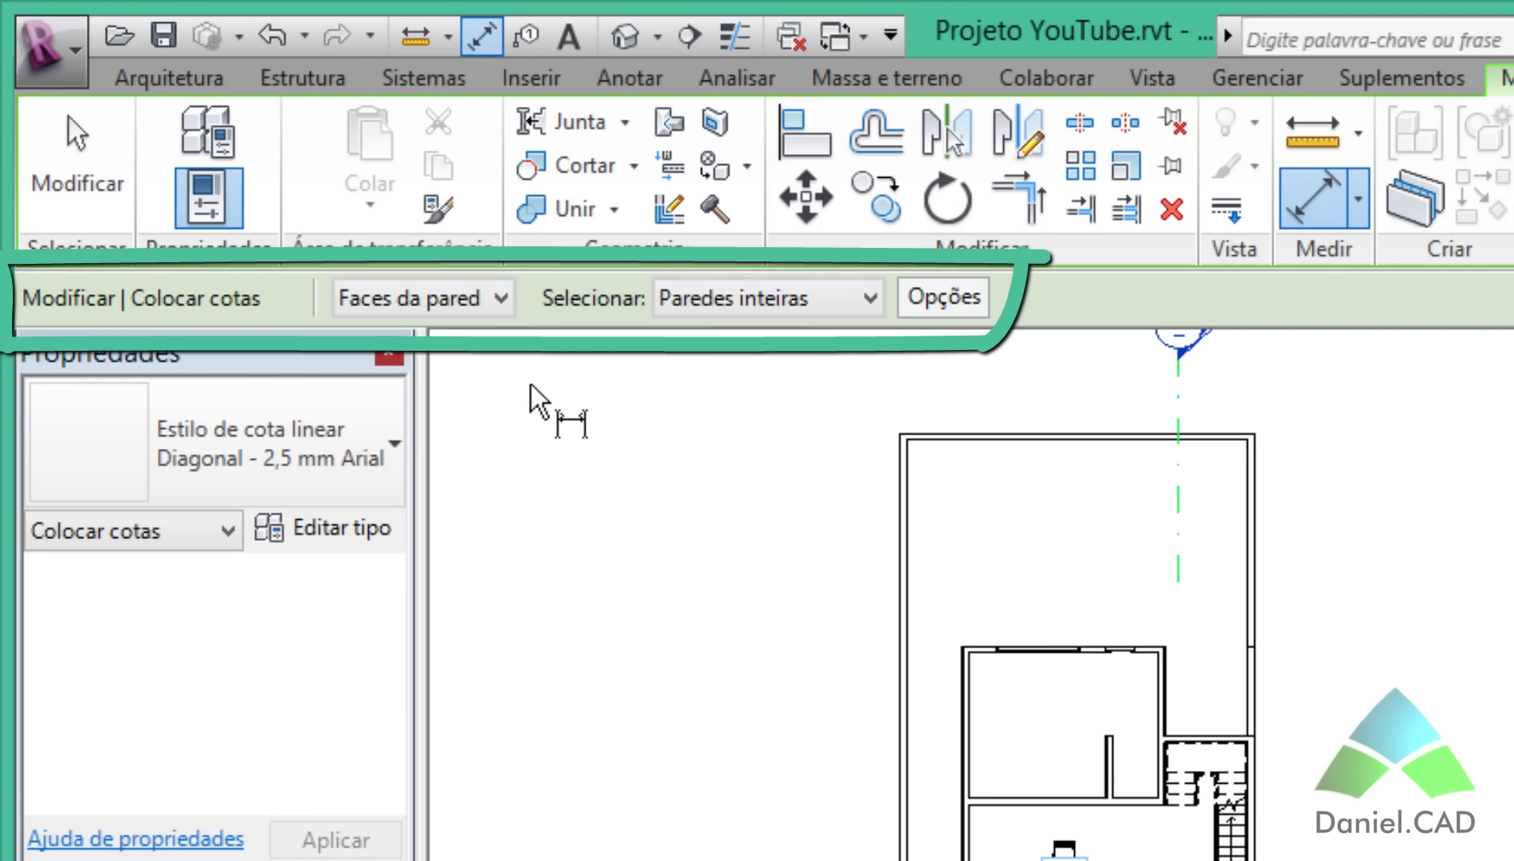
click(501, 297)
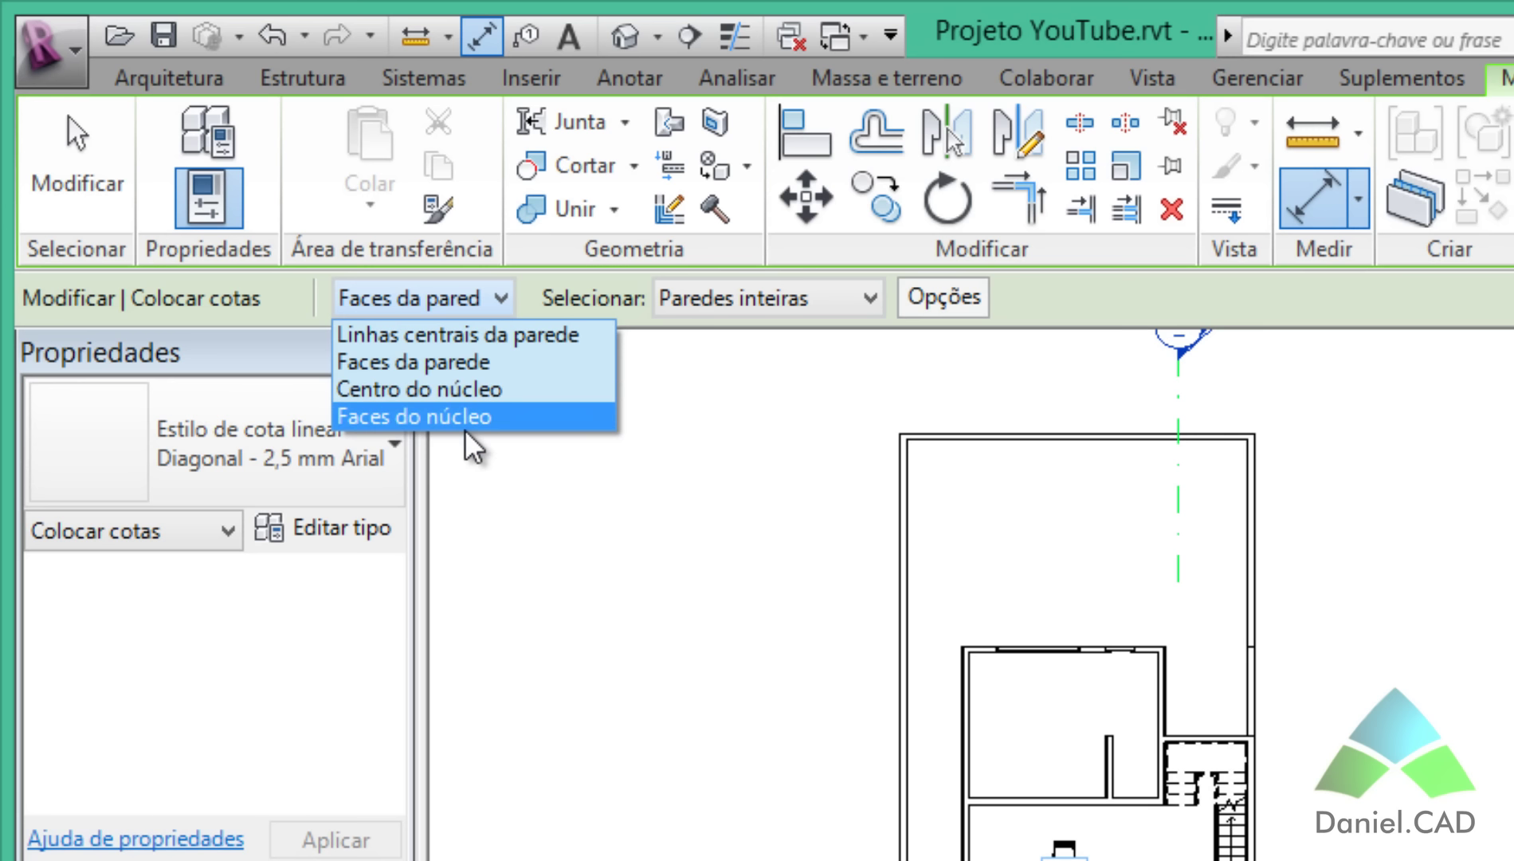
click(730, 297)
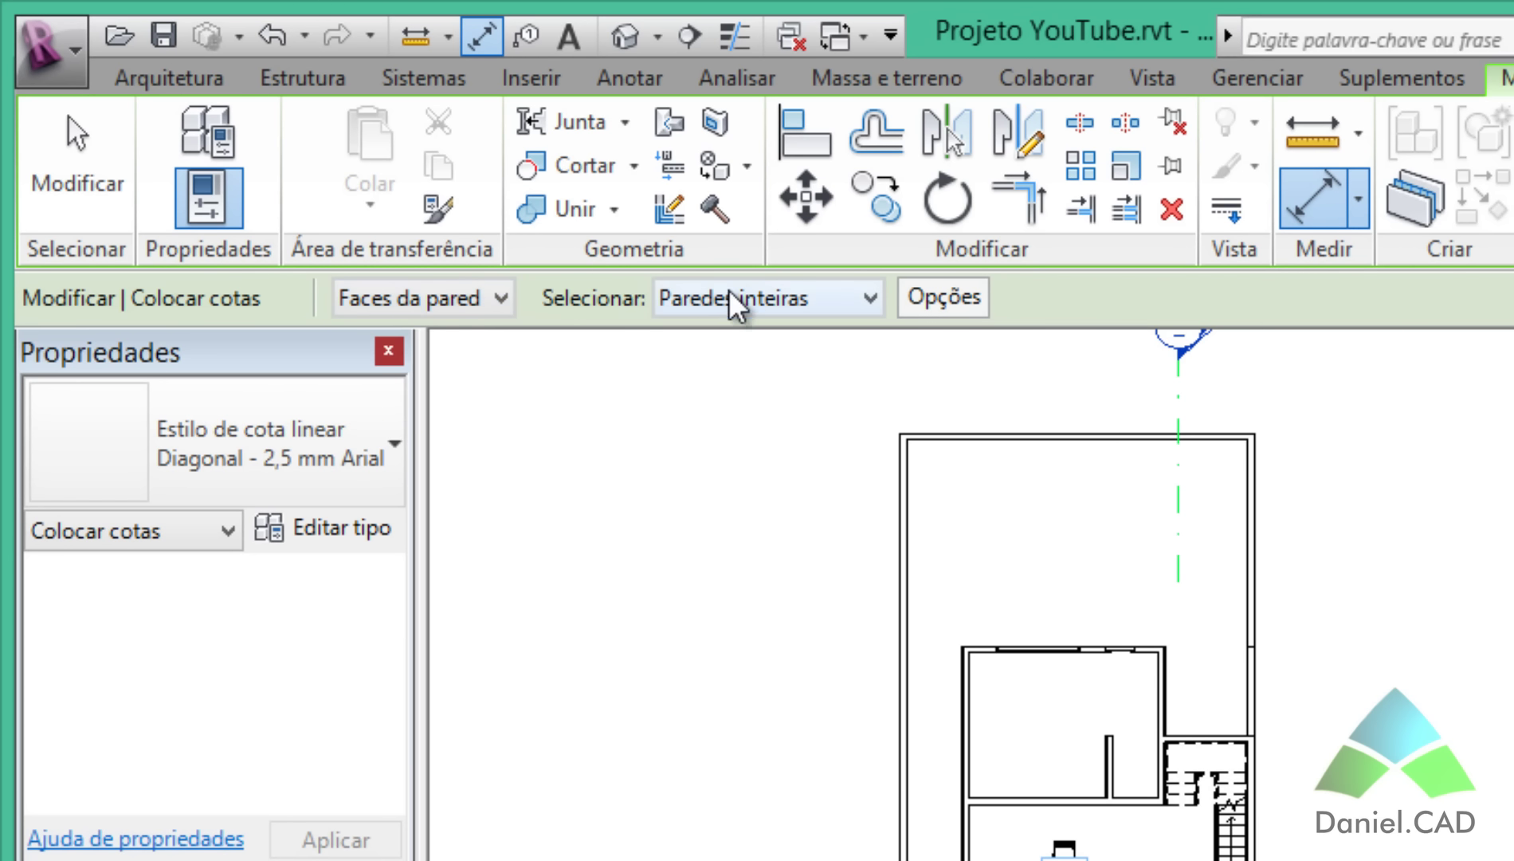
click(733, 301)
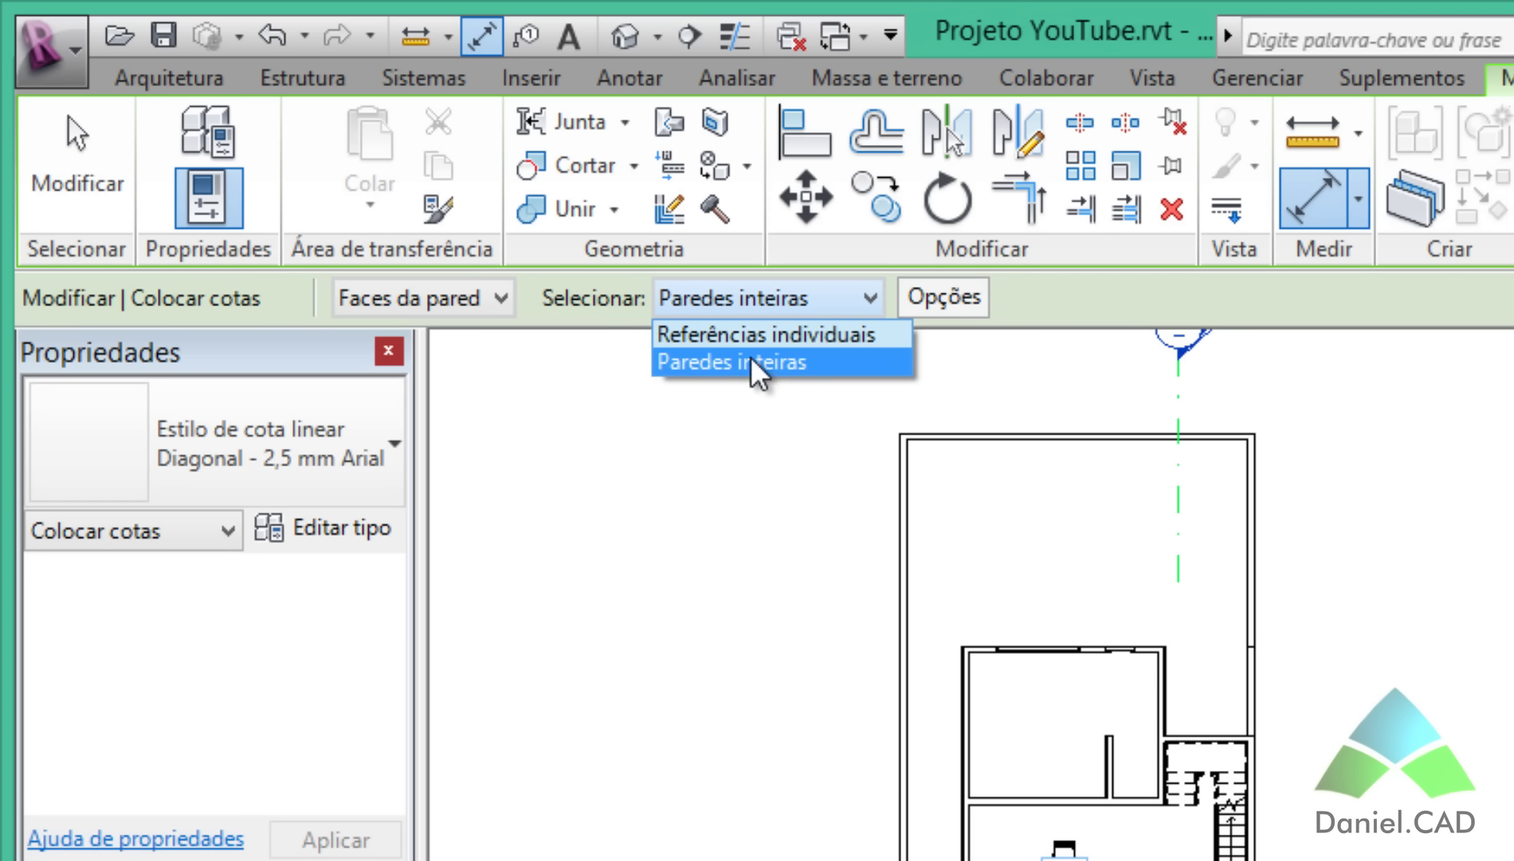
click(530, 301)
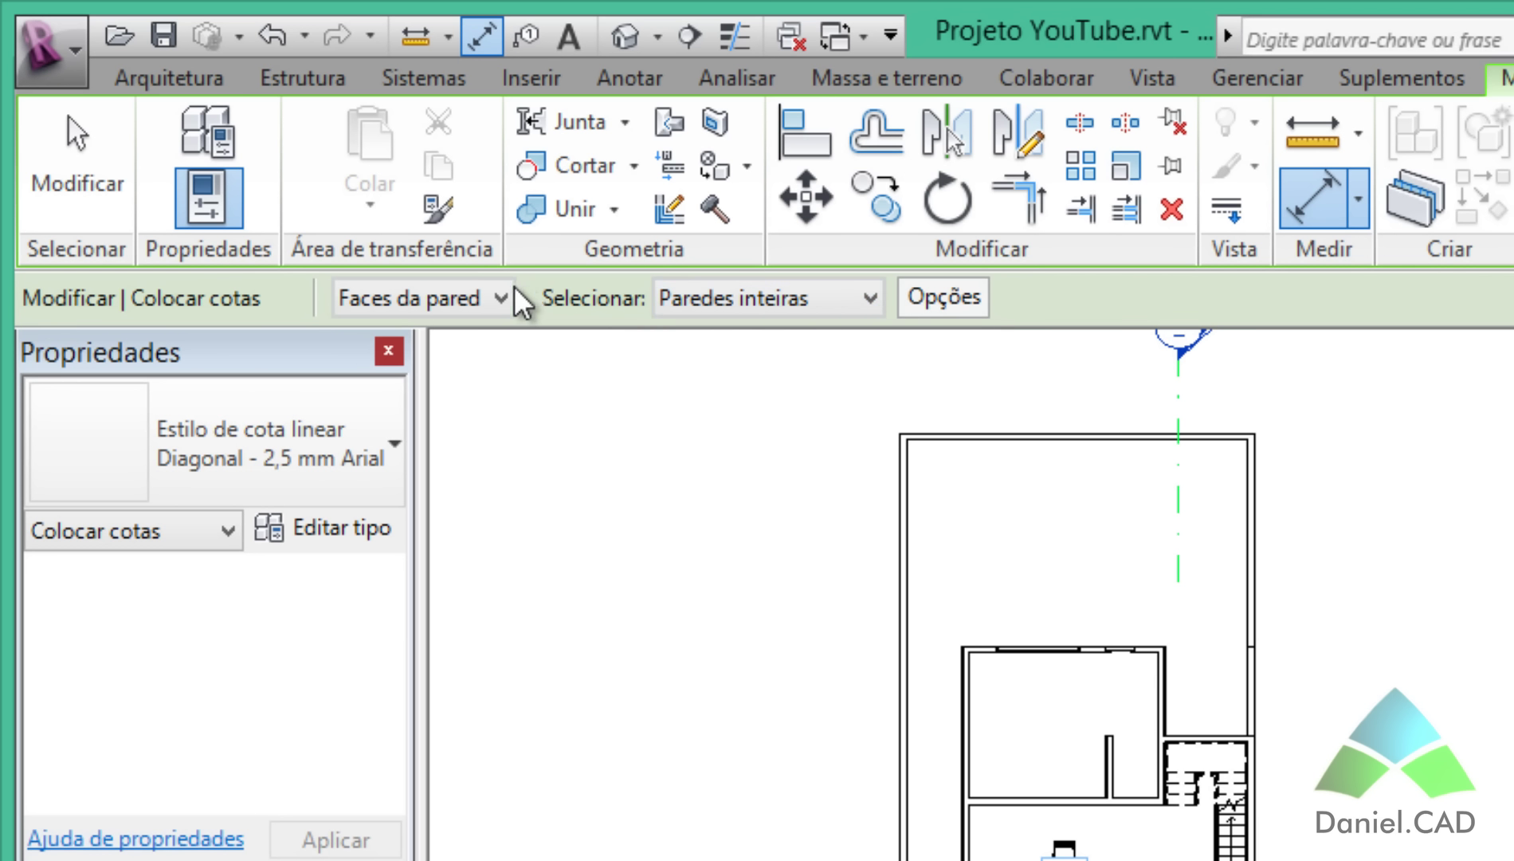
click(503, 298)
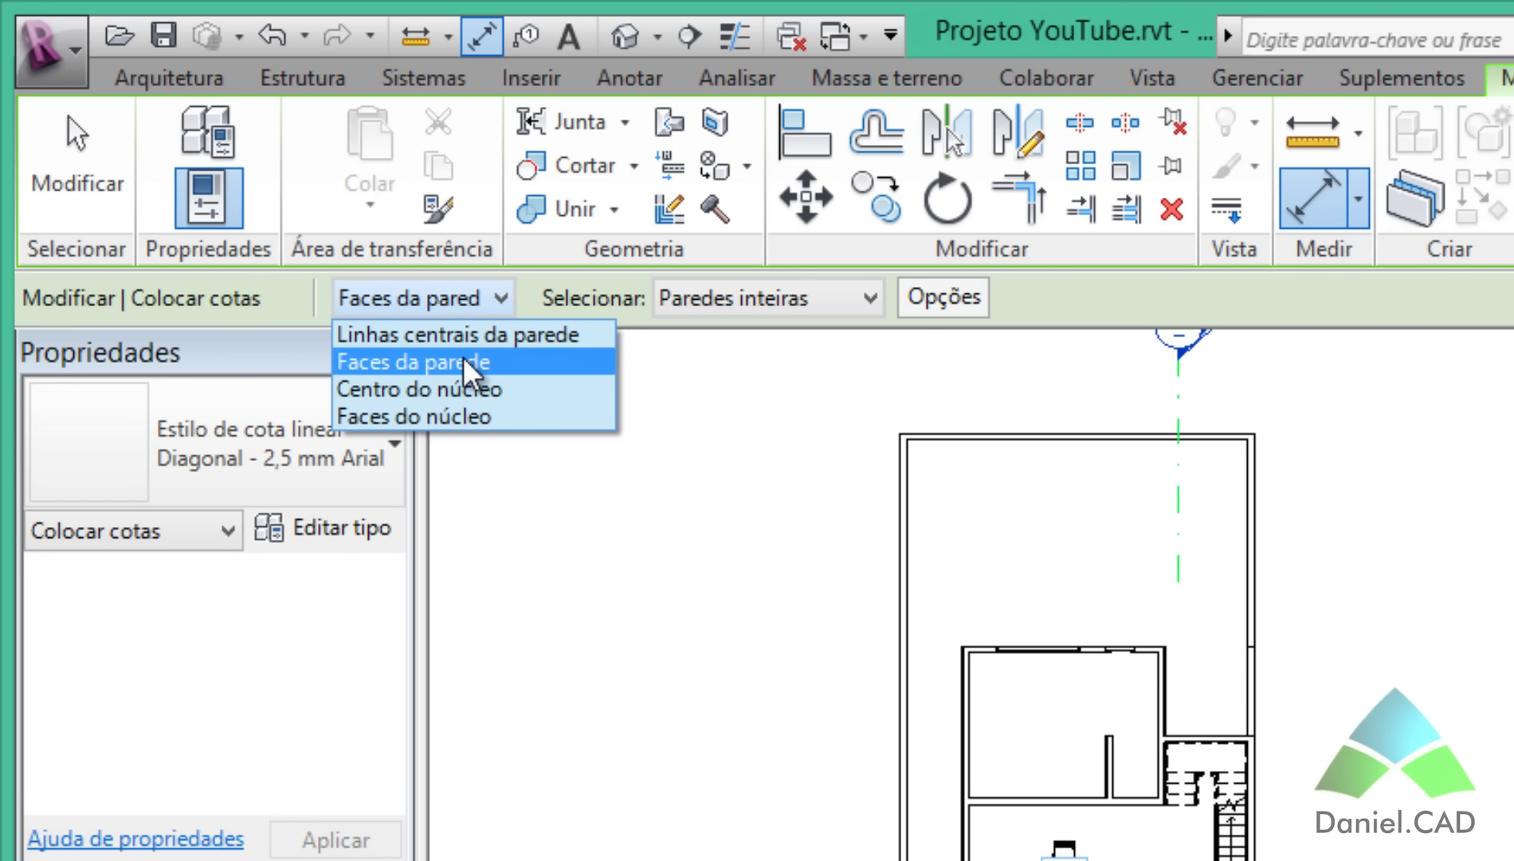
click(442, 375)
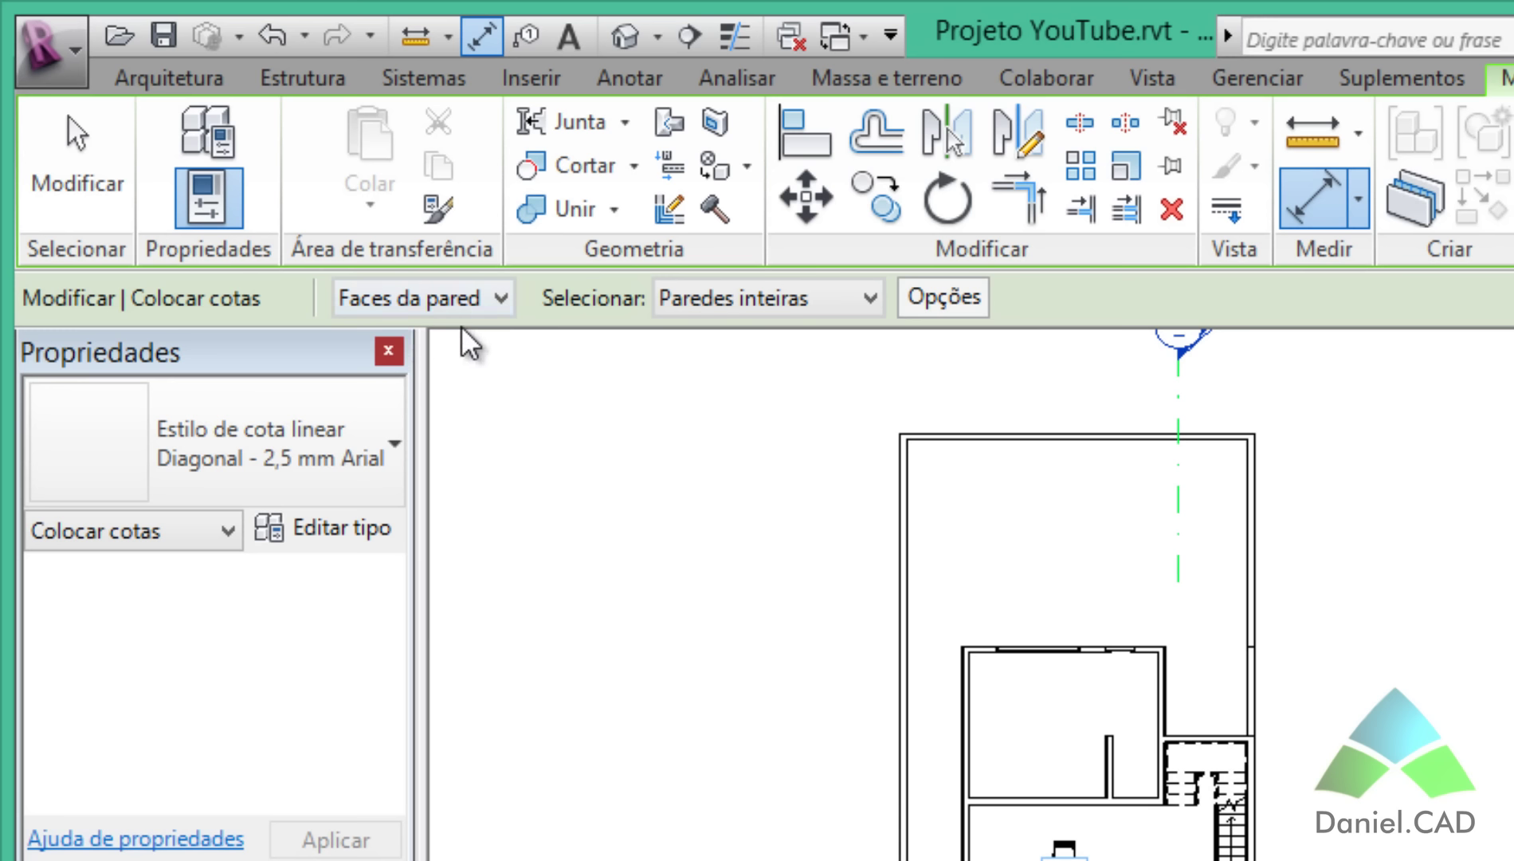
click(688, 302)
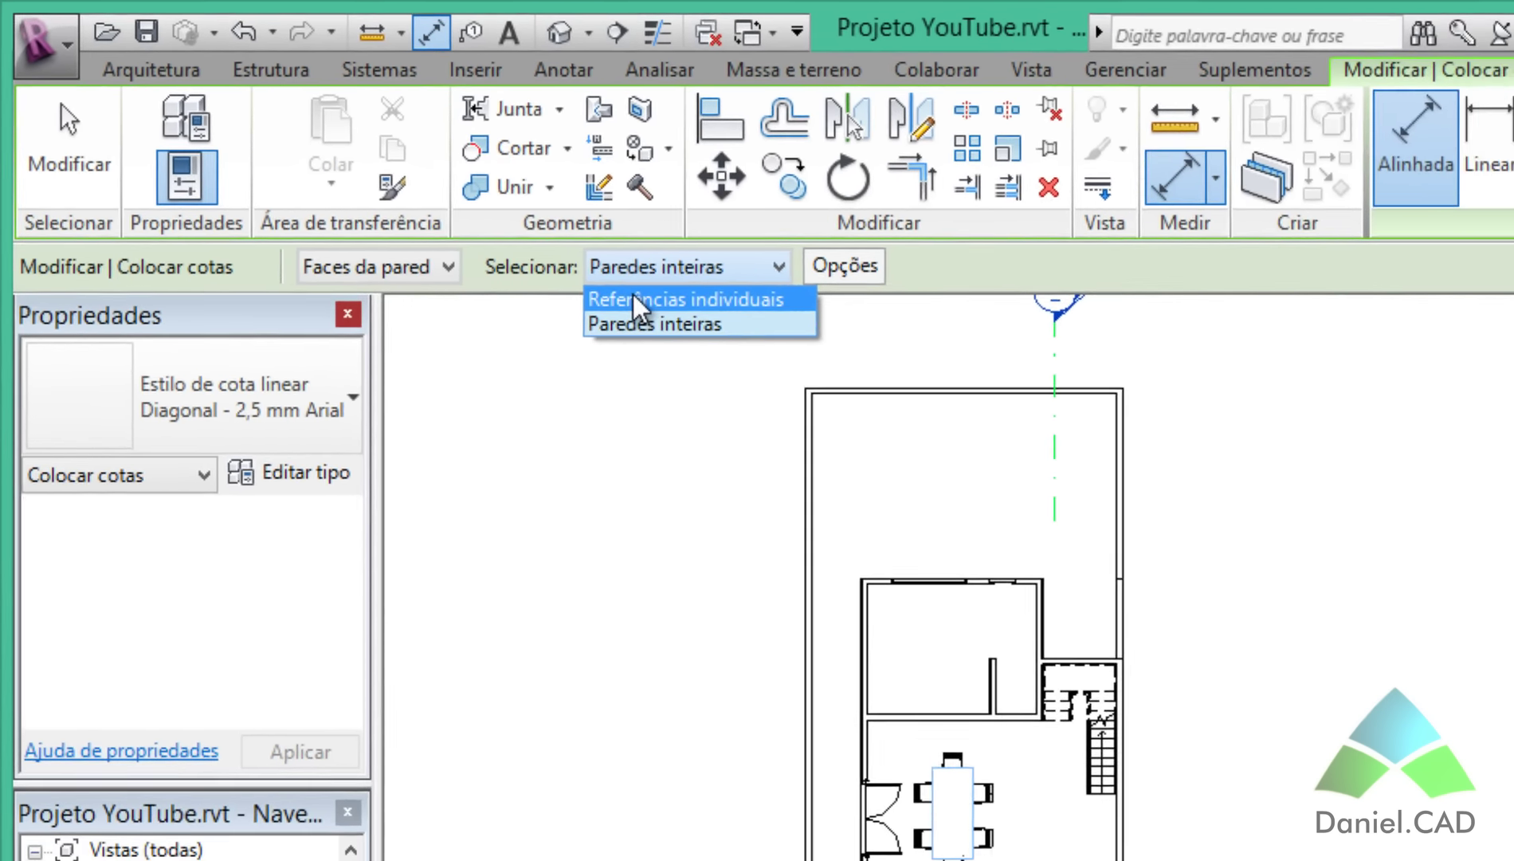
click(633, 299)
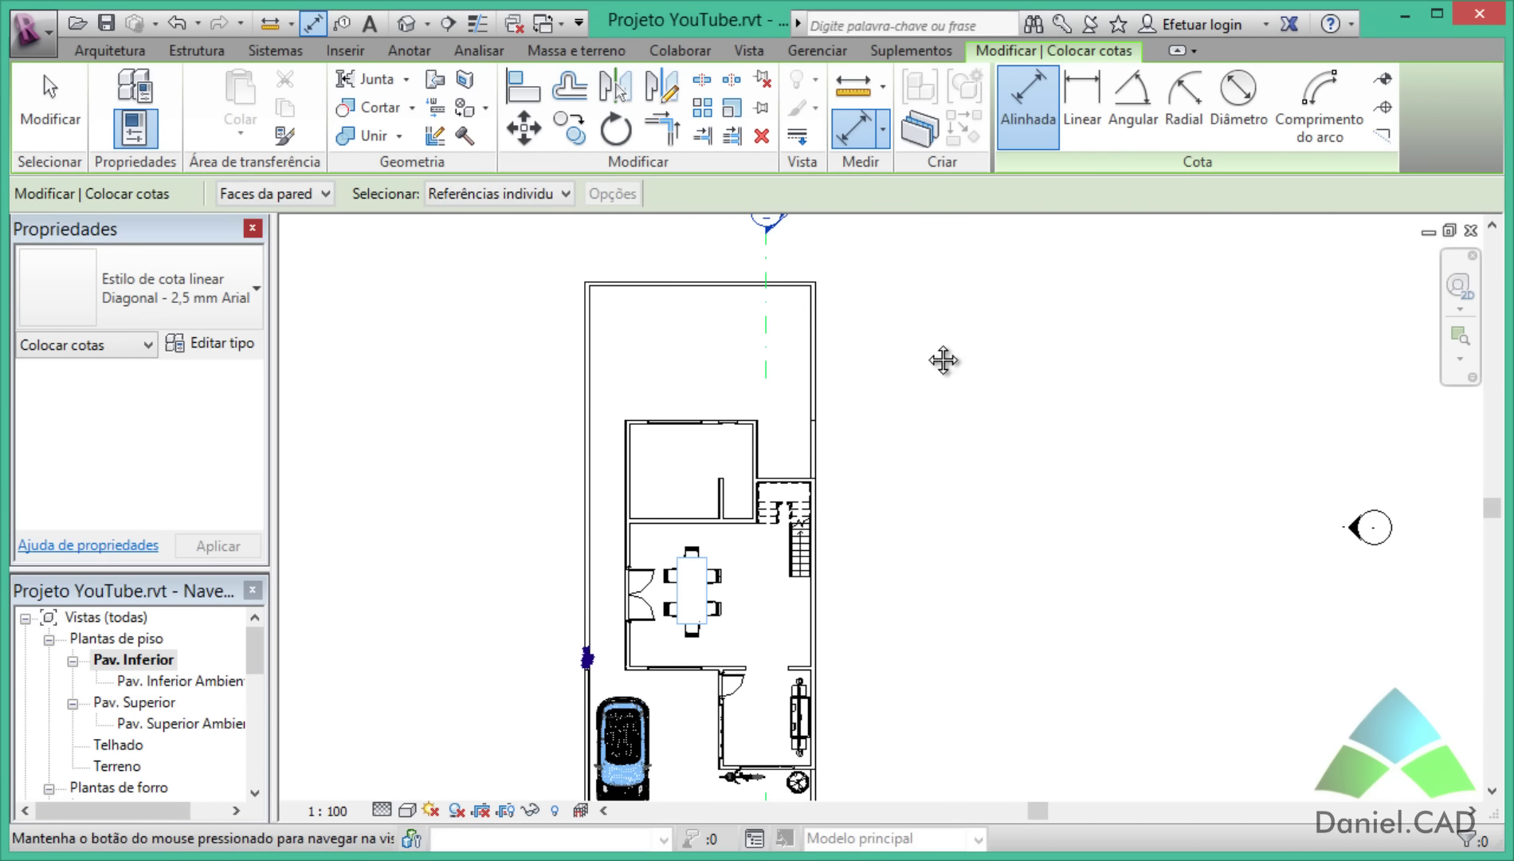
Dimension the rear room's inner width between its side wall faces, placing the dimension above the room.
middle_drag(943, 360, 845, 440)
scroll(609, 643, up, 4)
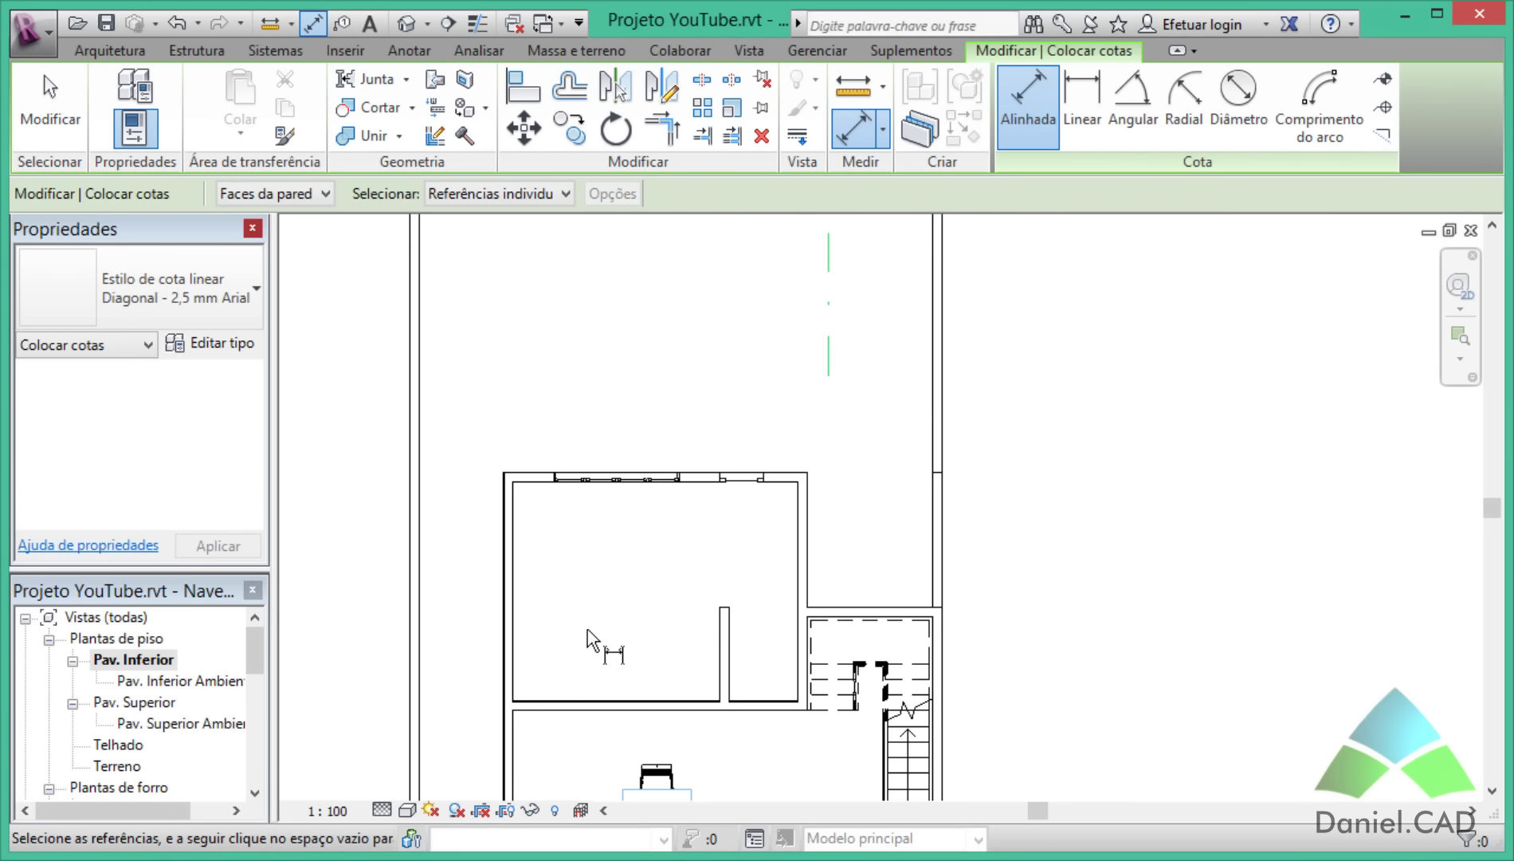
middle_drag(561, 530, 548, 436)
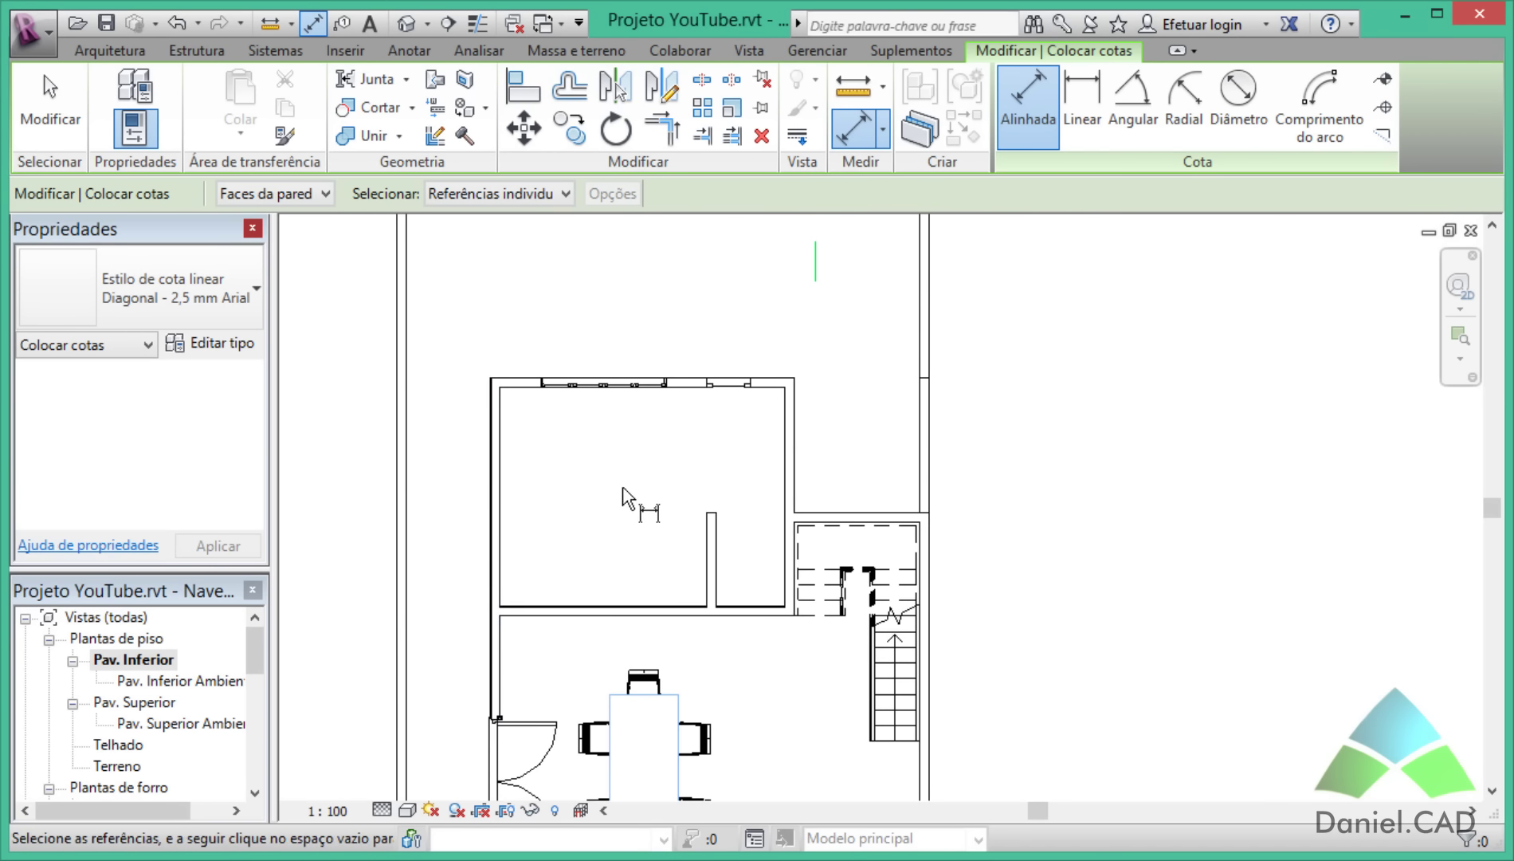
click(504, 451)
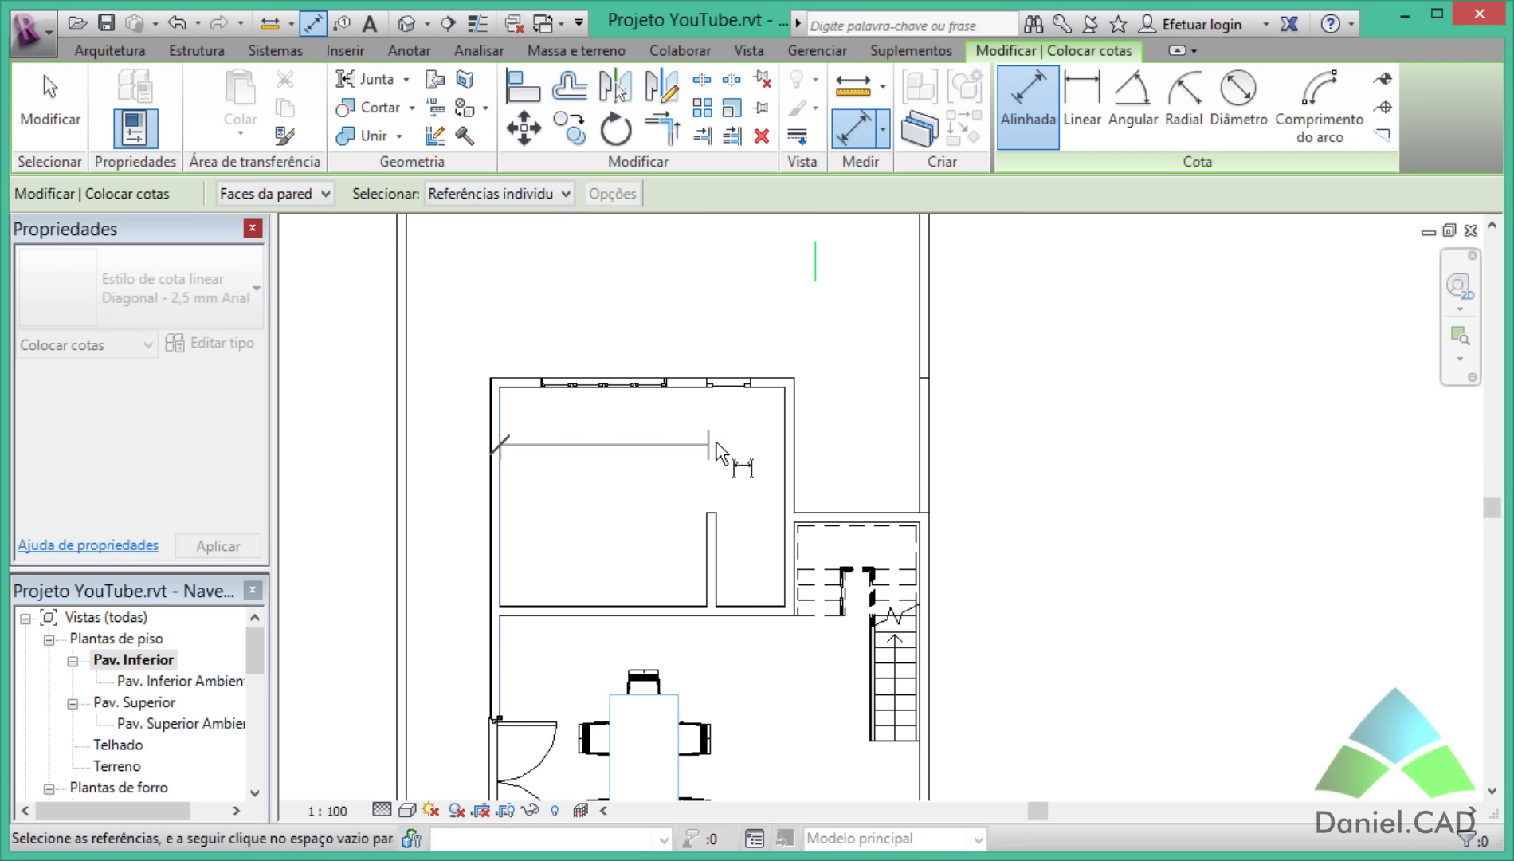
click(781, 431)
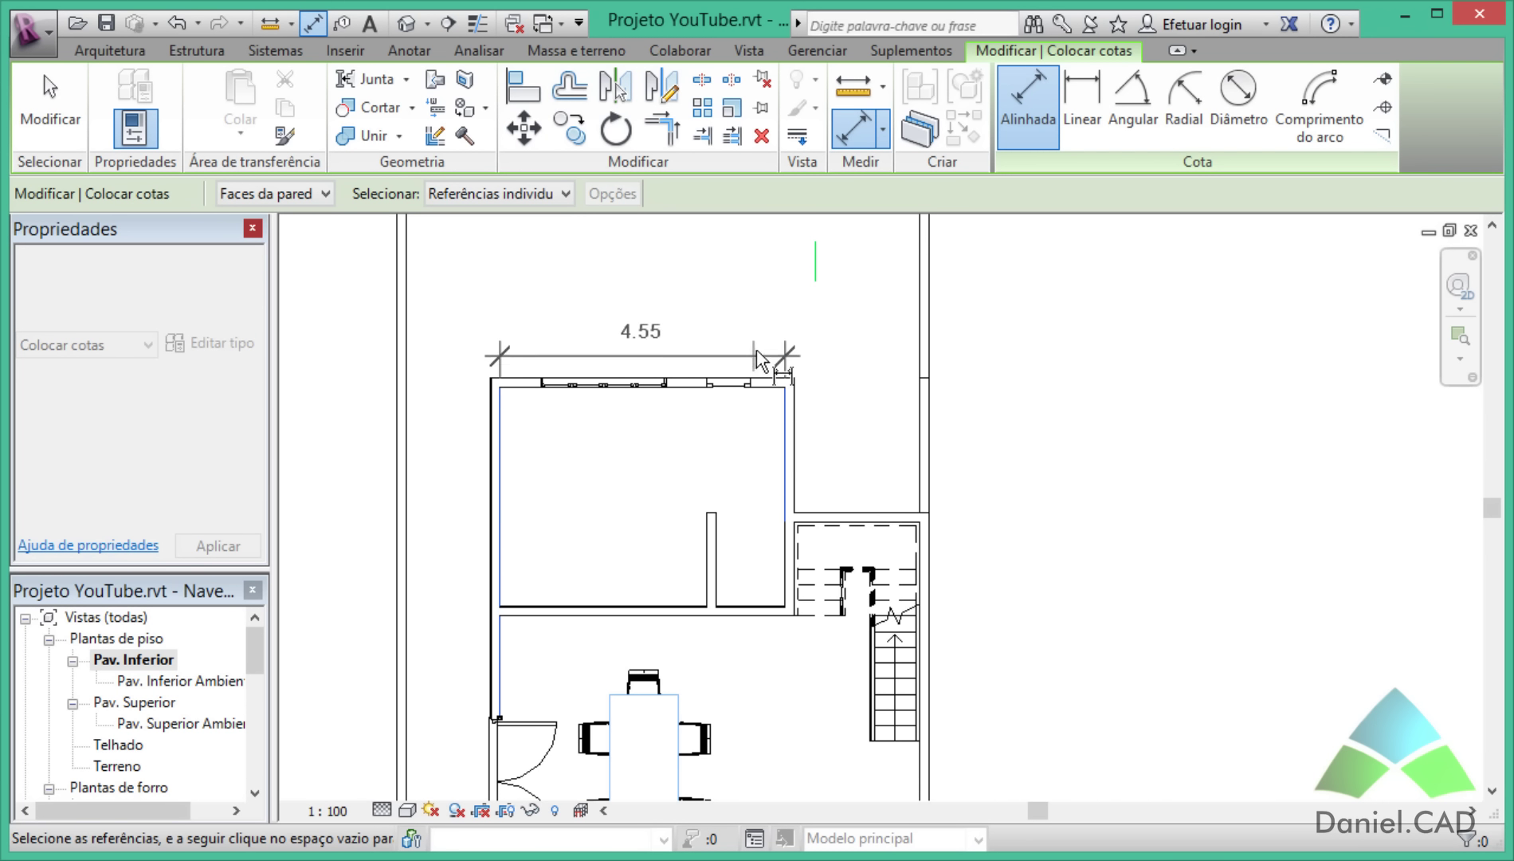
click(803, 348)
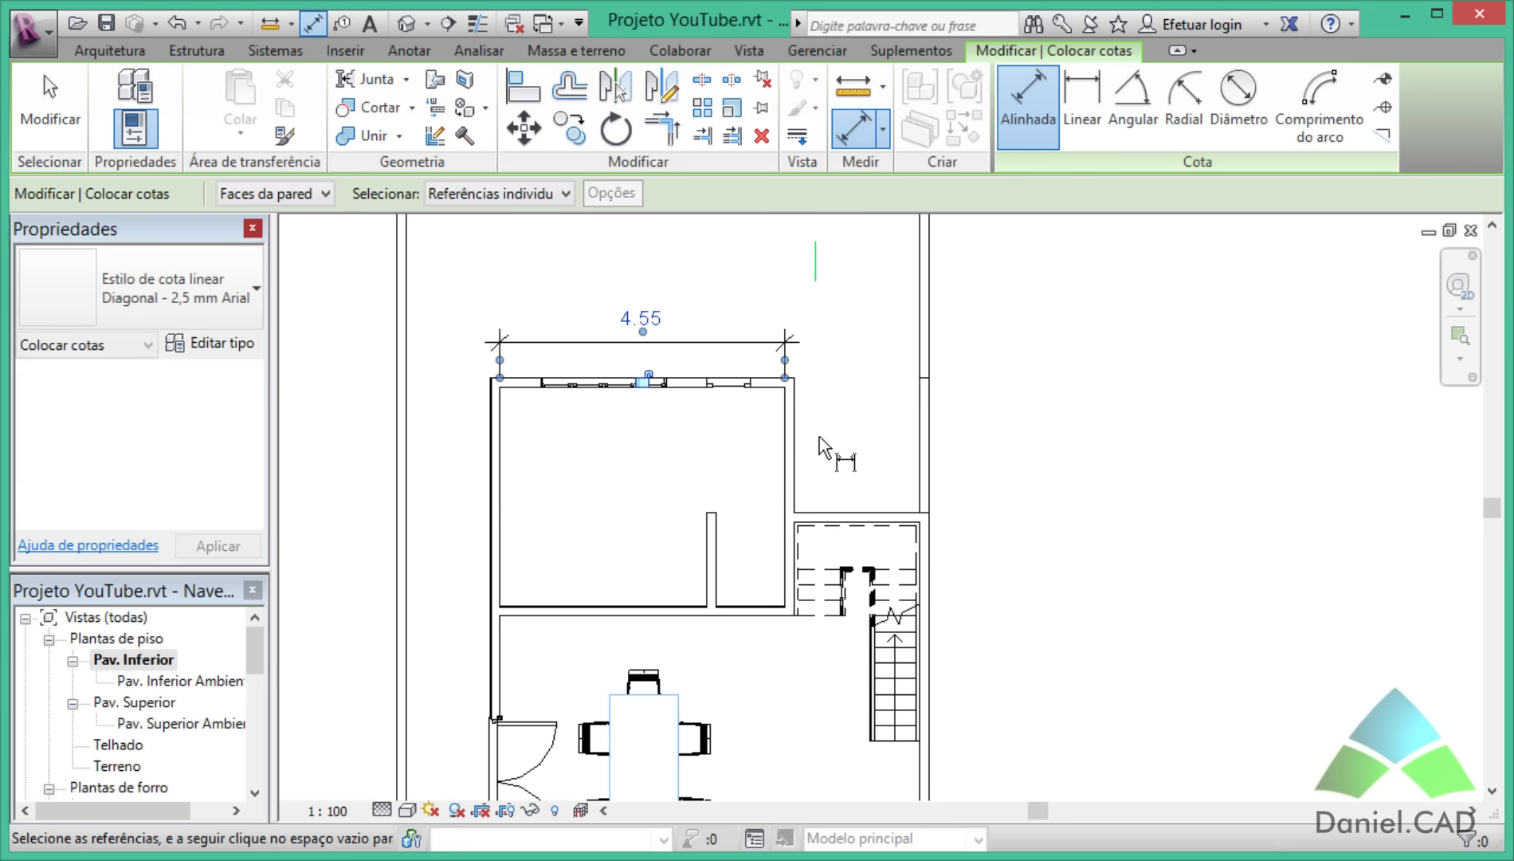
click(1002, 437)
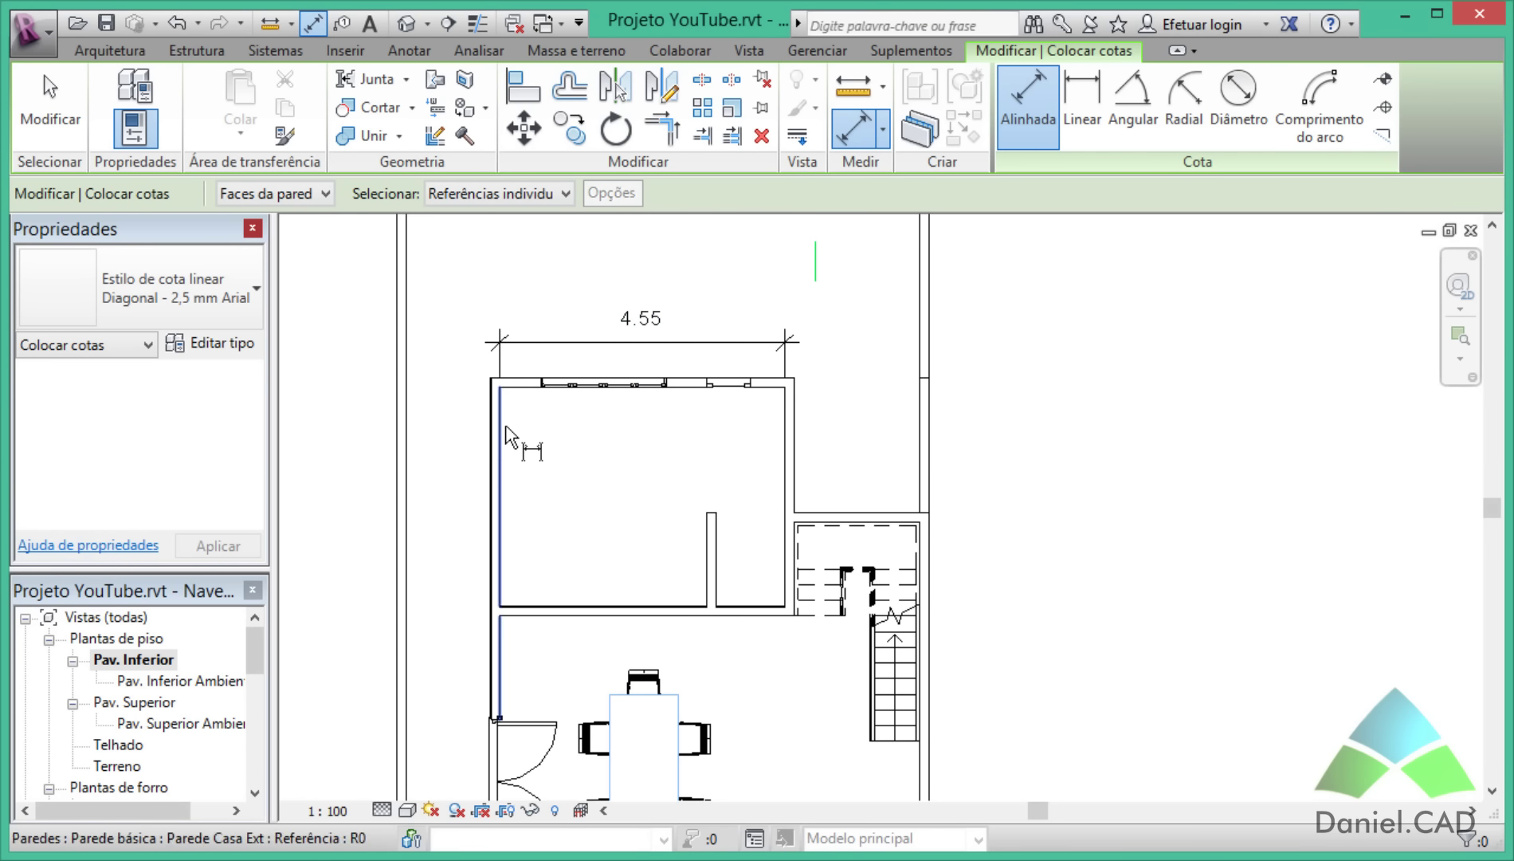
Dimension the rear room's inner depth between its window wall and the opposite partition, placing it outside the room, and end dimensioning.
click(530, 389)
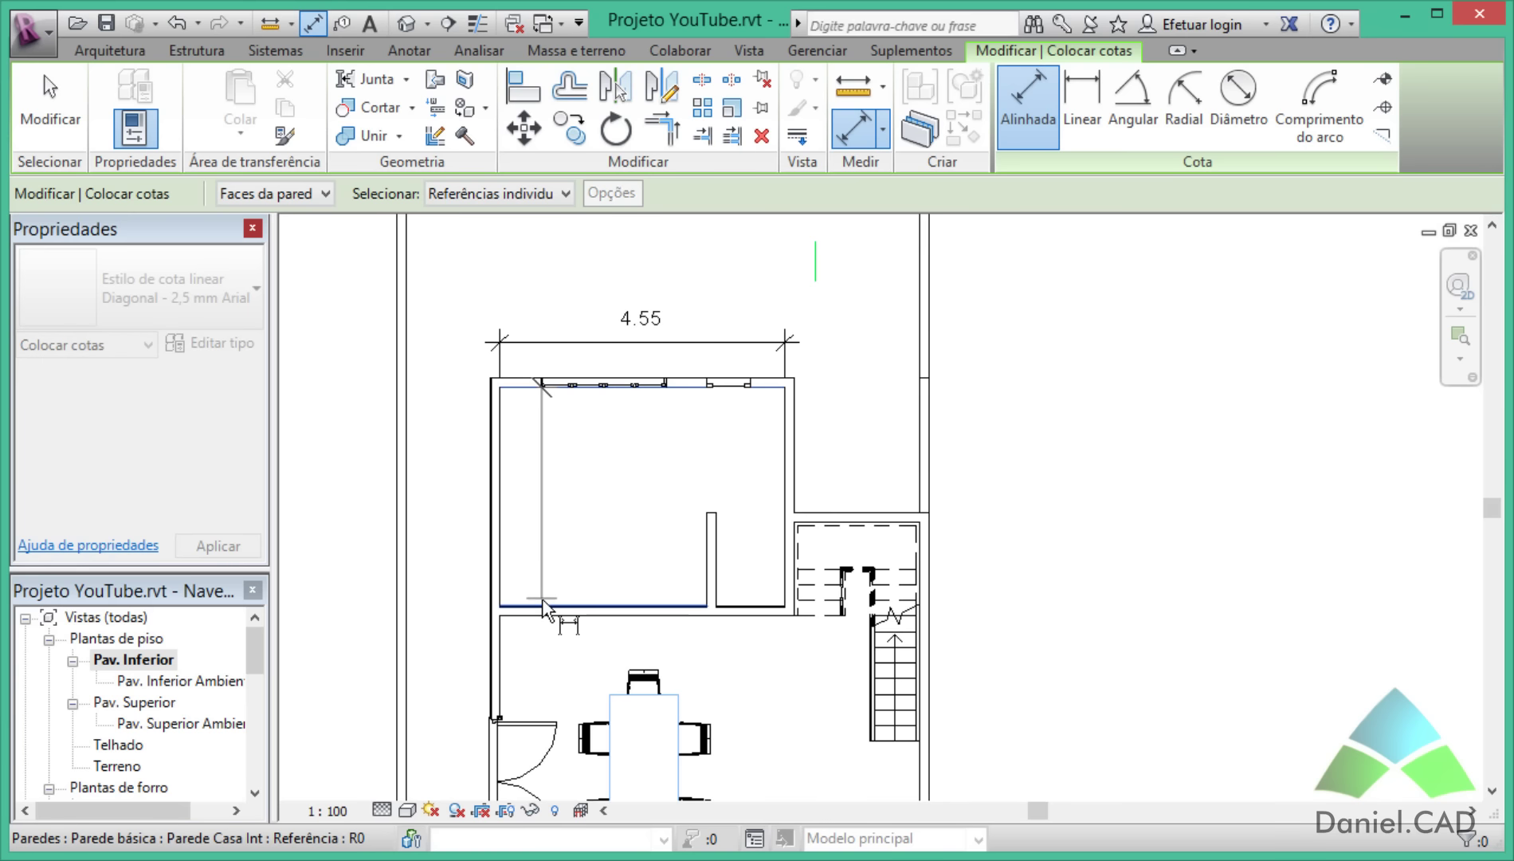
click(545, 608)
click(454, 510)
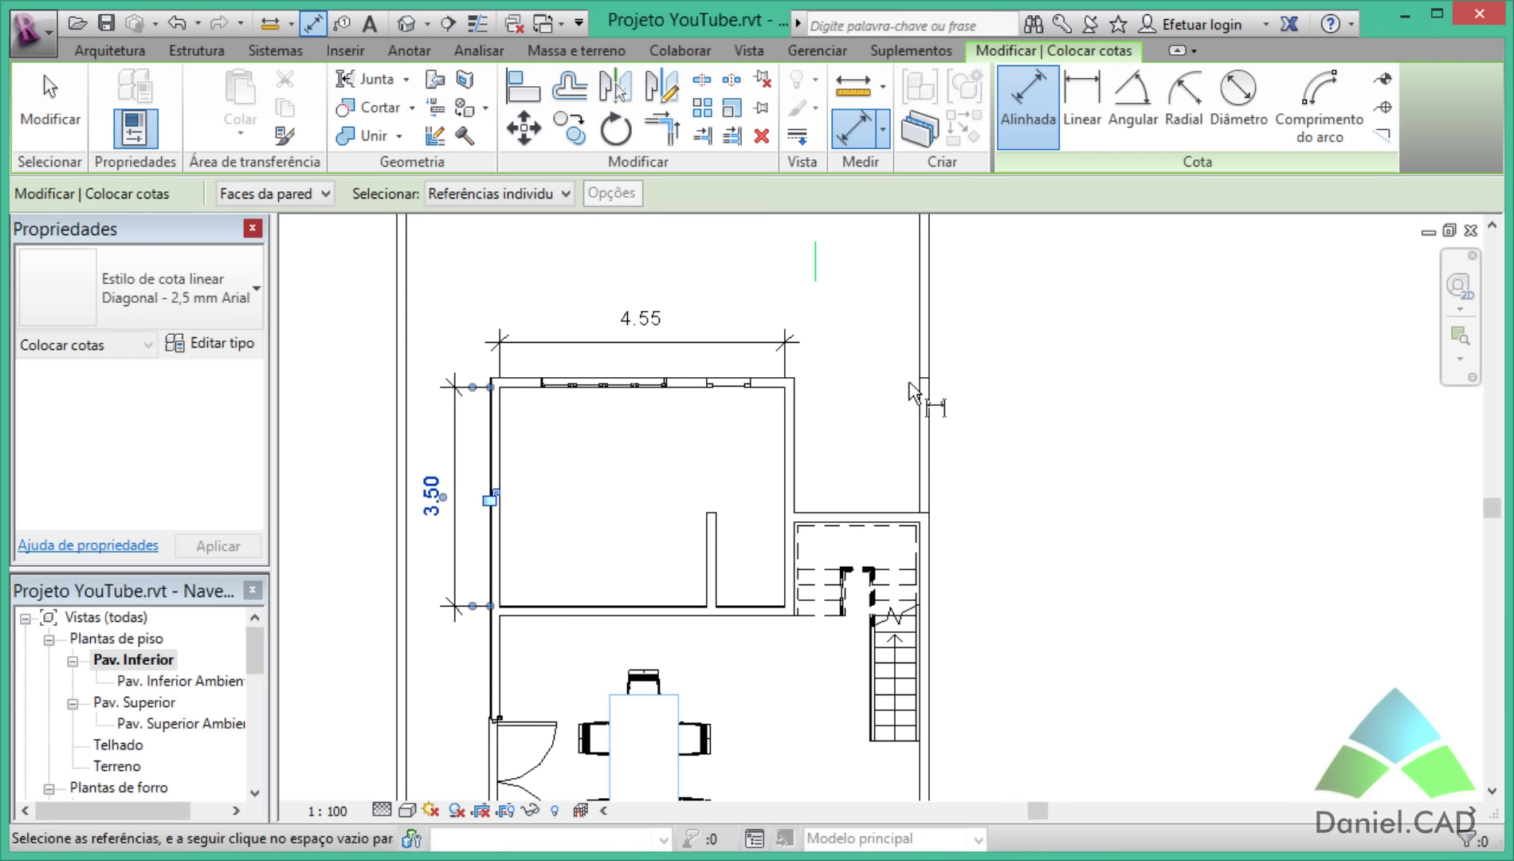
key(Escape)
key(Escape)
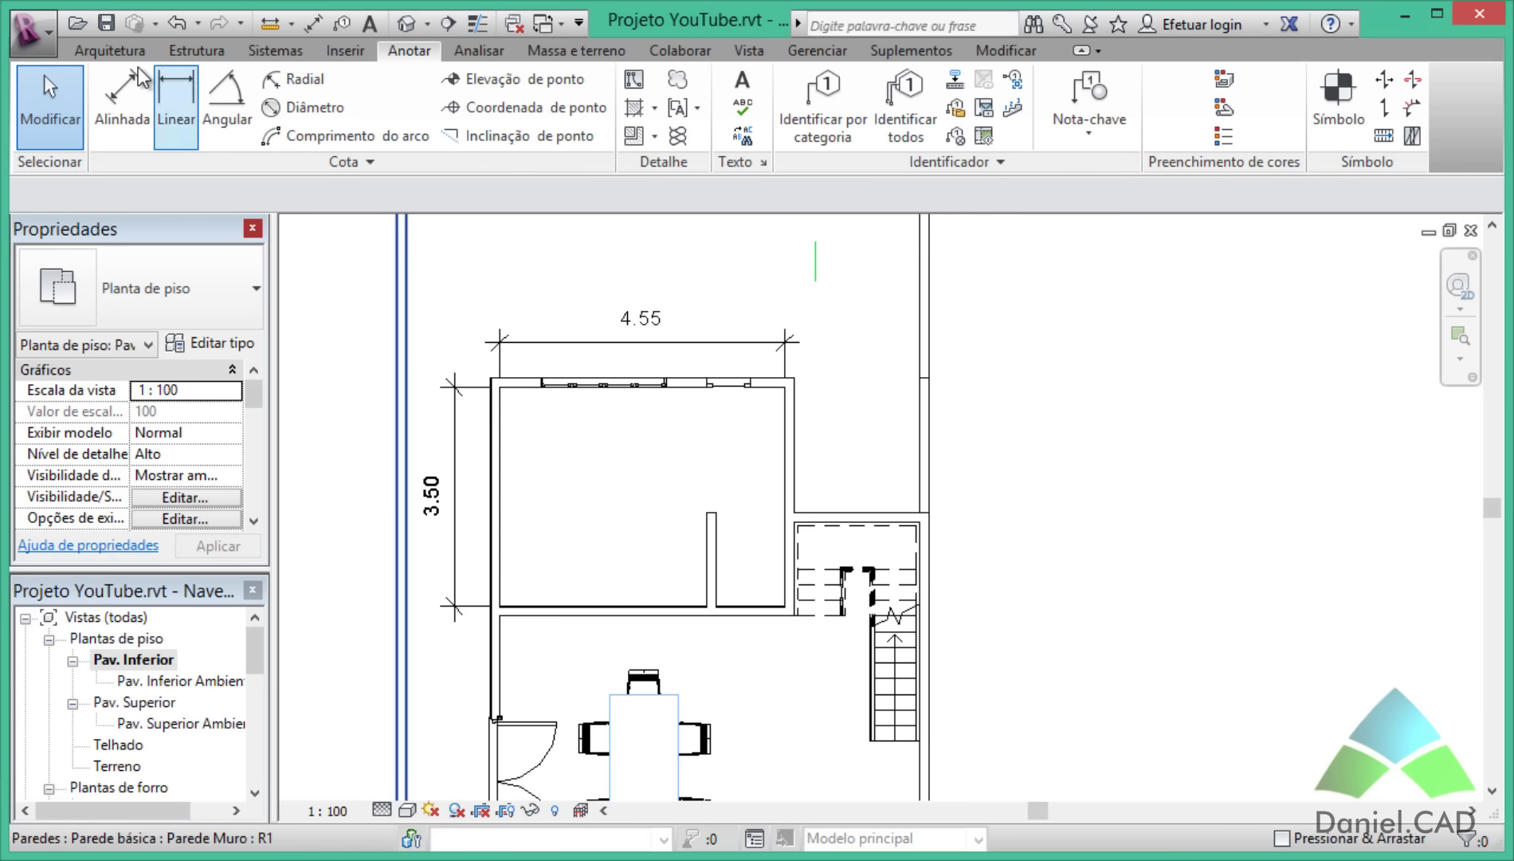
Draw three connected slanted Parede Casa Int walls in a U shape beside the lot, the middle one about 3.15 long.
click(109, 50)
click(121, 107)
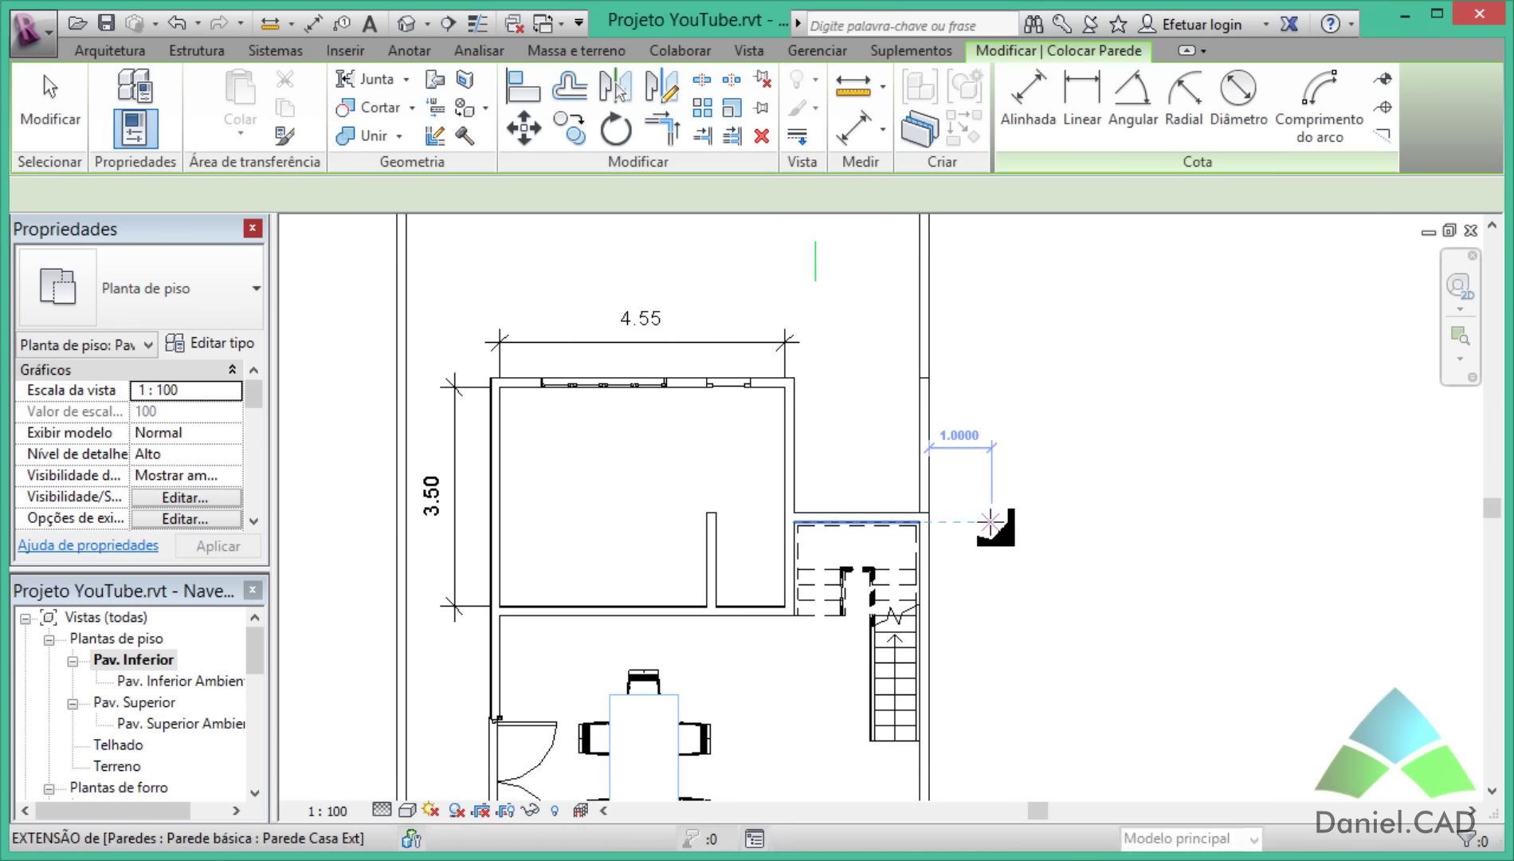
click(992, 522)
click(1081, 472)
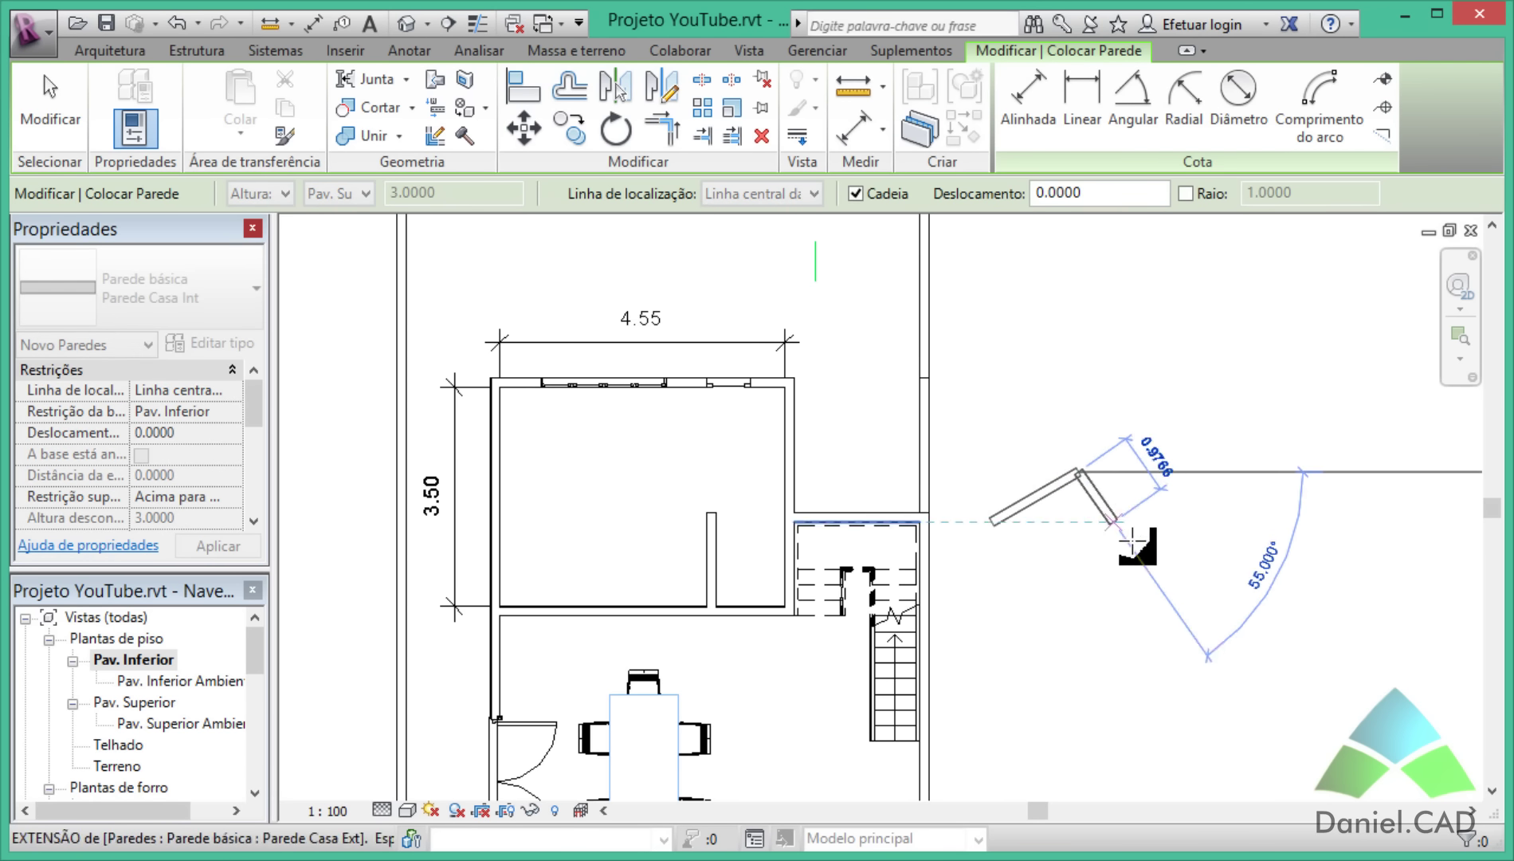
click(1172, 634)
click(1099, 676)
key(Escape)
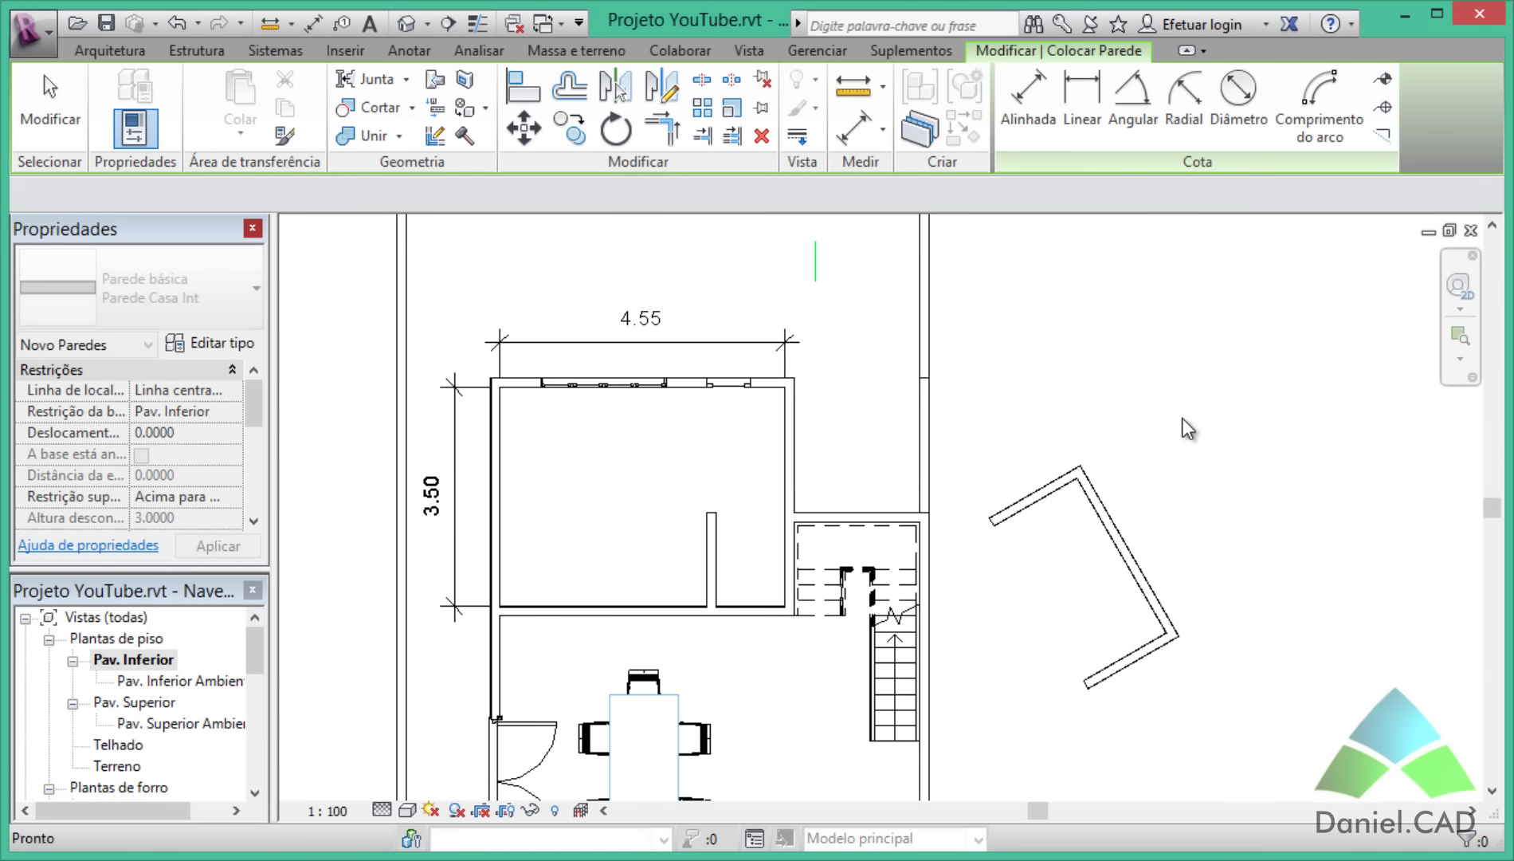
key(Escape)
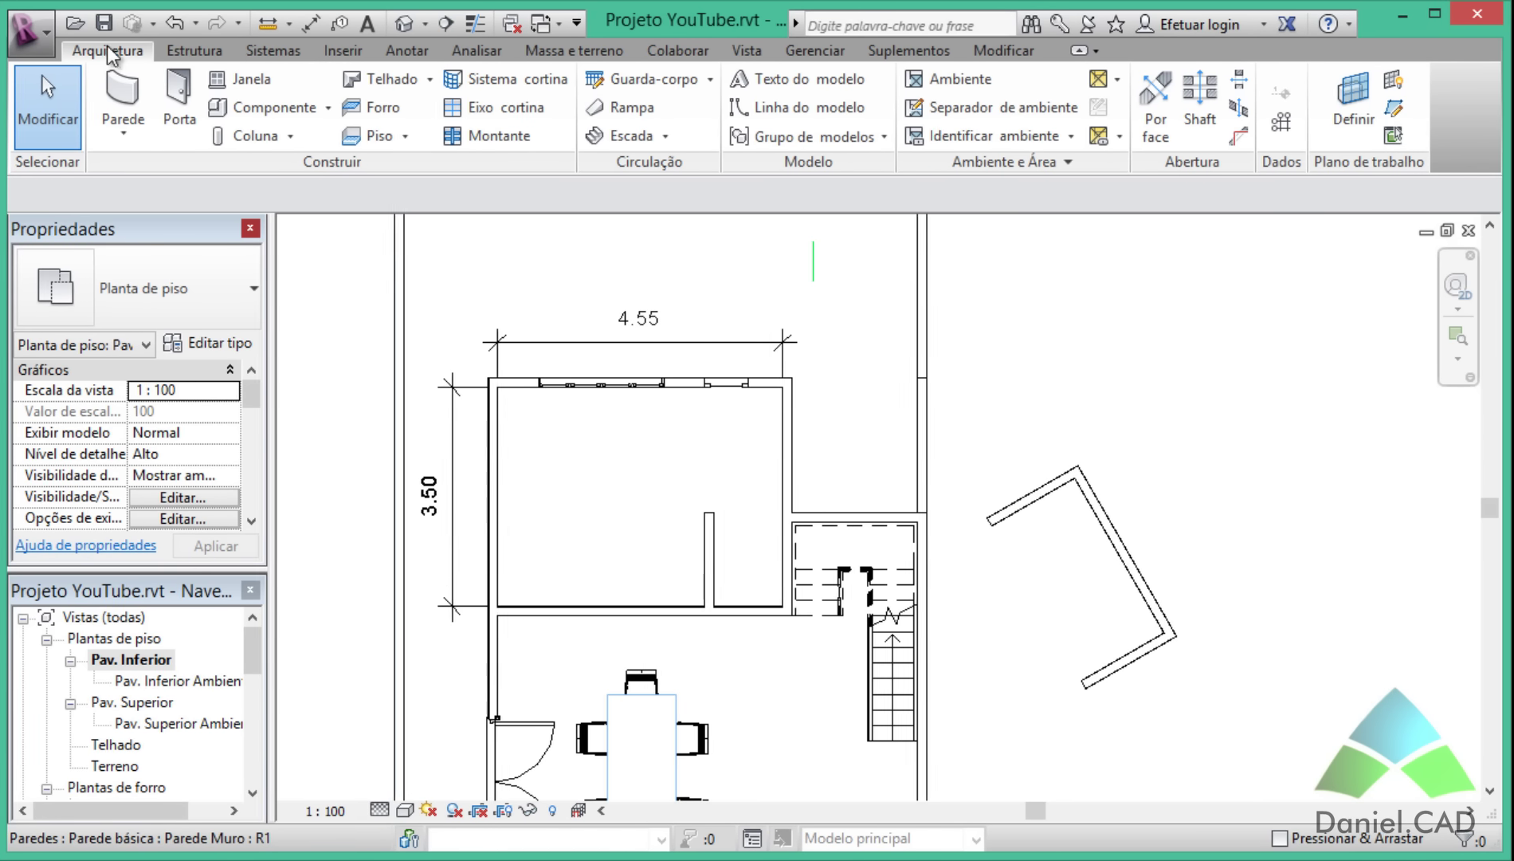
Add an aligned dimension between the outer faces of the two parallel slanted walls, placed outside the middle wall.
click(409, 67)
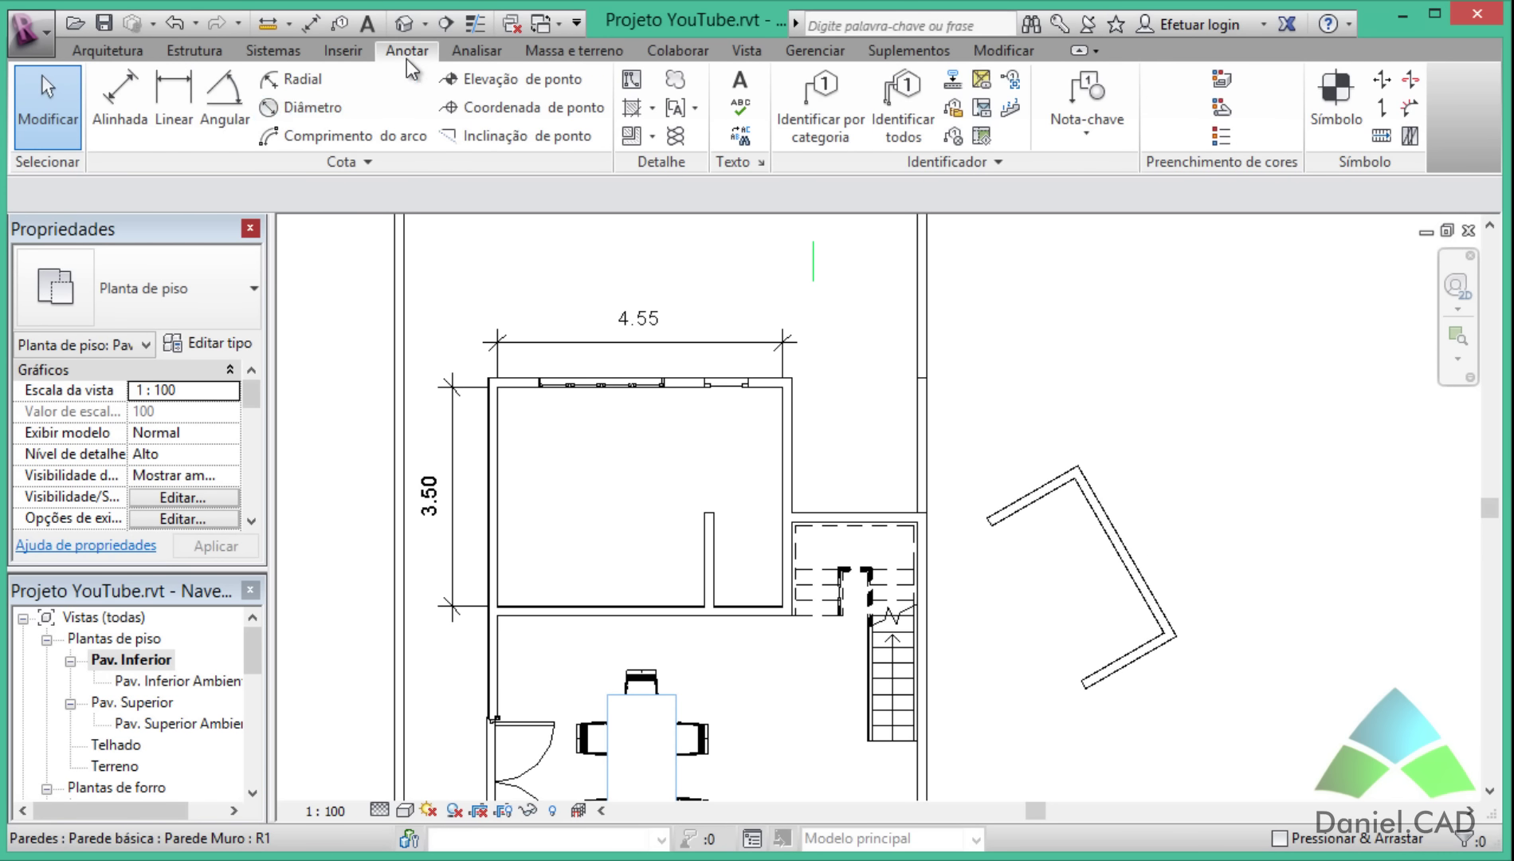
click(122, 88)
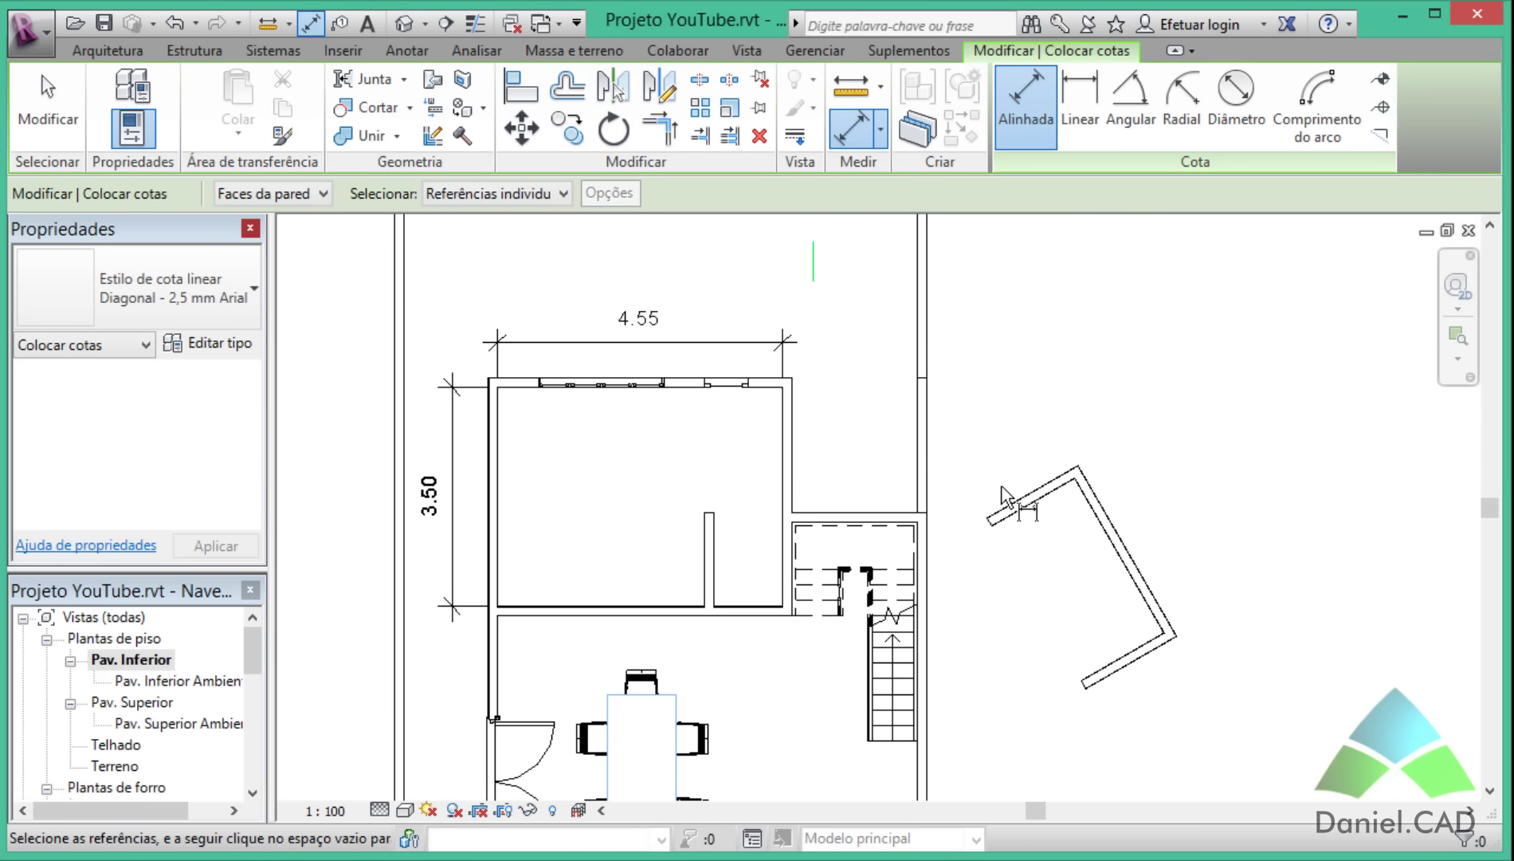
click(1029, 494)
click(1128, 669)
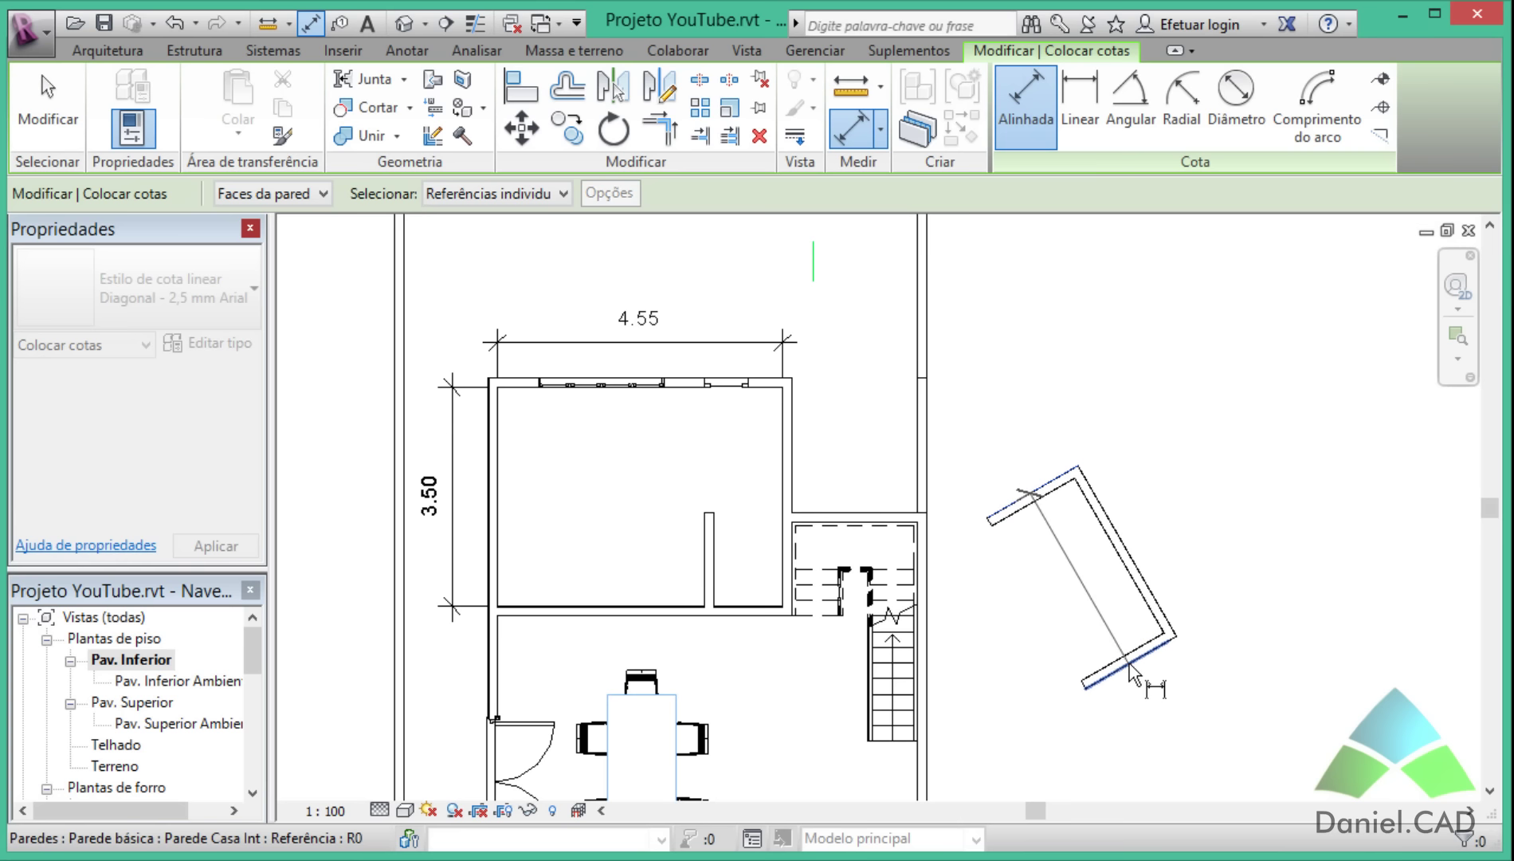
click(1172, 518)
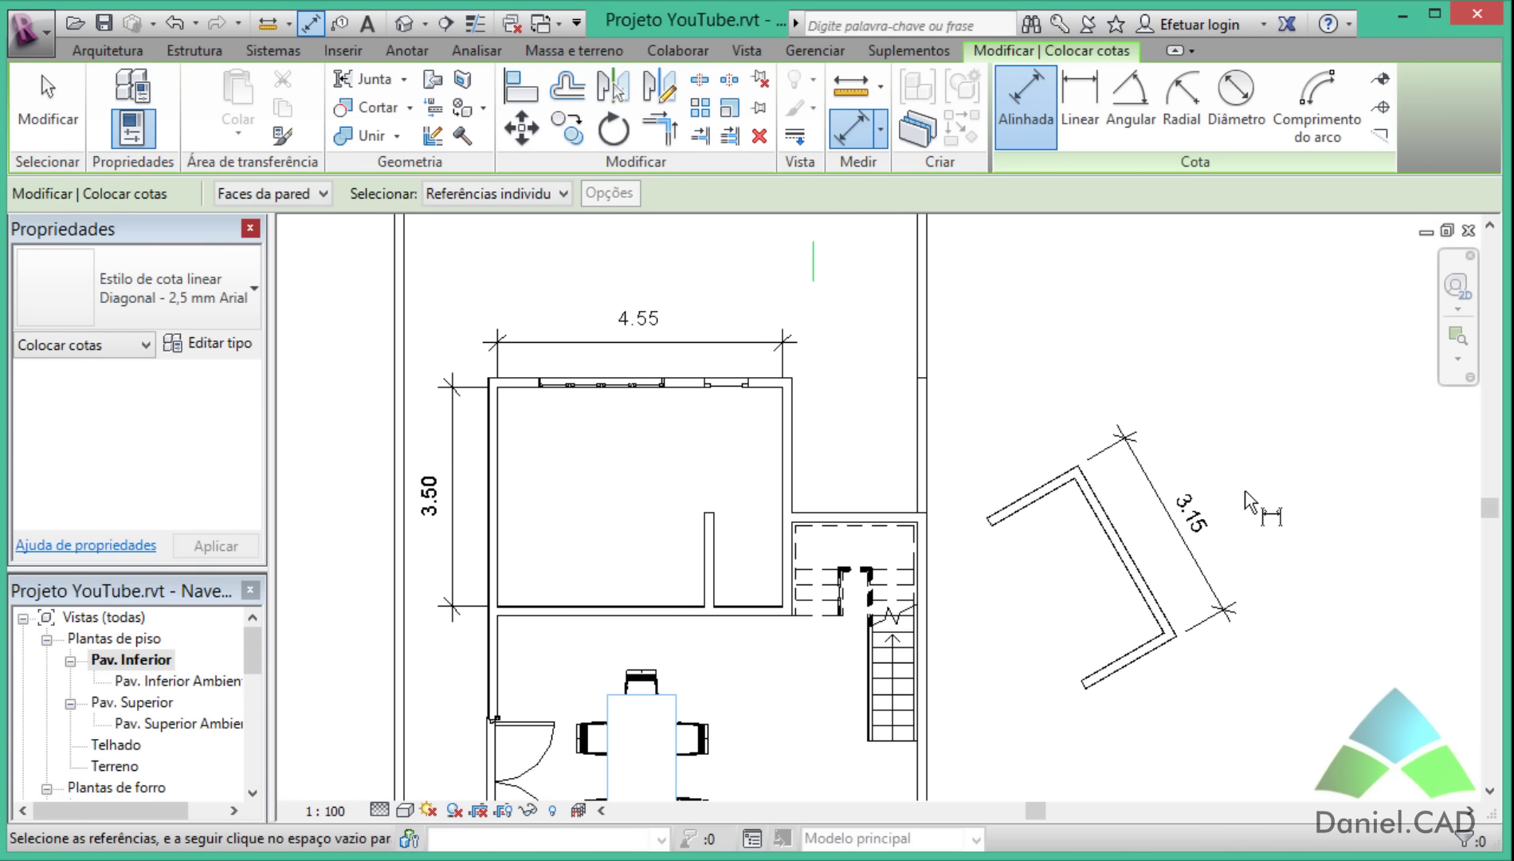
key(Escape)
Delete the three slanted walls beside the lot together with their aligned dimension.
drag(1301, 338, 1051, 684)
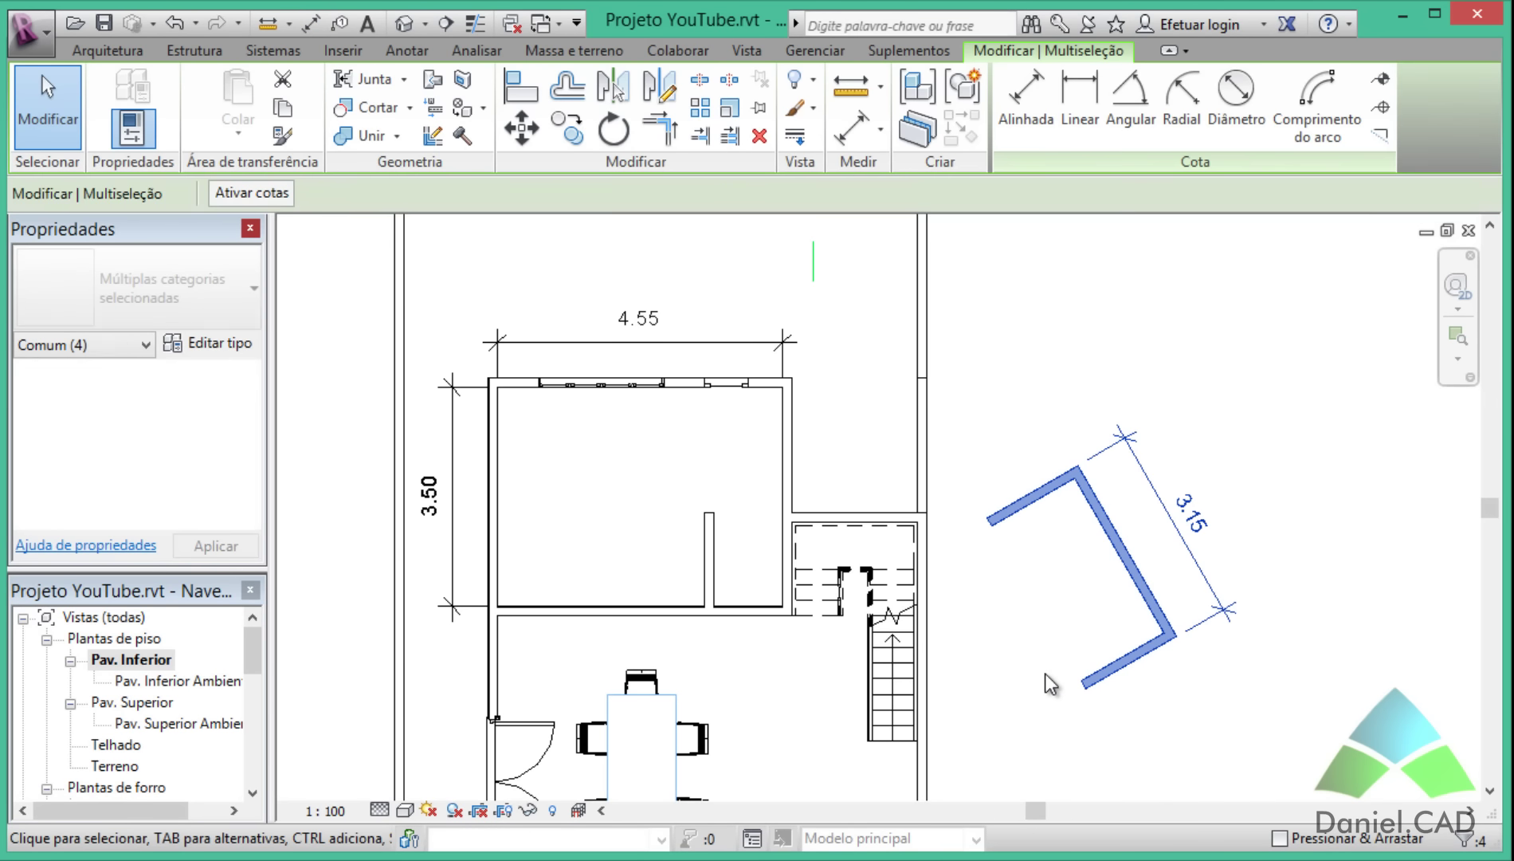
key(Delete)
scroll(650, 358, up, 1)
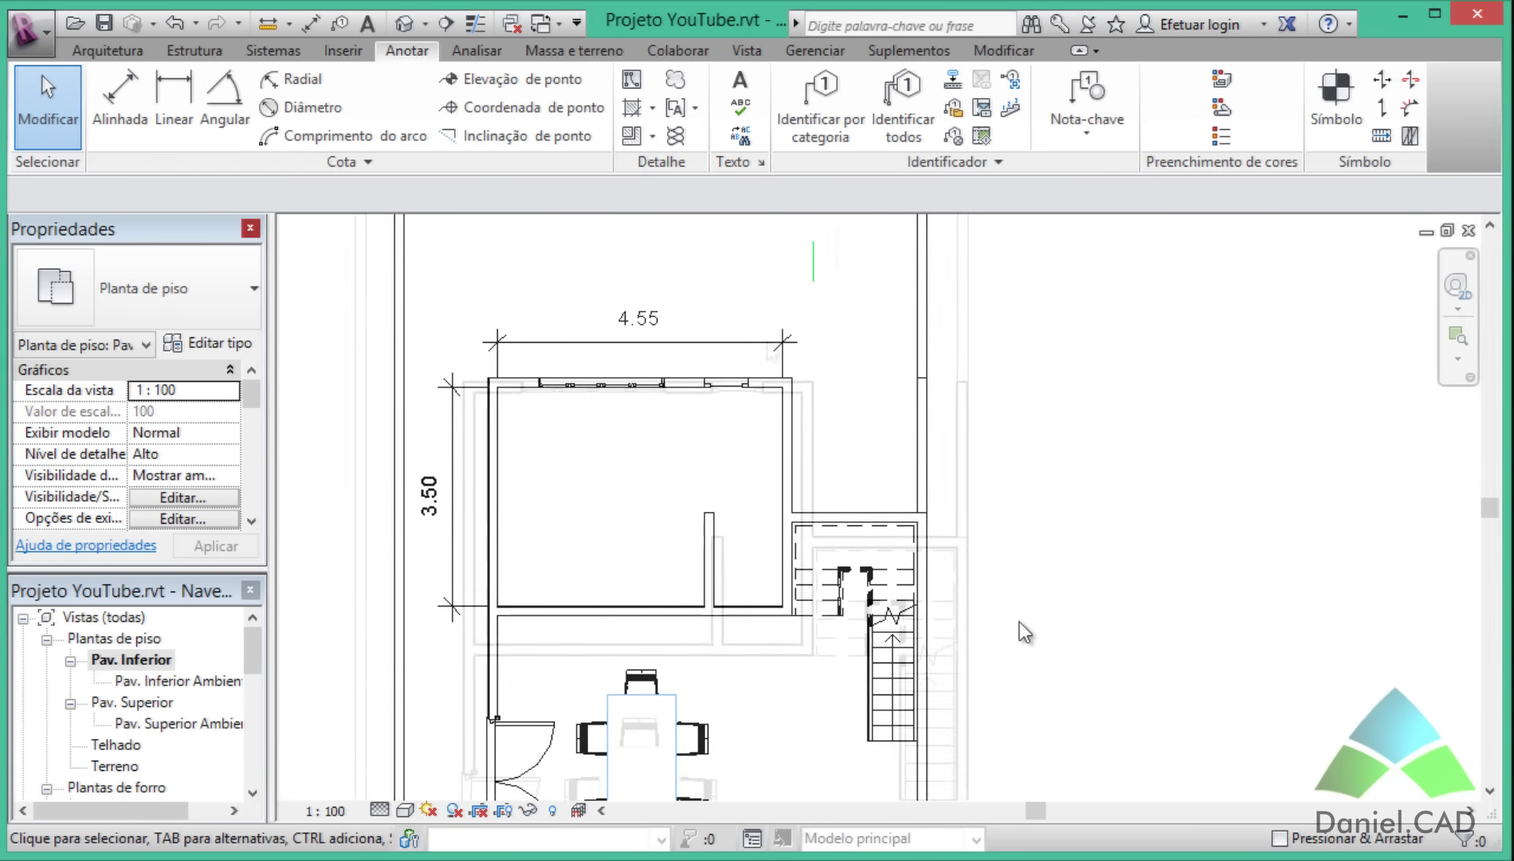
Start an aligned dimension that picks entire walls (Paredes inteiras) and references wall faces (Faces da parede).
click(119, 104)
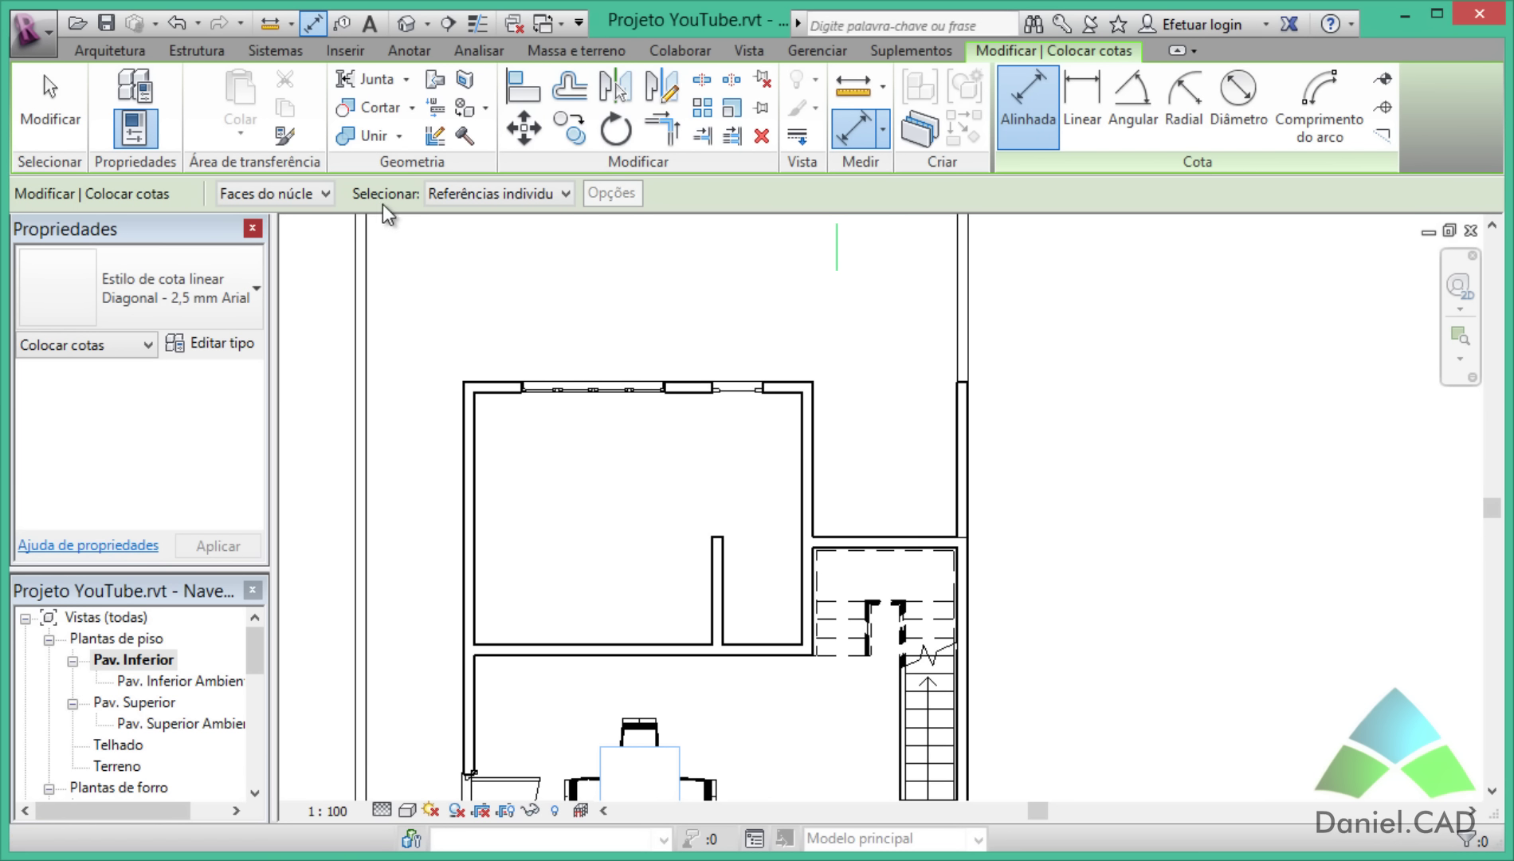
click(469, 193)
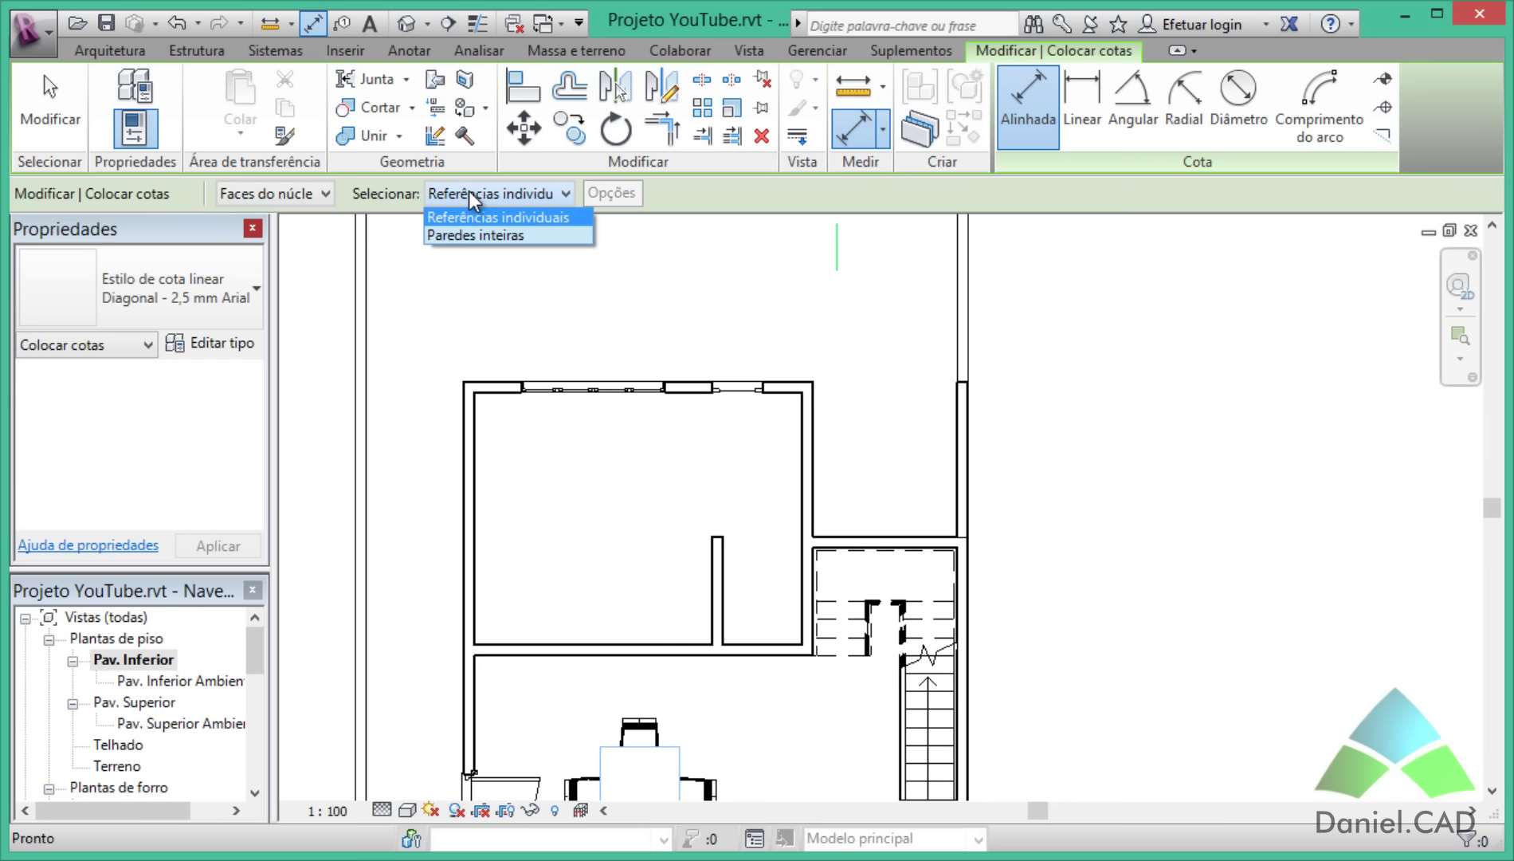
click(520, 232)
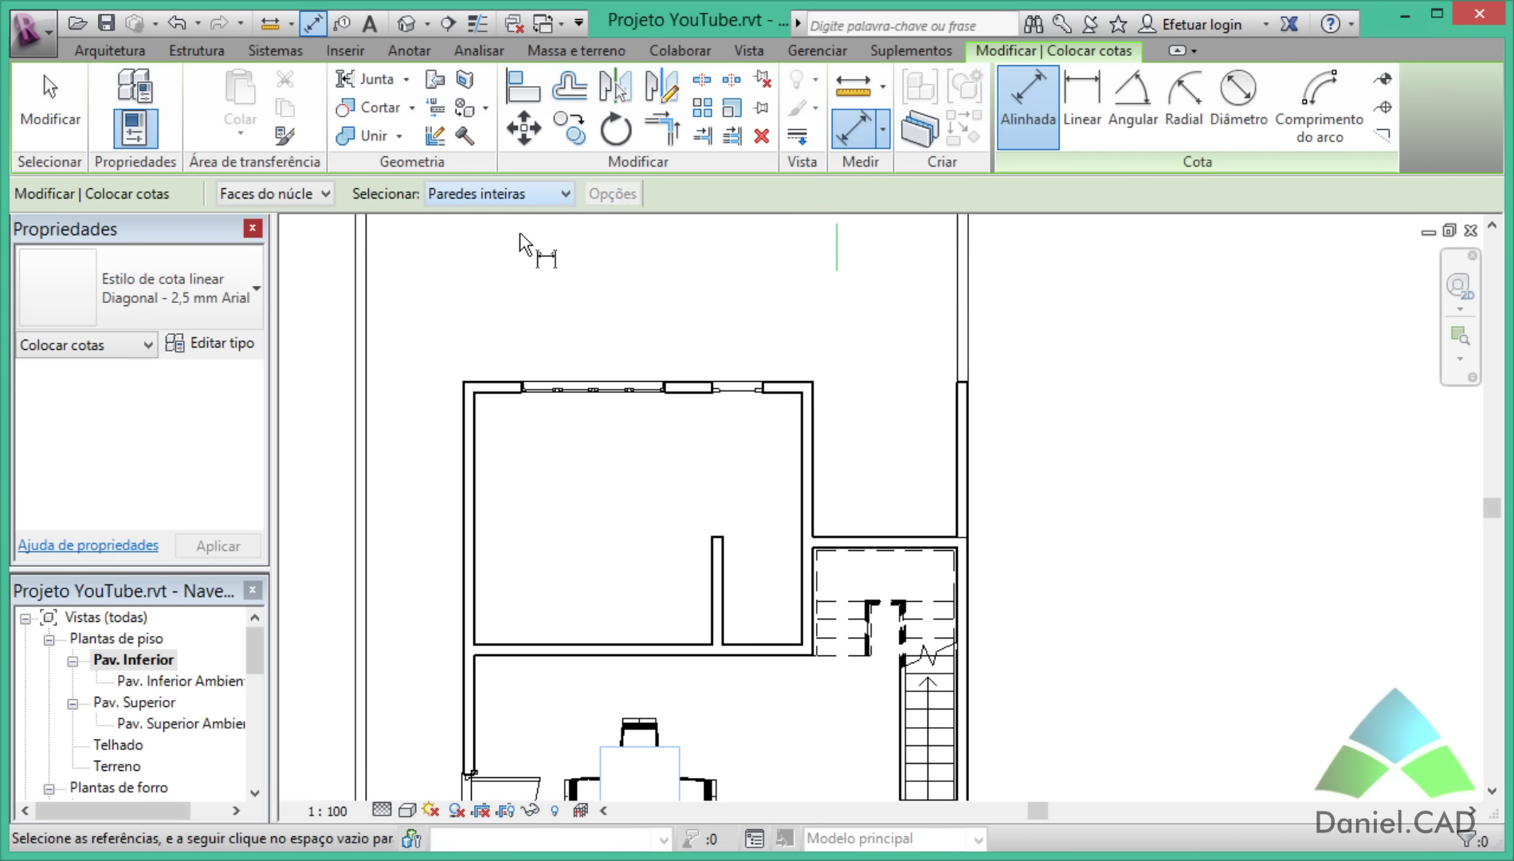
click(319, 196)
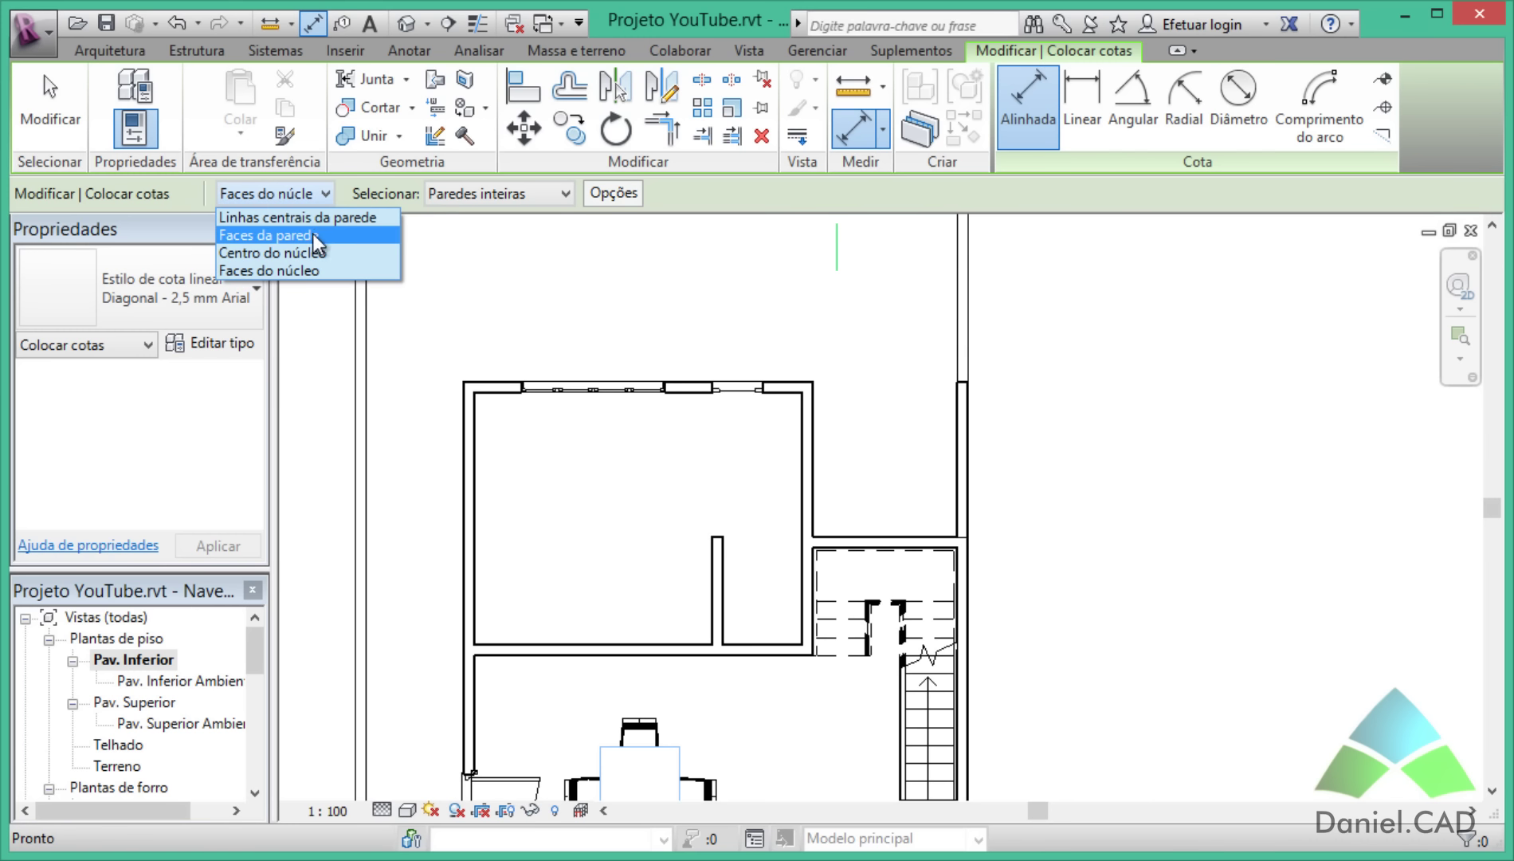
click(313, 236)
Dimension the house's long side wall as a whole, adding the rear room's partition and the front room's outer wall as references.
scroll(398, 283, down, 1)
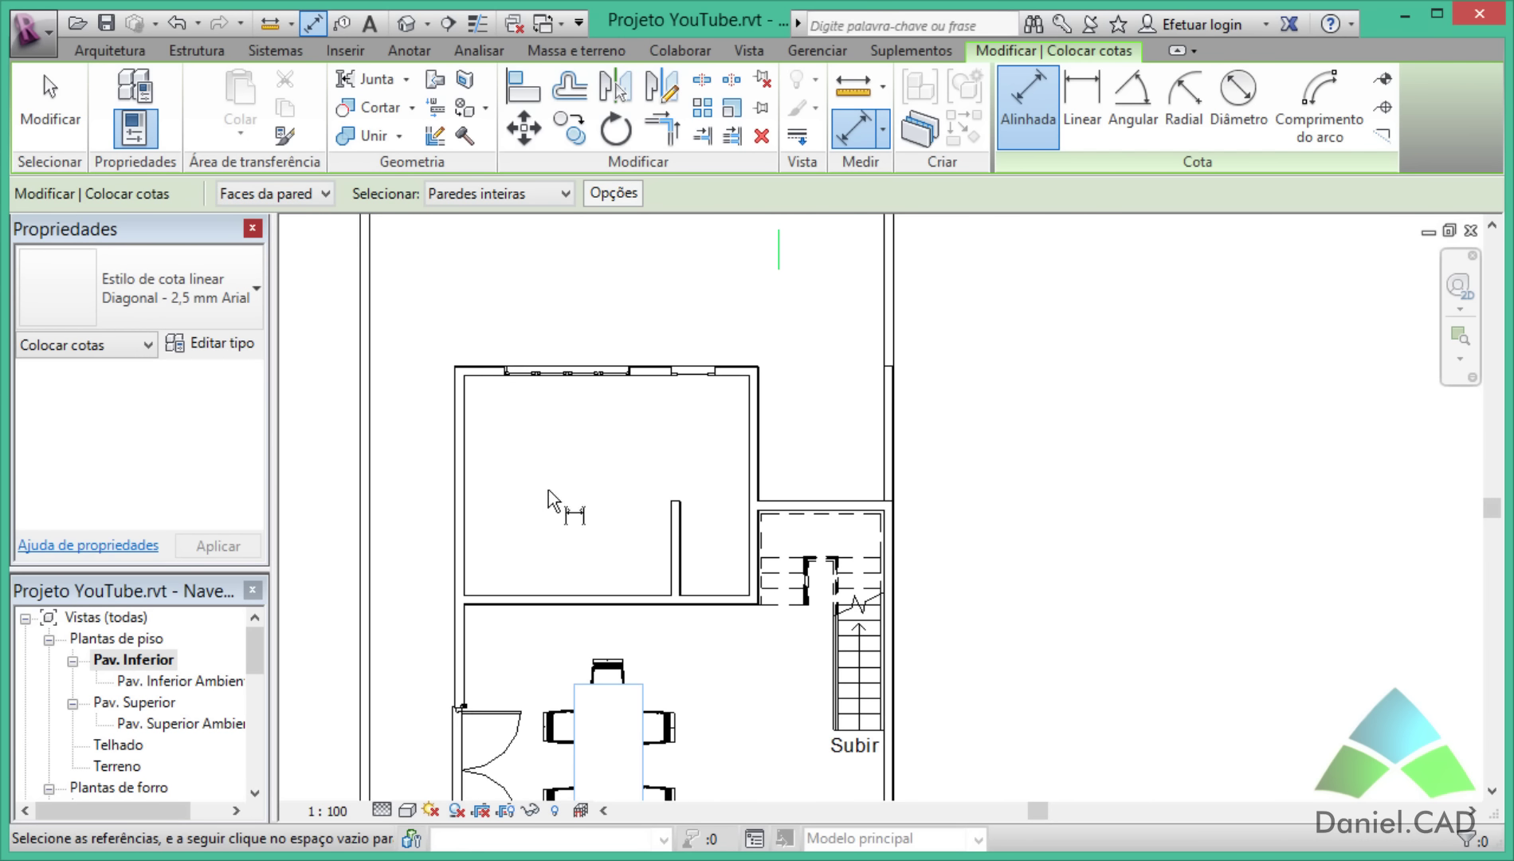
middle_drag(601, 449, 628, 372)
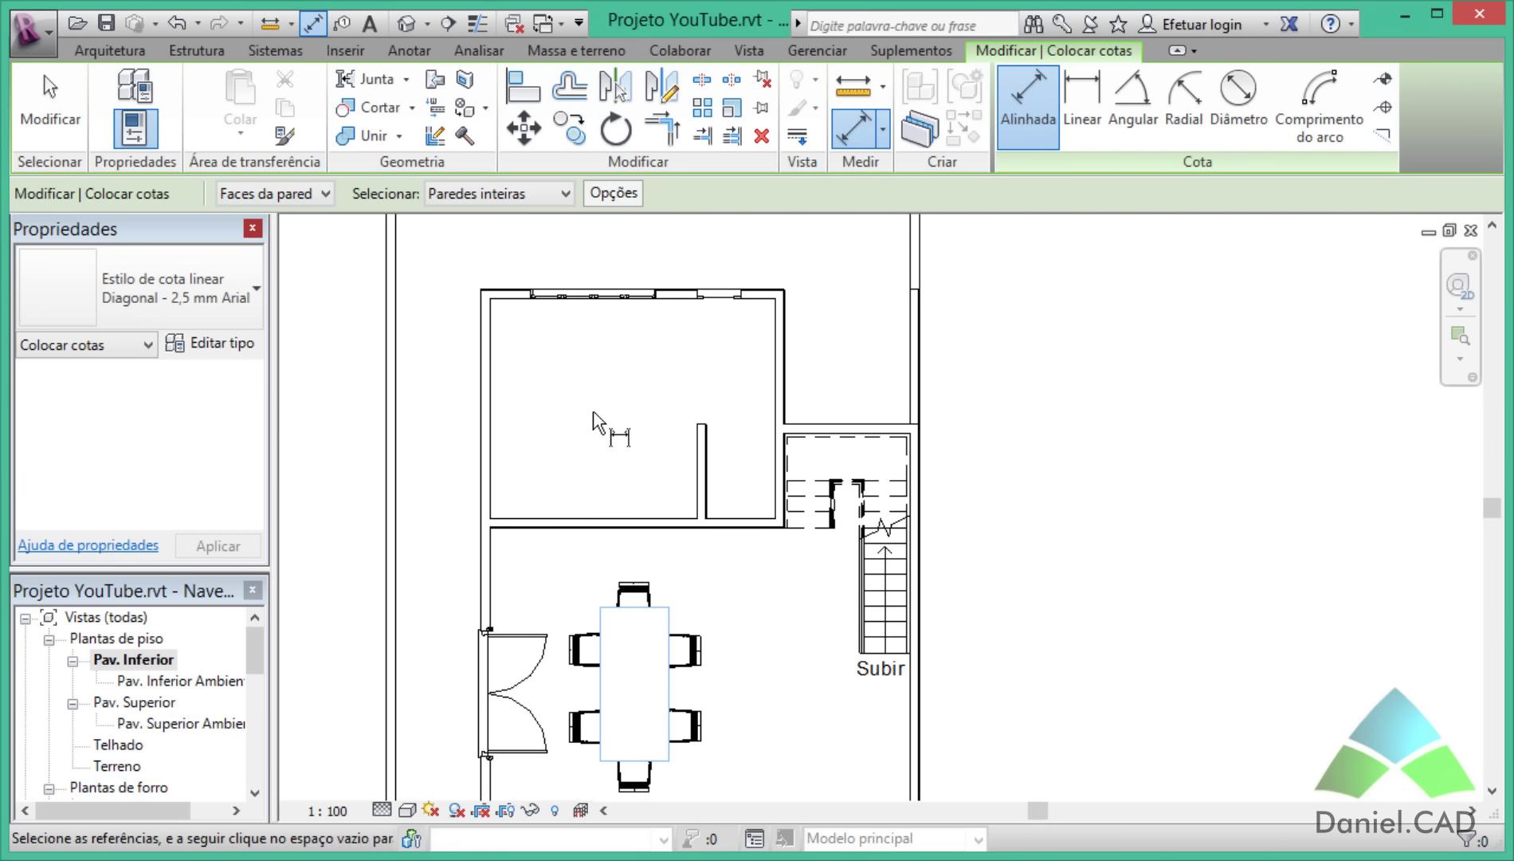
scroll(596, 423, down, 4)
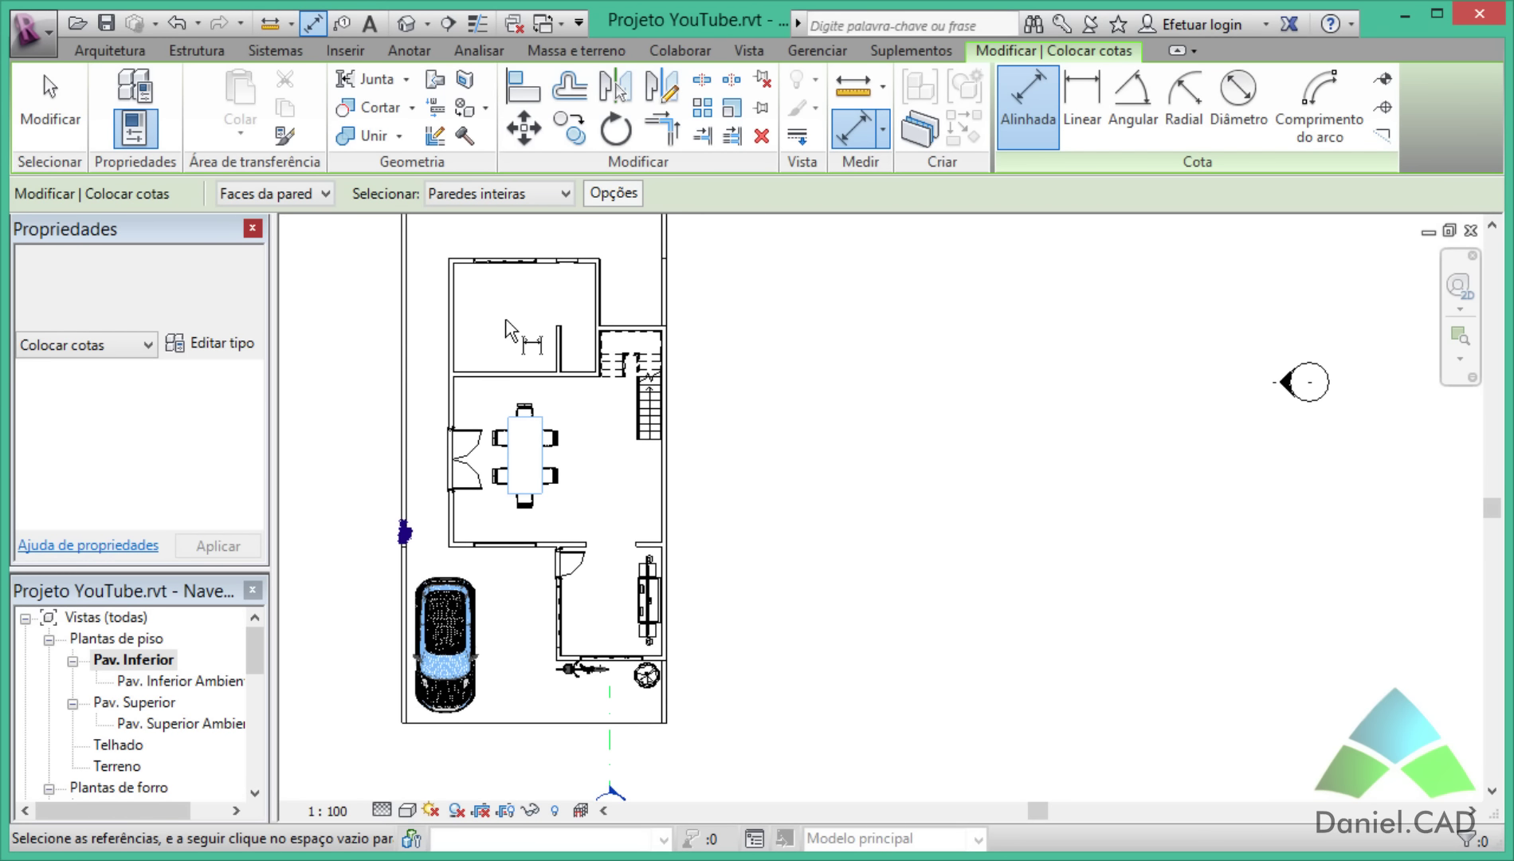
scroll(509, 328, up, 1)
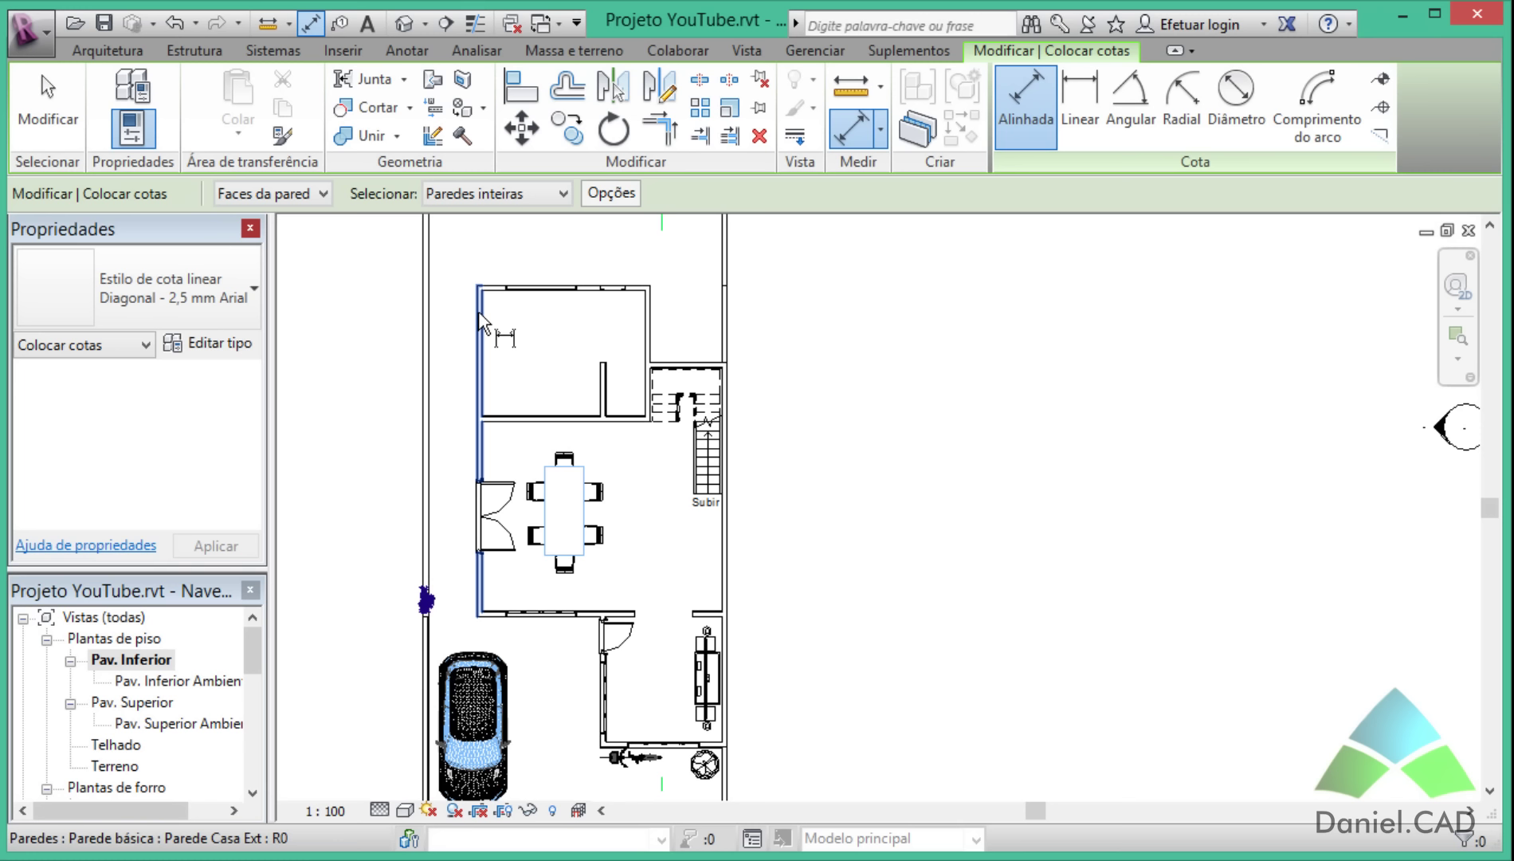
click(479, 314)
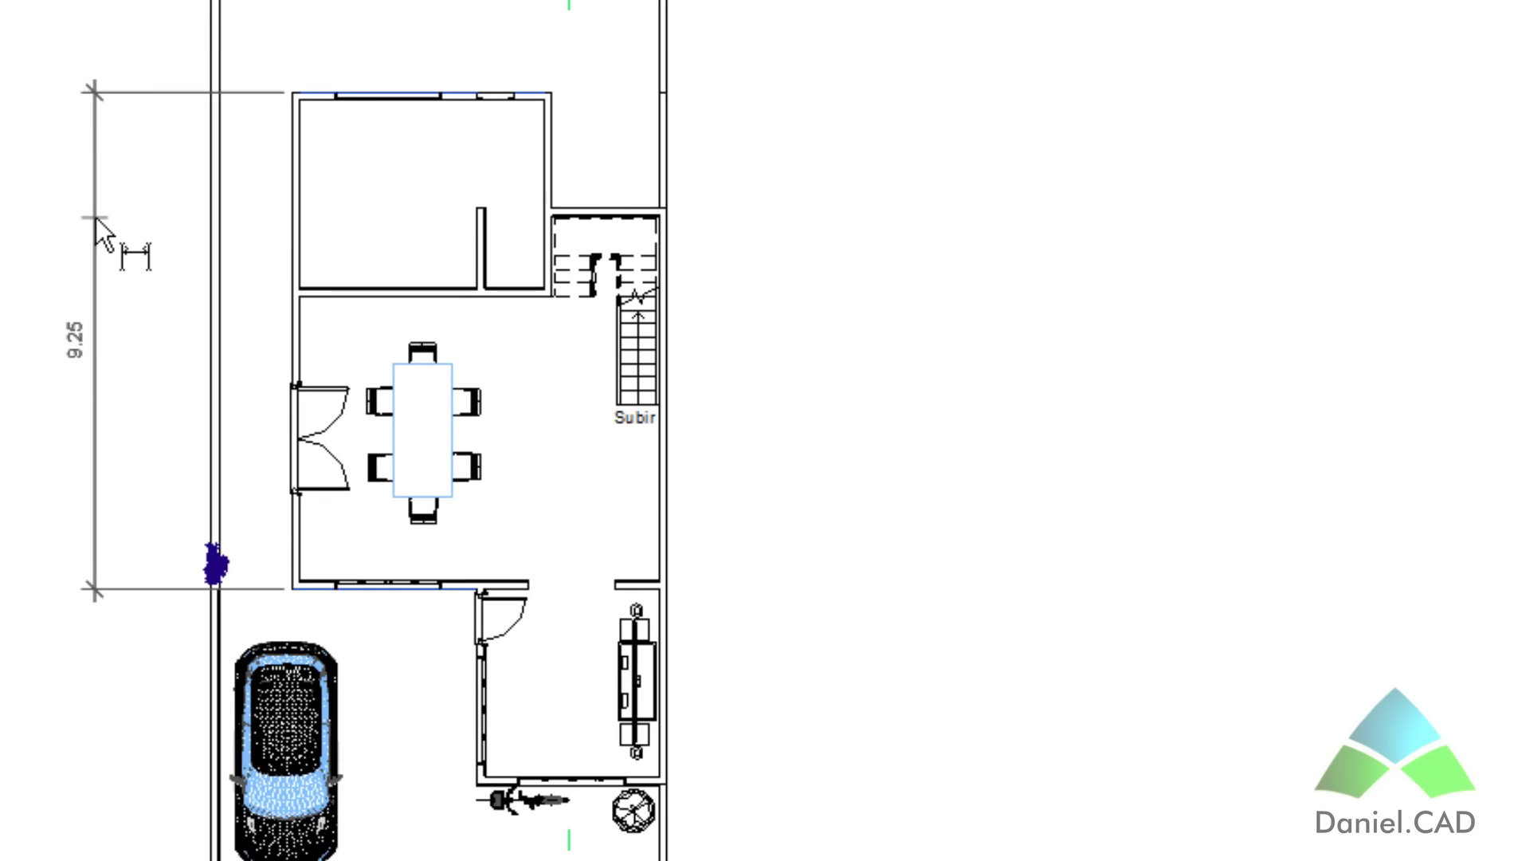
click(324, 300)
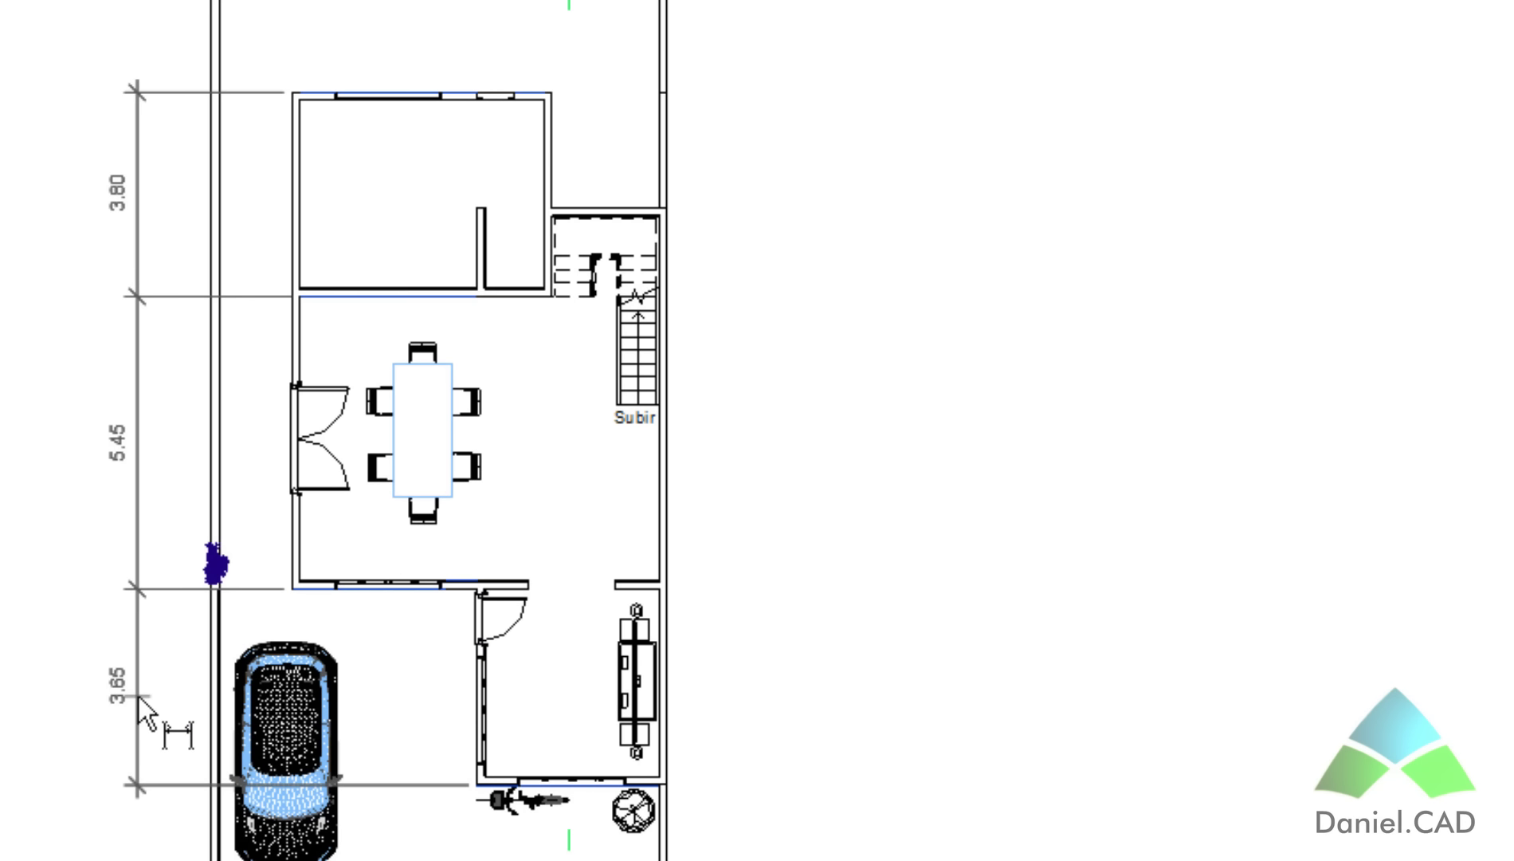
Extend the dimension string to the lot's rear boundary wall and to its front edge.
middle_drag(184, 305, 179, 458)
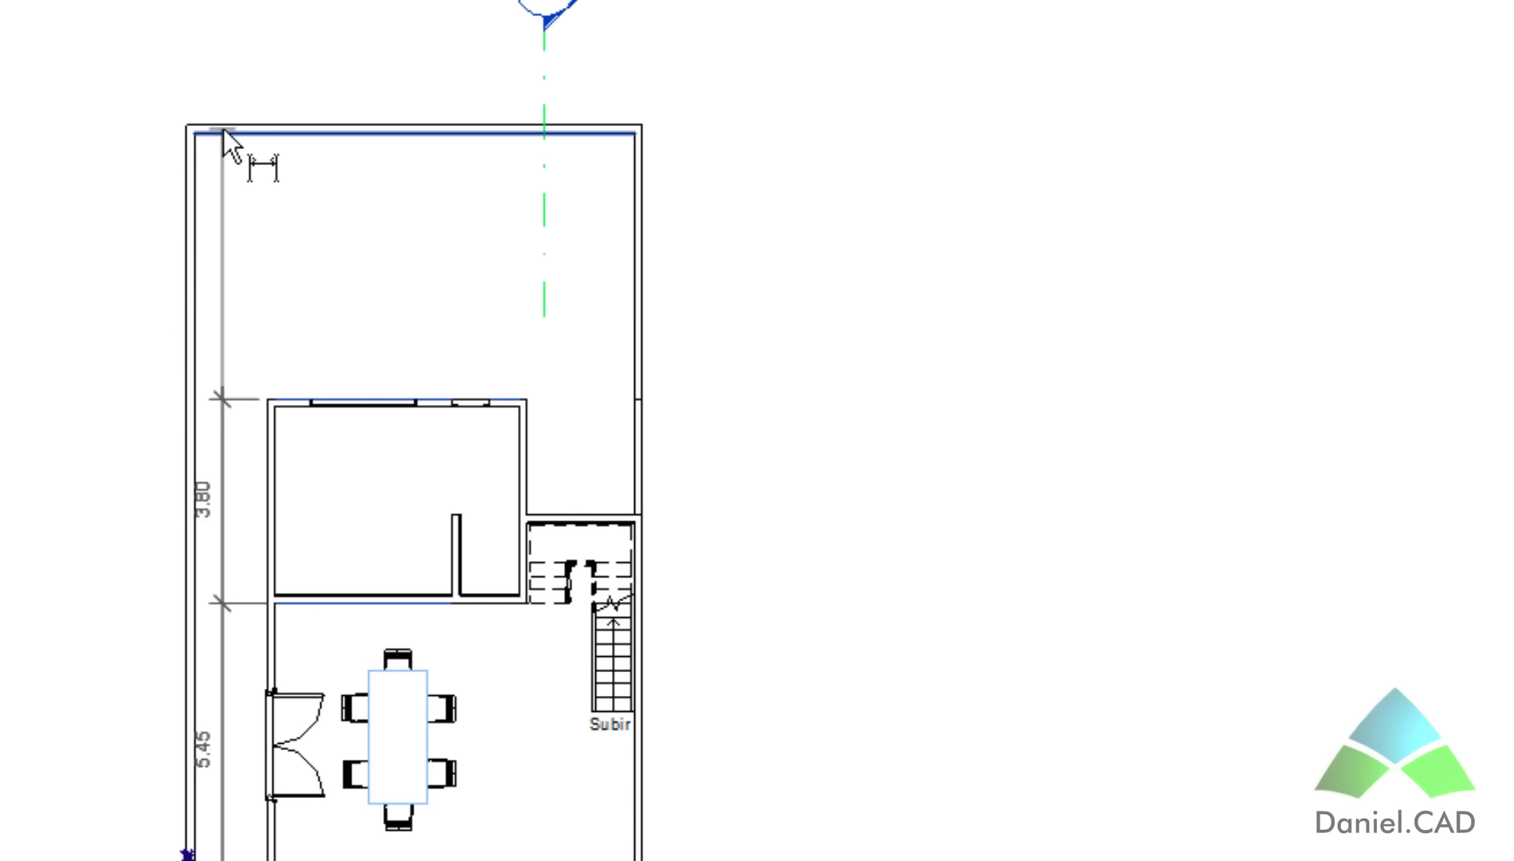
click(225, 134)
scroll(106, 206, down, 2)
middle_drag(77, 683, 203, 294)
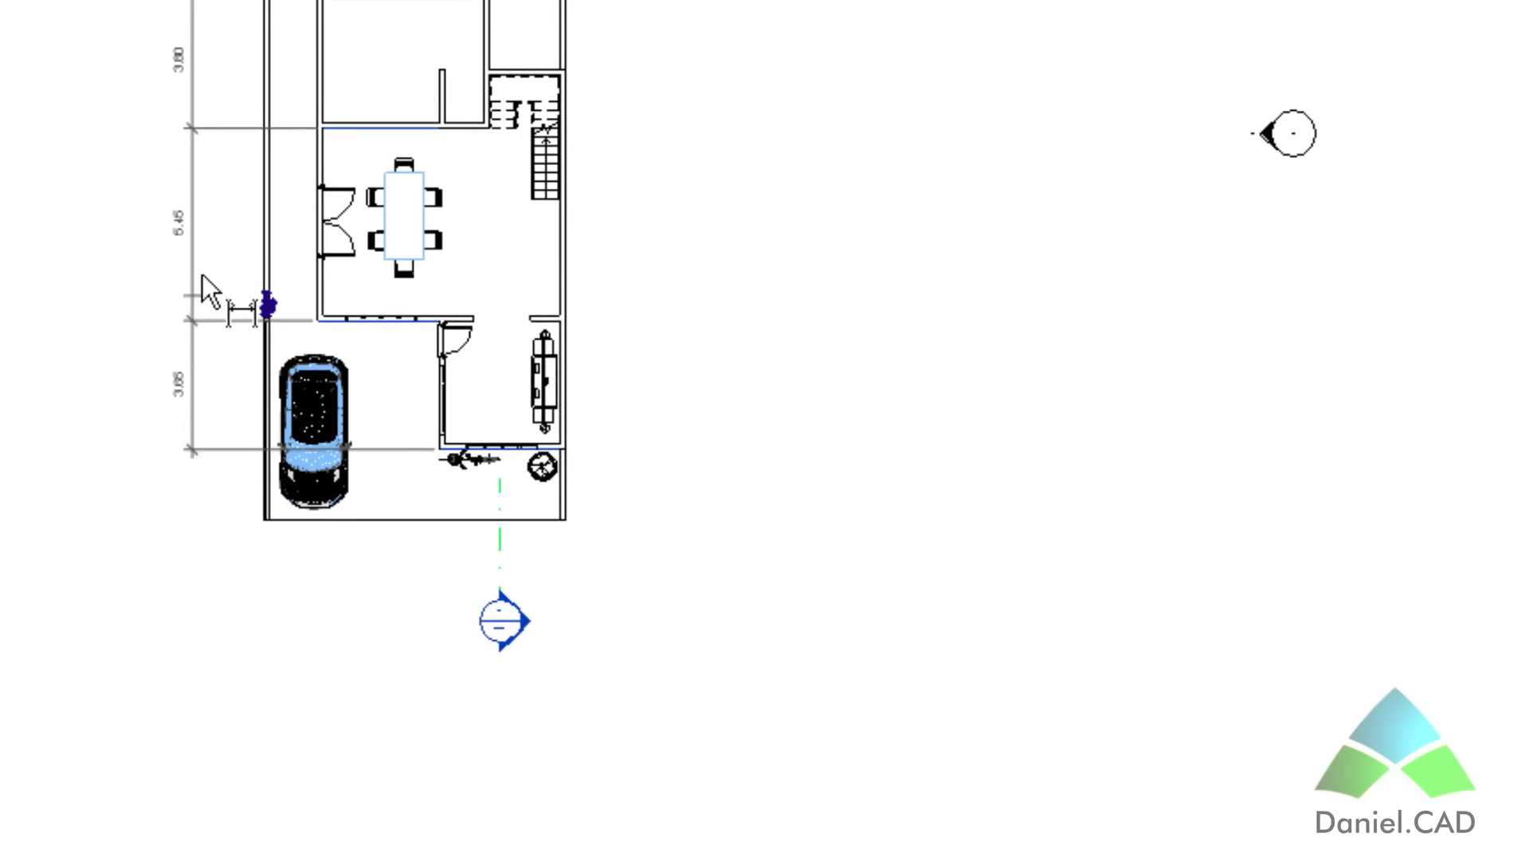
click(317, 498)
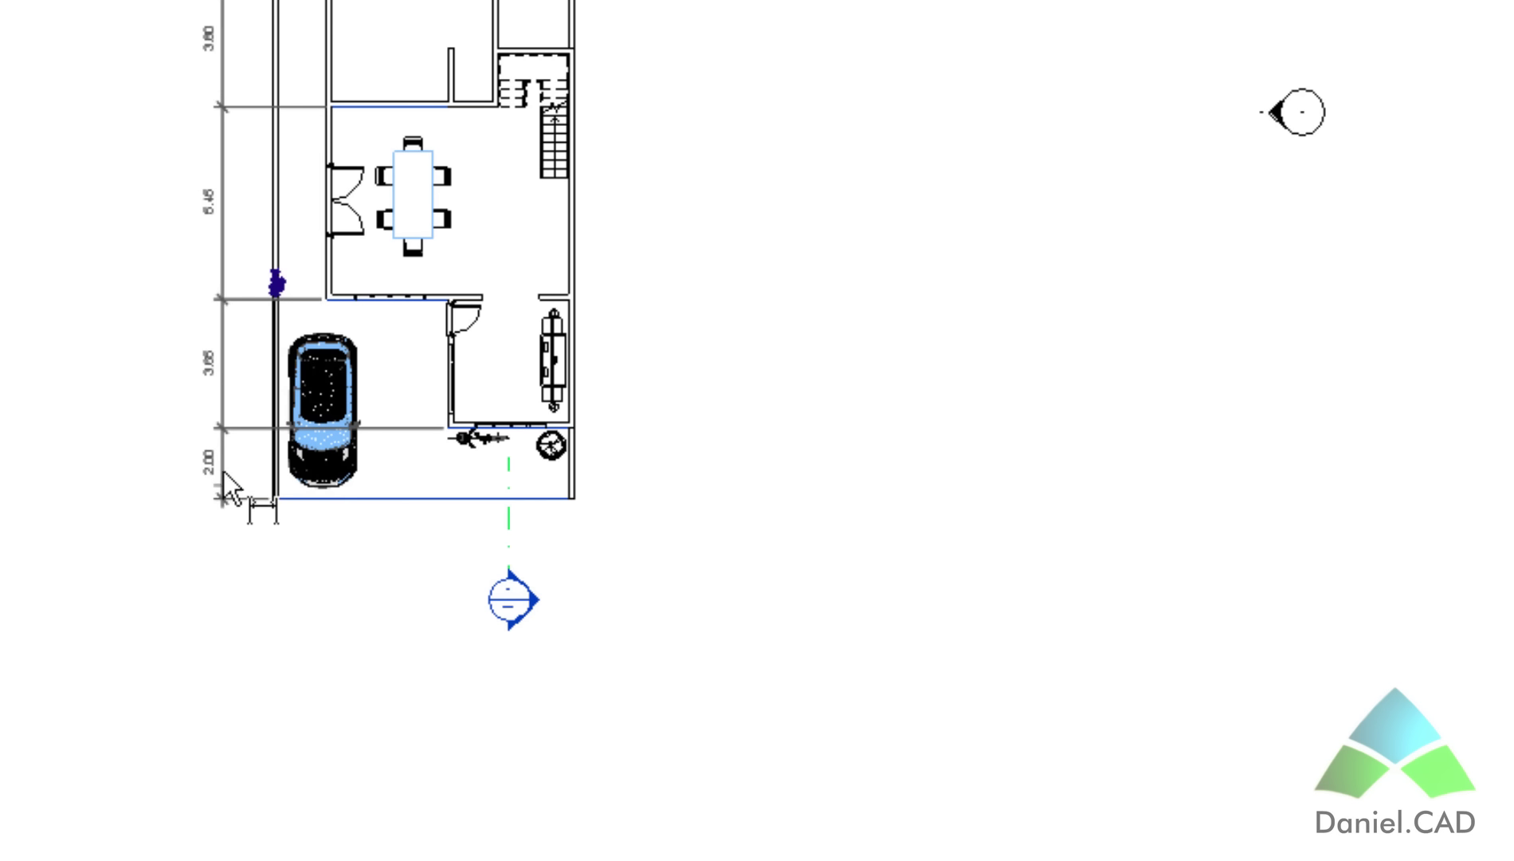
scroll(228, 451, up, 1)
scroll(223, 263, down, 1)
middle_drag(217, 250, 213, 665)
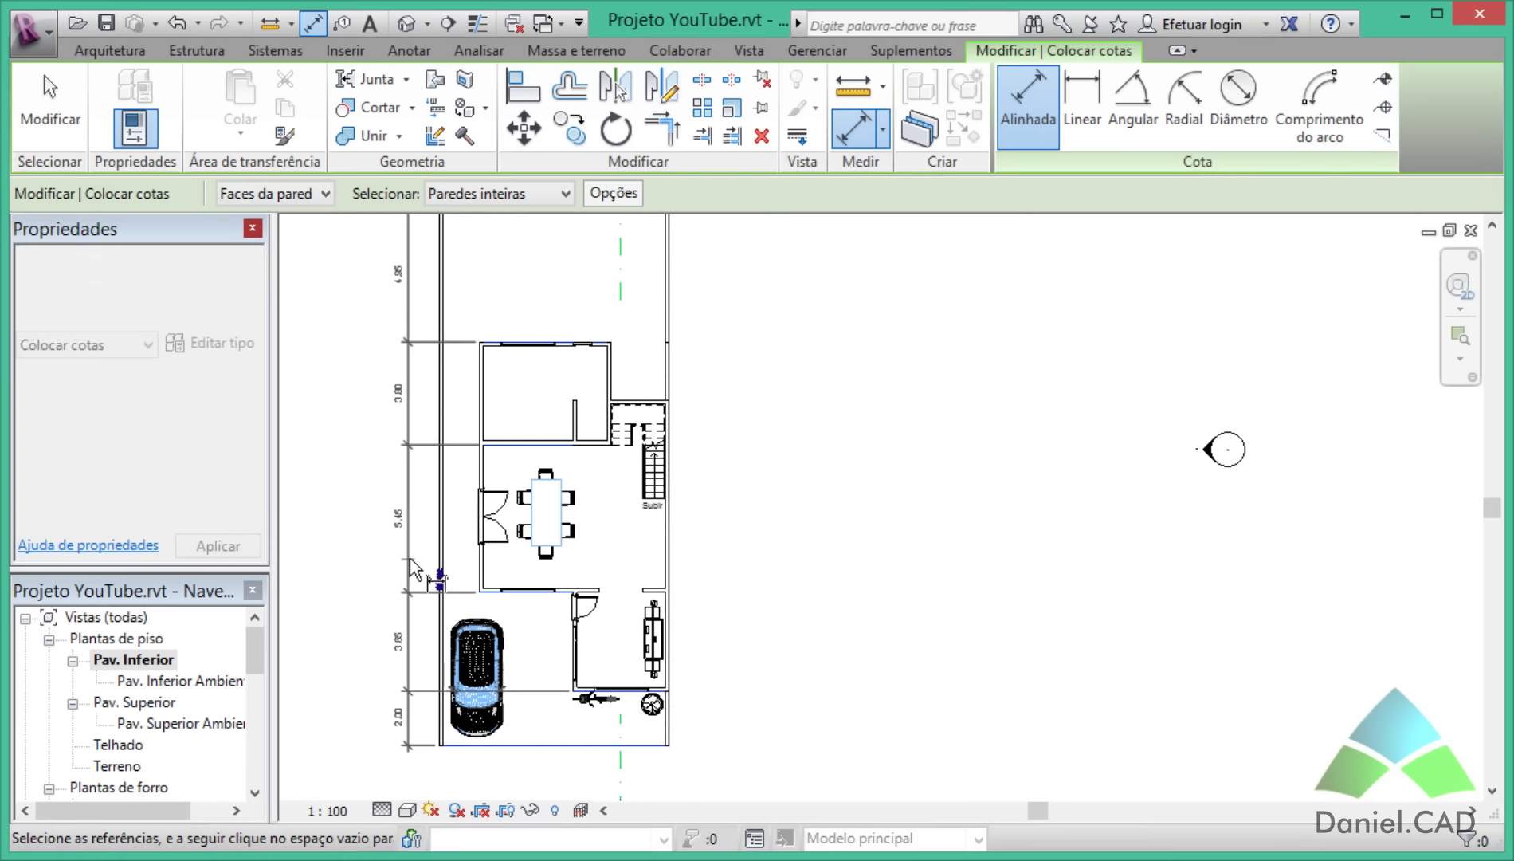
Place the dimension string outside the lot's side wall, end dimensioning, and delete the string.
click(410, 562)
key(Escape)
key(Escape)
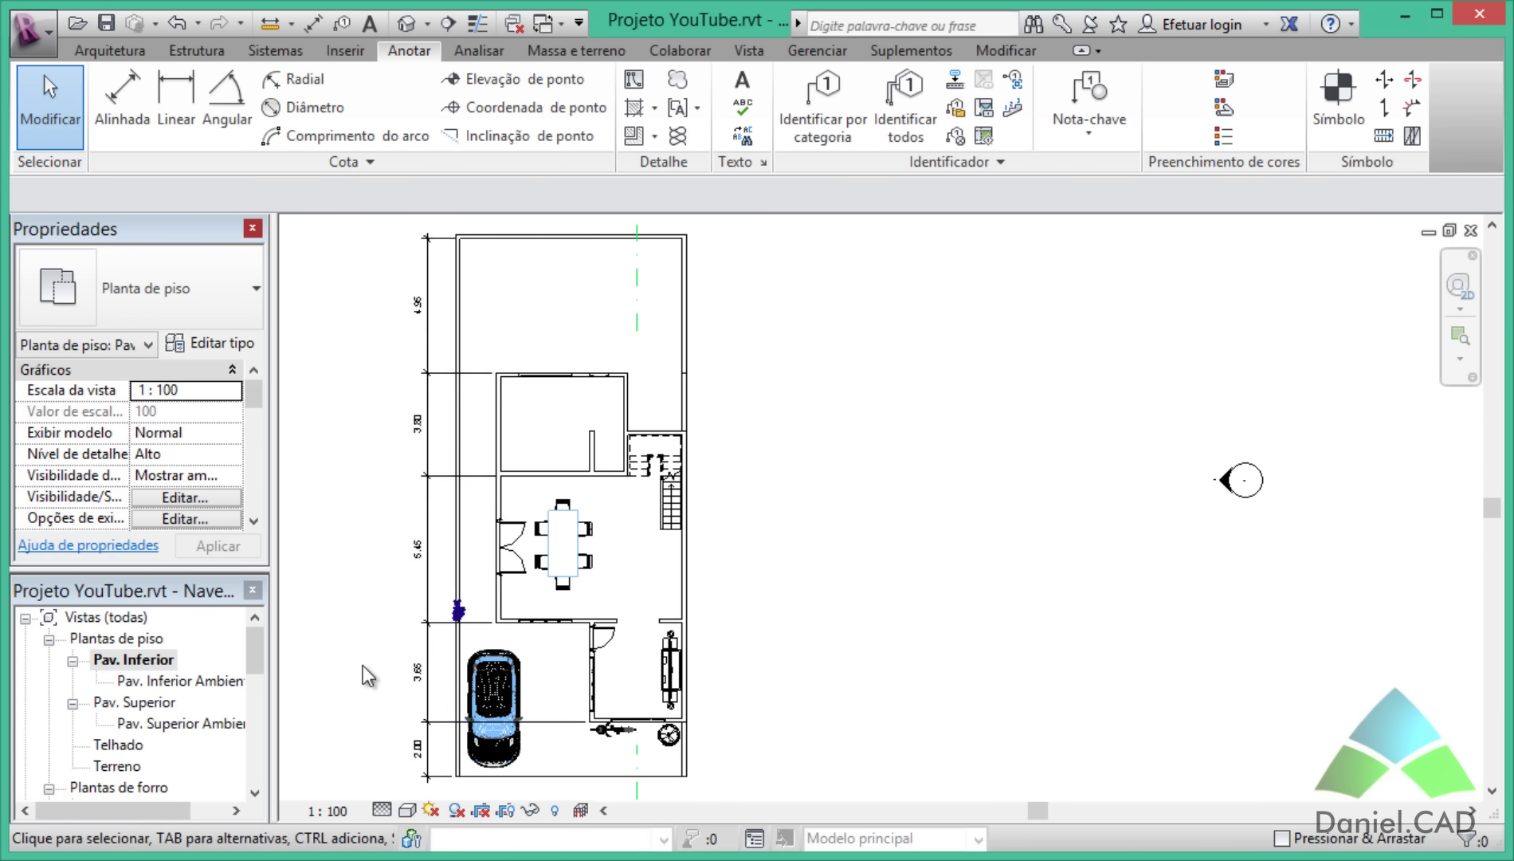
click(428, 693)
key(Delete)
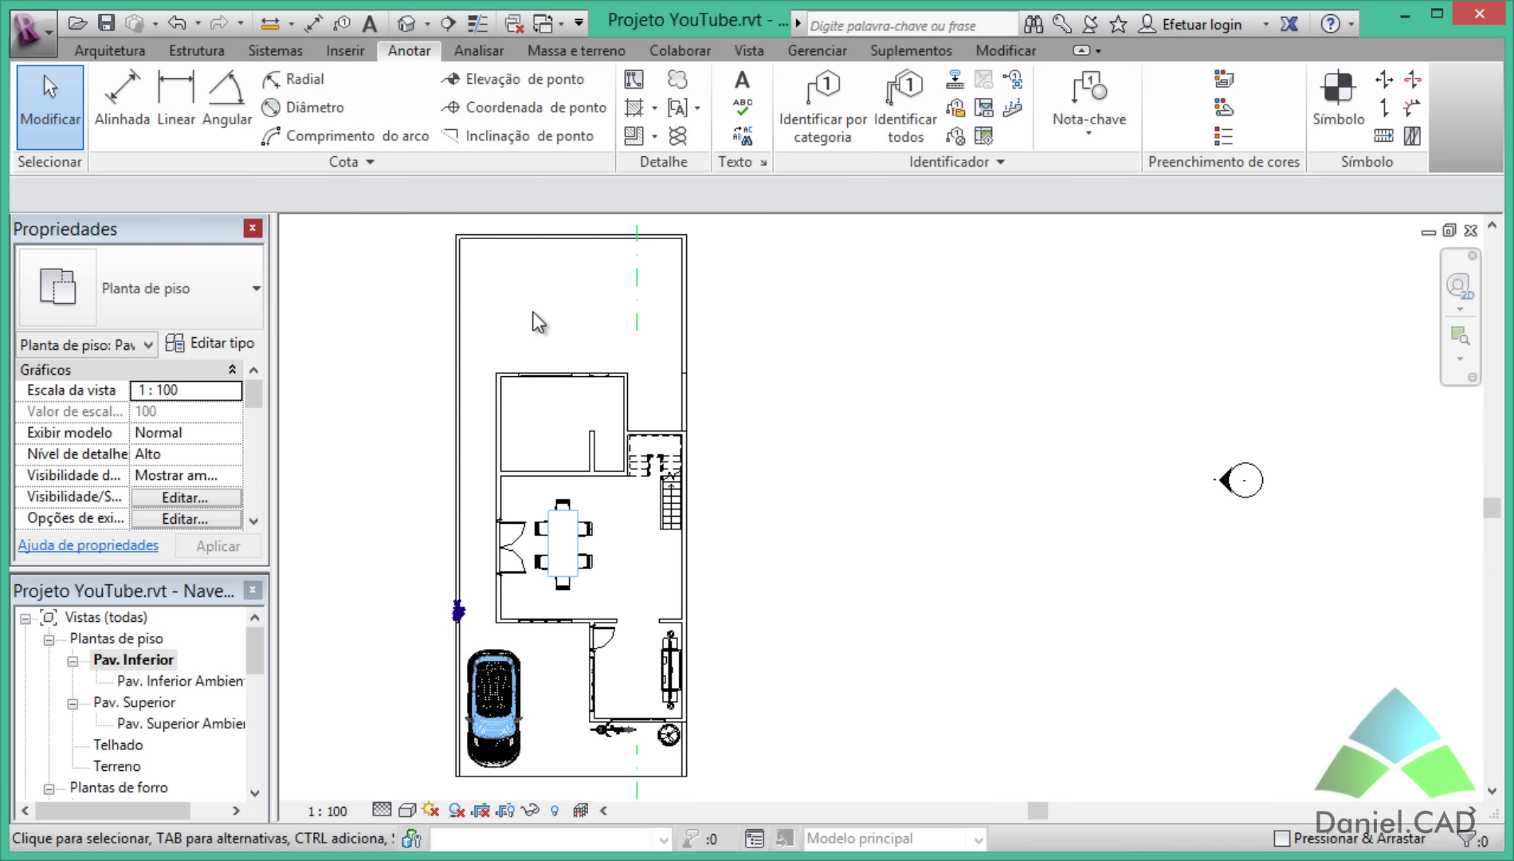
Restart aligned dimensioning with individual references (Referências individuais) and the wall faces preference (Faces da parede).
scroll(558, 399, up, 4)
middle_drag(523, 462, 556, 524)
scroll(535, 518, up, 1)
click(154, 123)
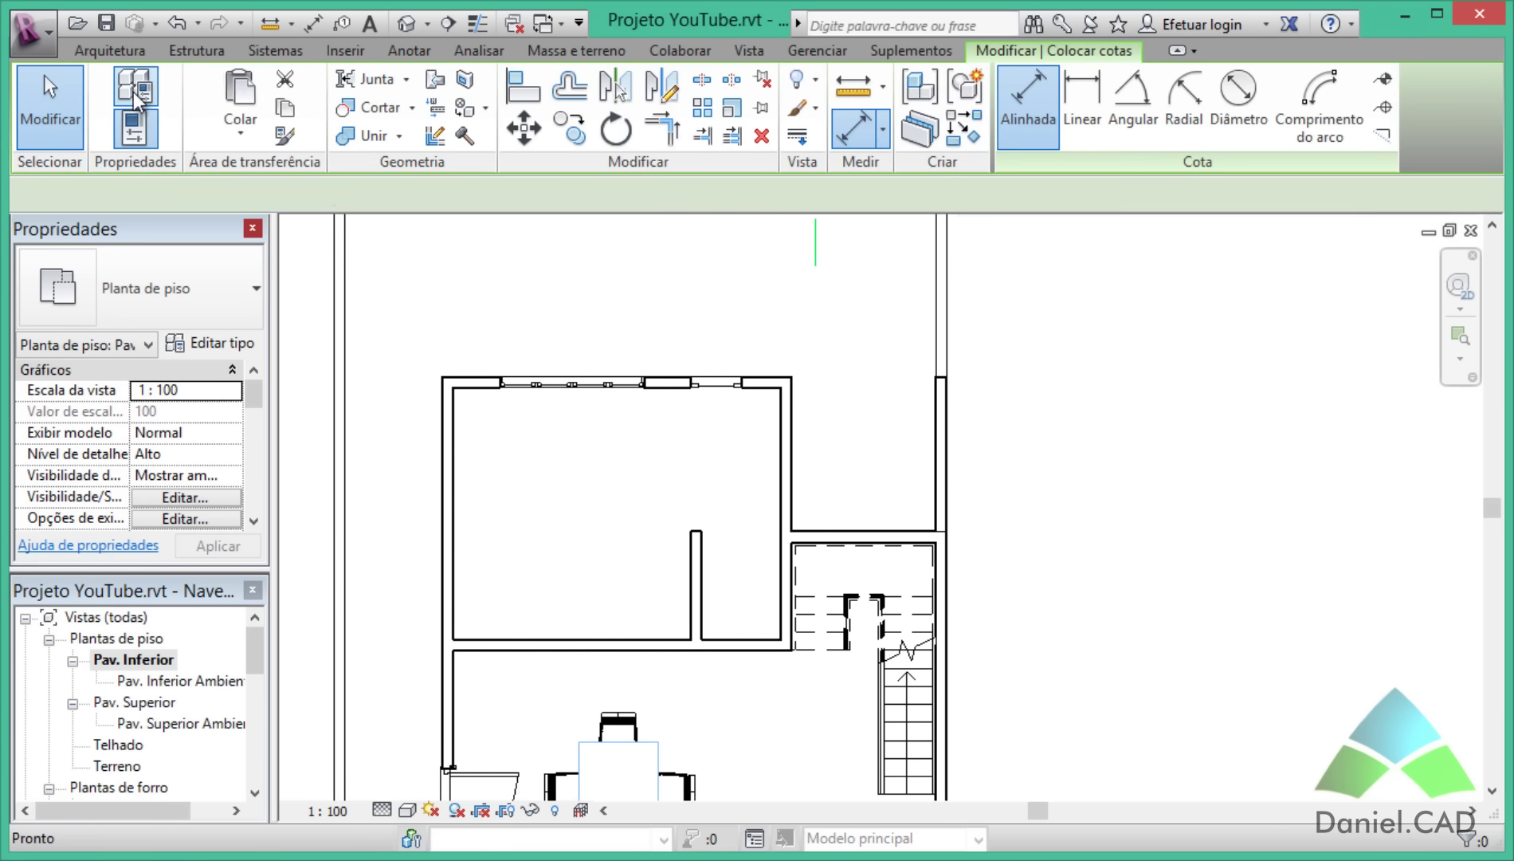
click(281, 194)
click(498, 194)
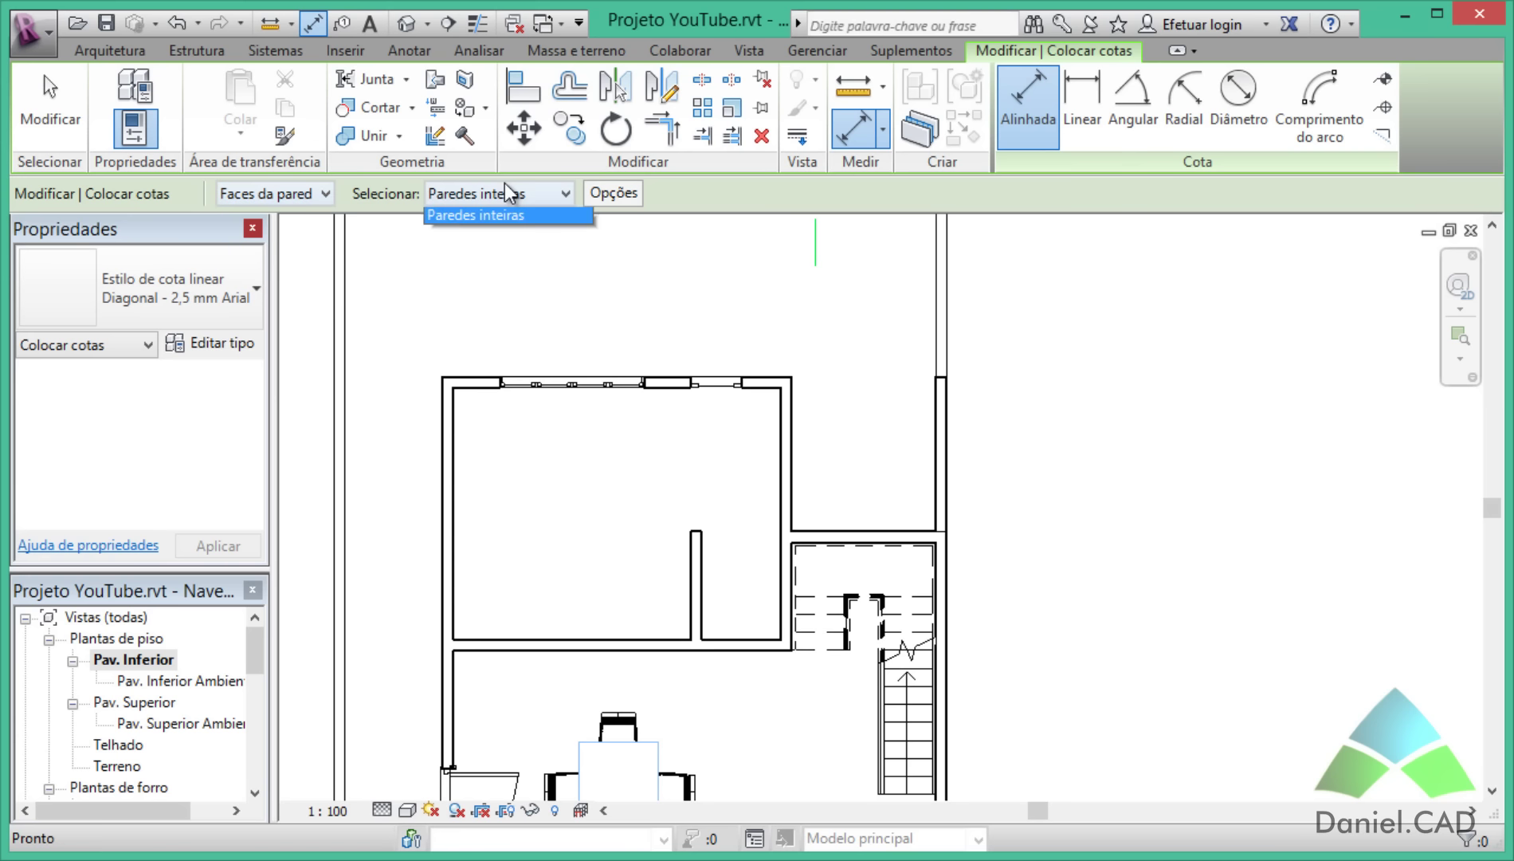
click(478, 216)
Dimension the rear room's inner width and depth, placing both dimensions inside the room, and end dimensioning.
click(454, 422)
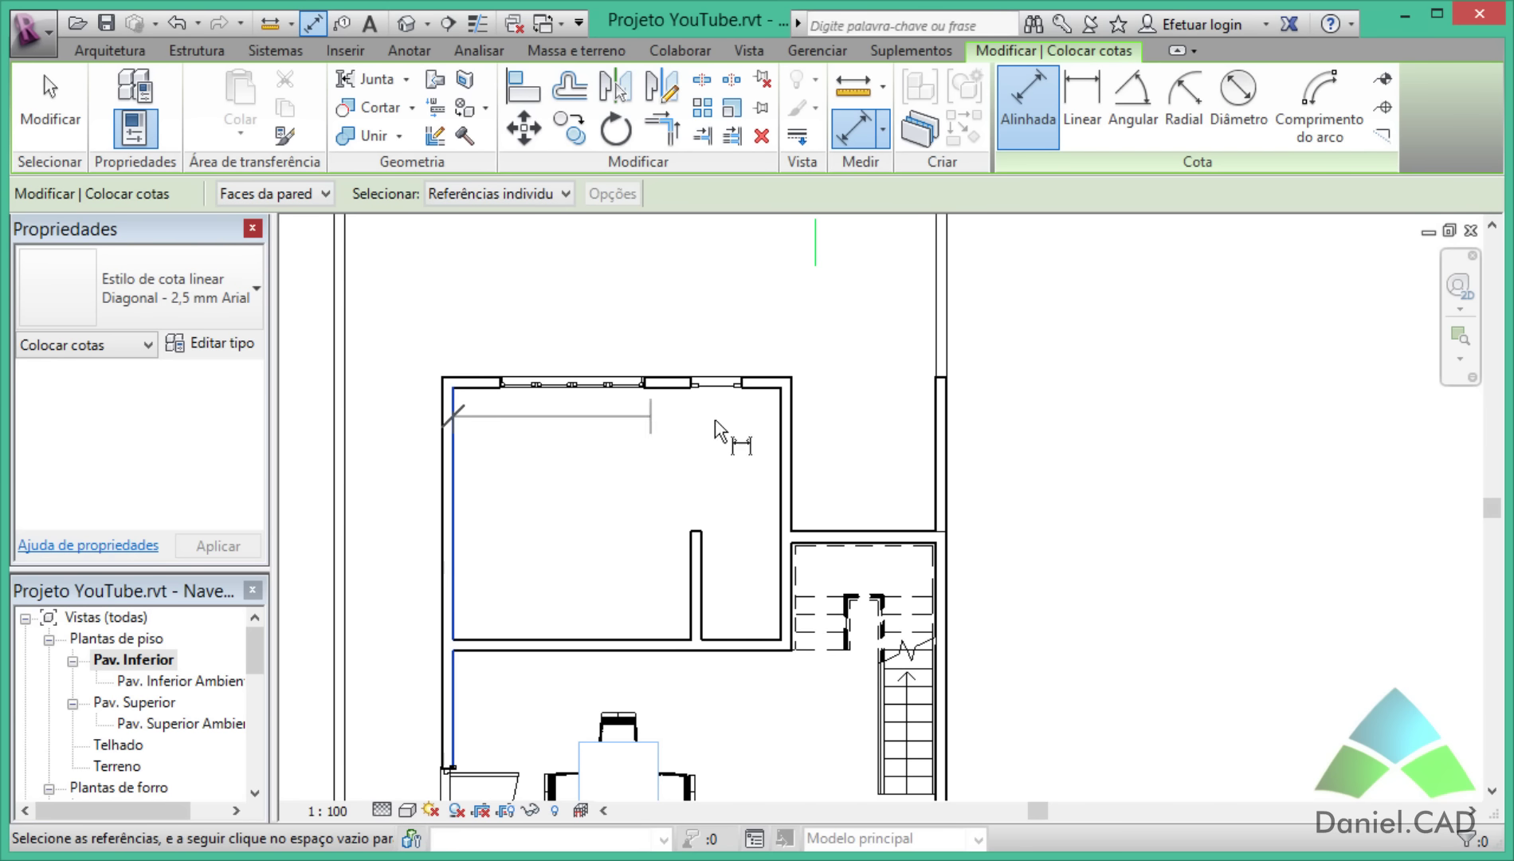
click(780, 427)
click(574, 440)
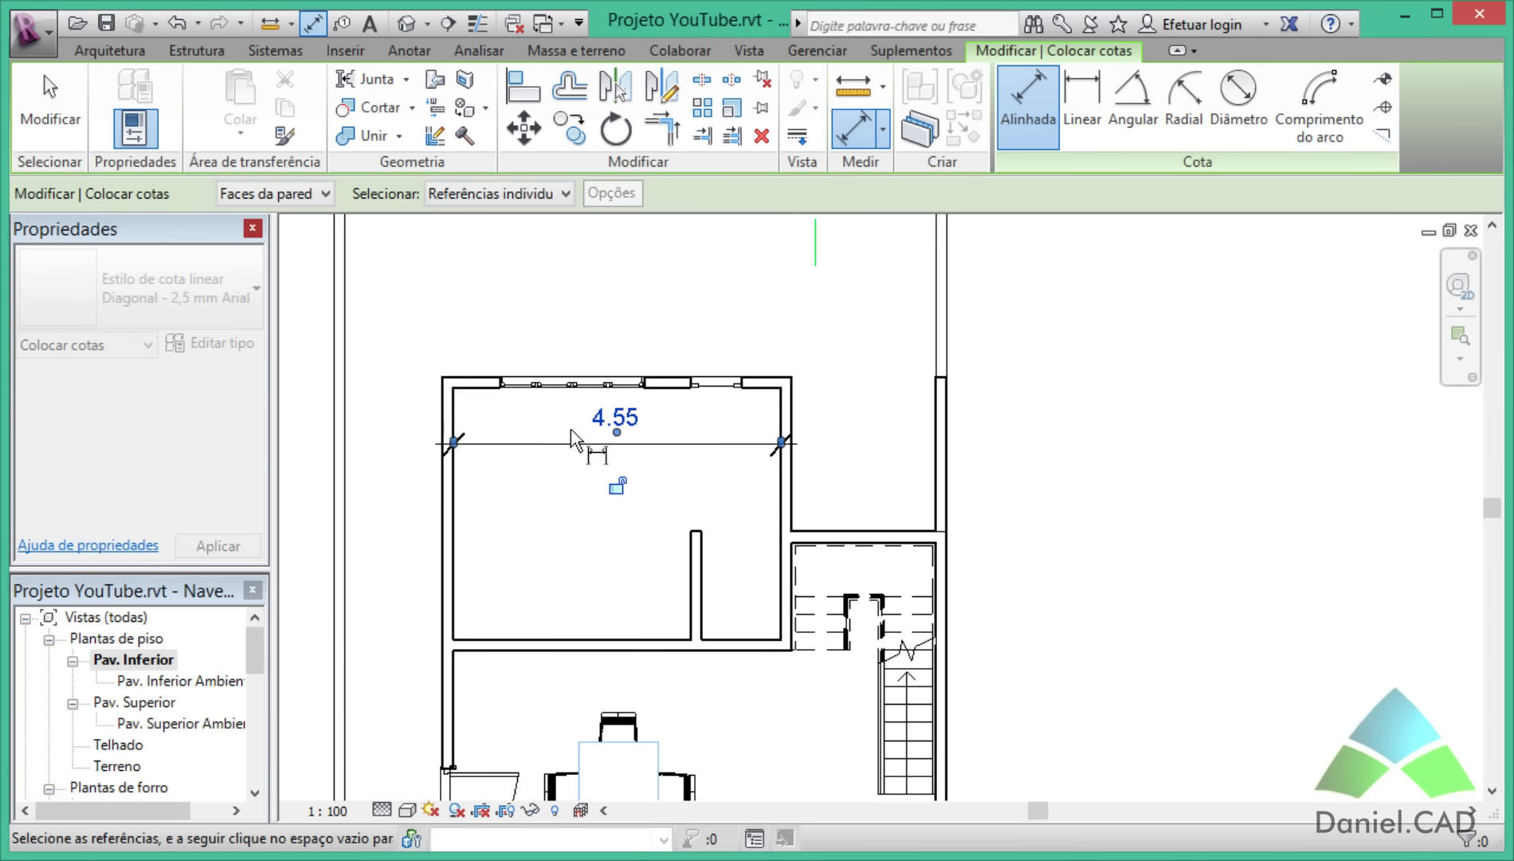
click(477, 390)
click(478, 639)
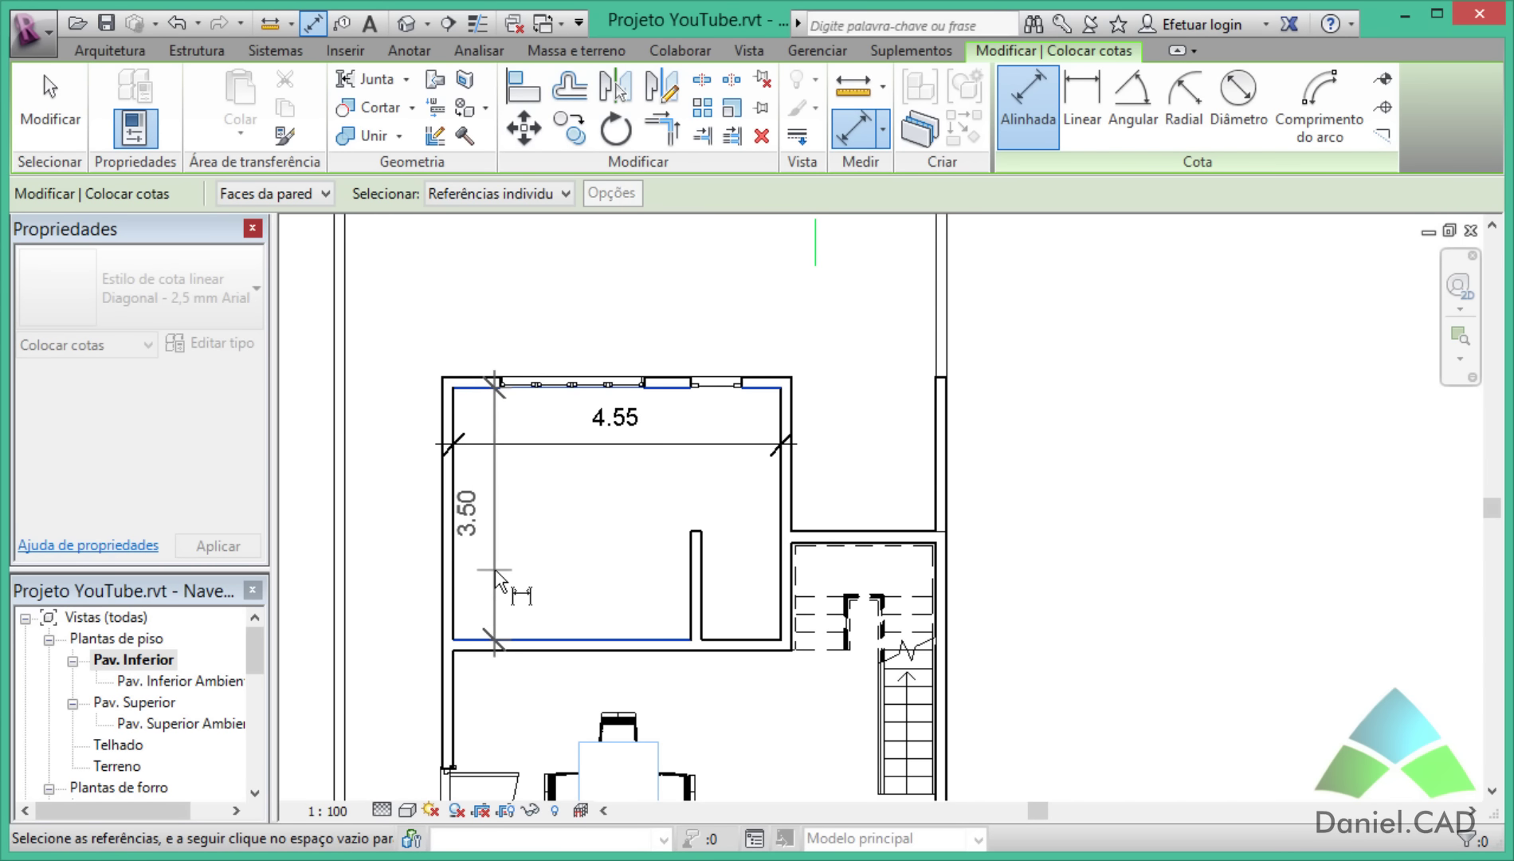
click(498, 590)
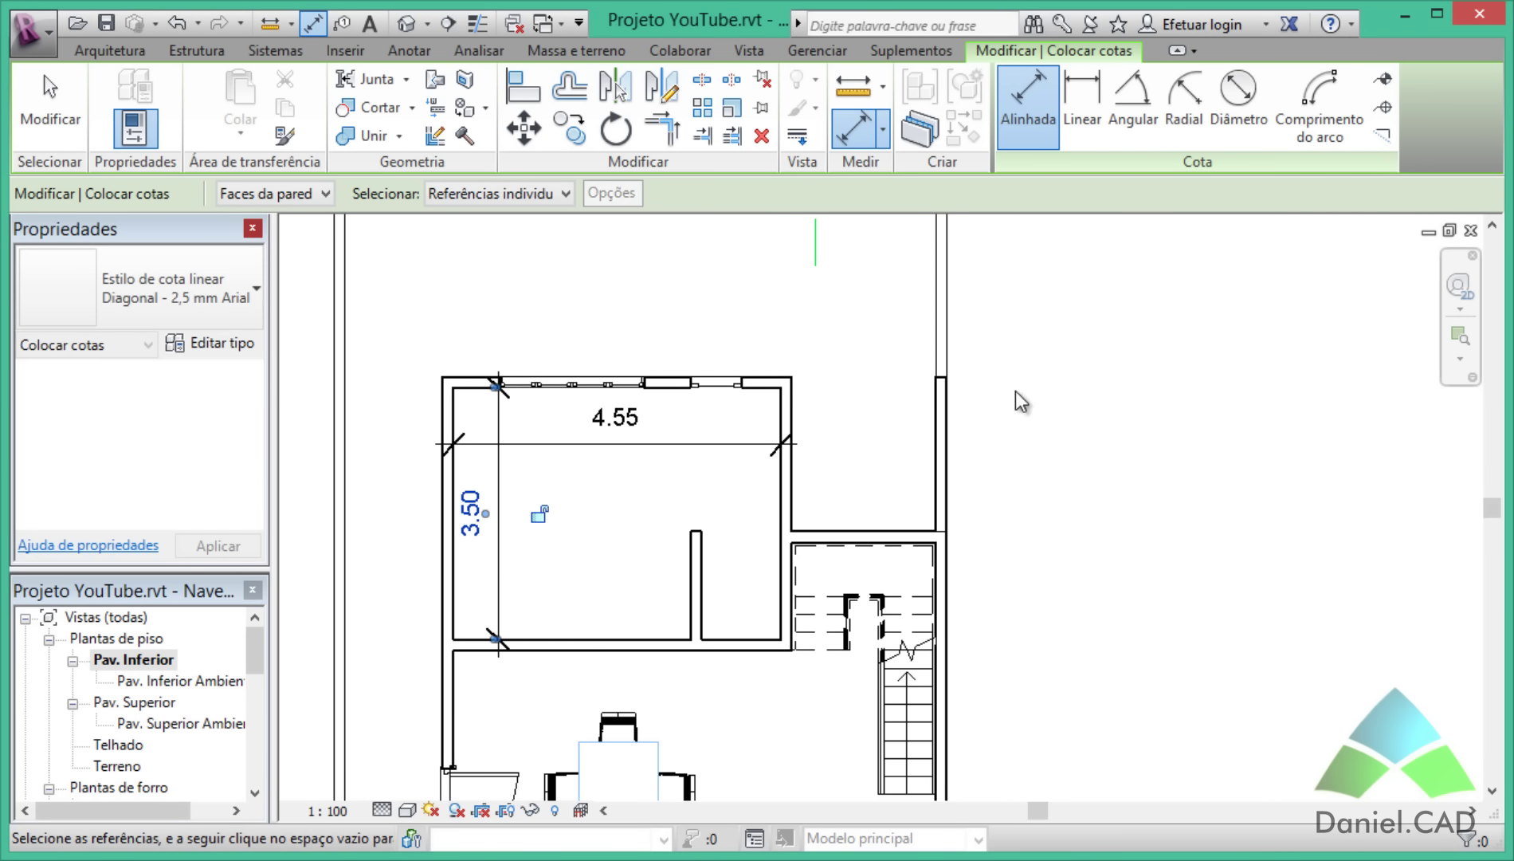
key(Escape)
key(Escape)
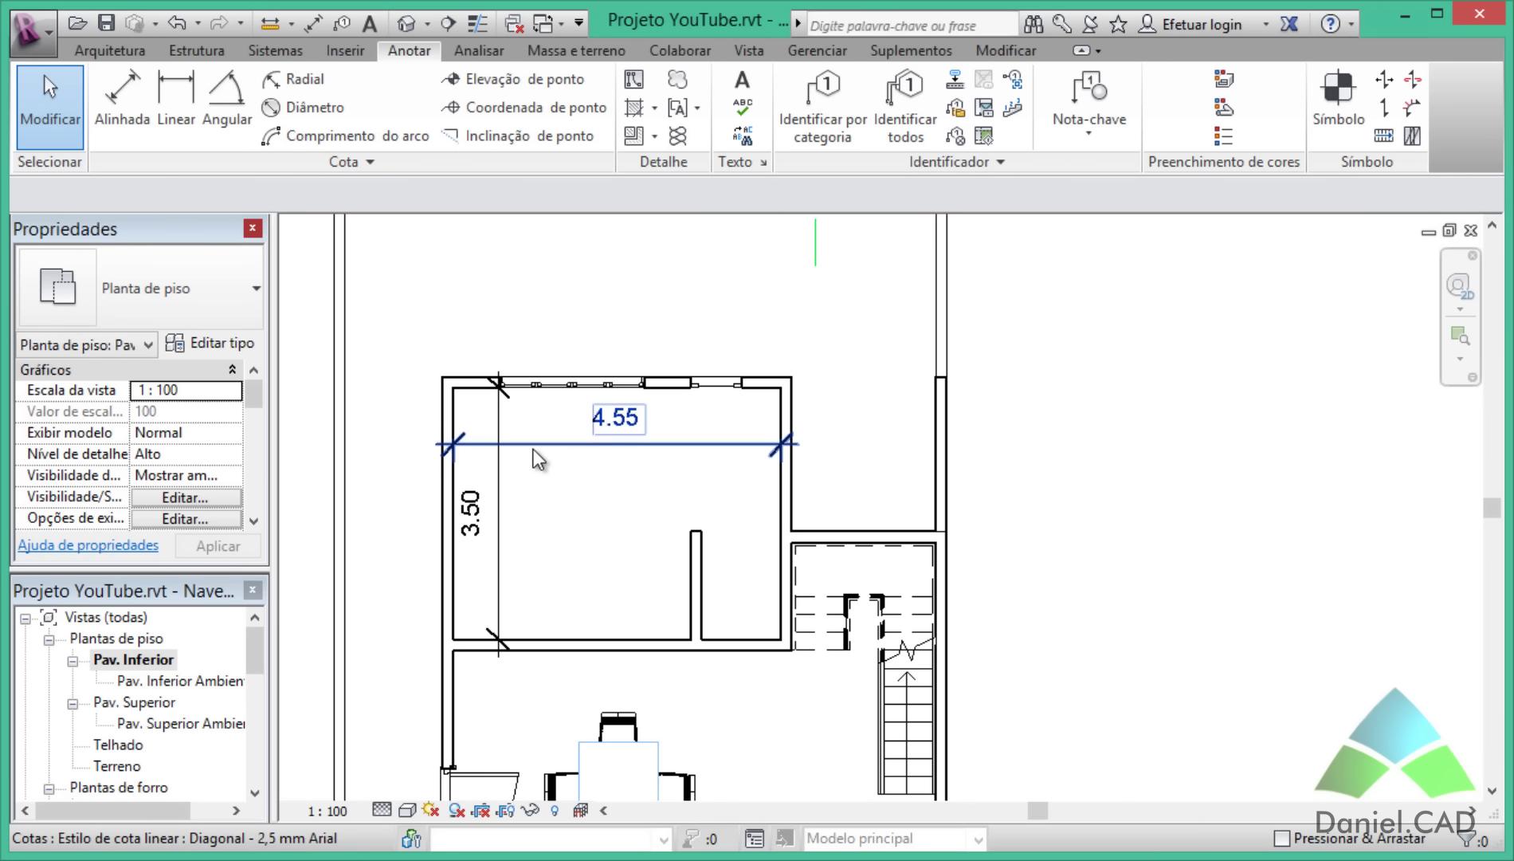
Select the rear room's width dimension and keep Diagonal - 2,5 mm Arial as its linear dimension style.
click(122, 104)
key(Escape)
click(578, 453)
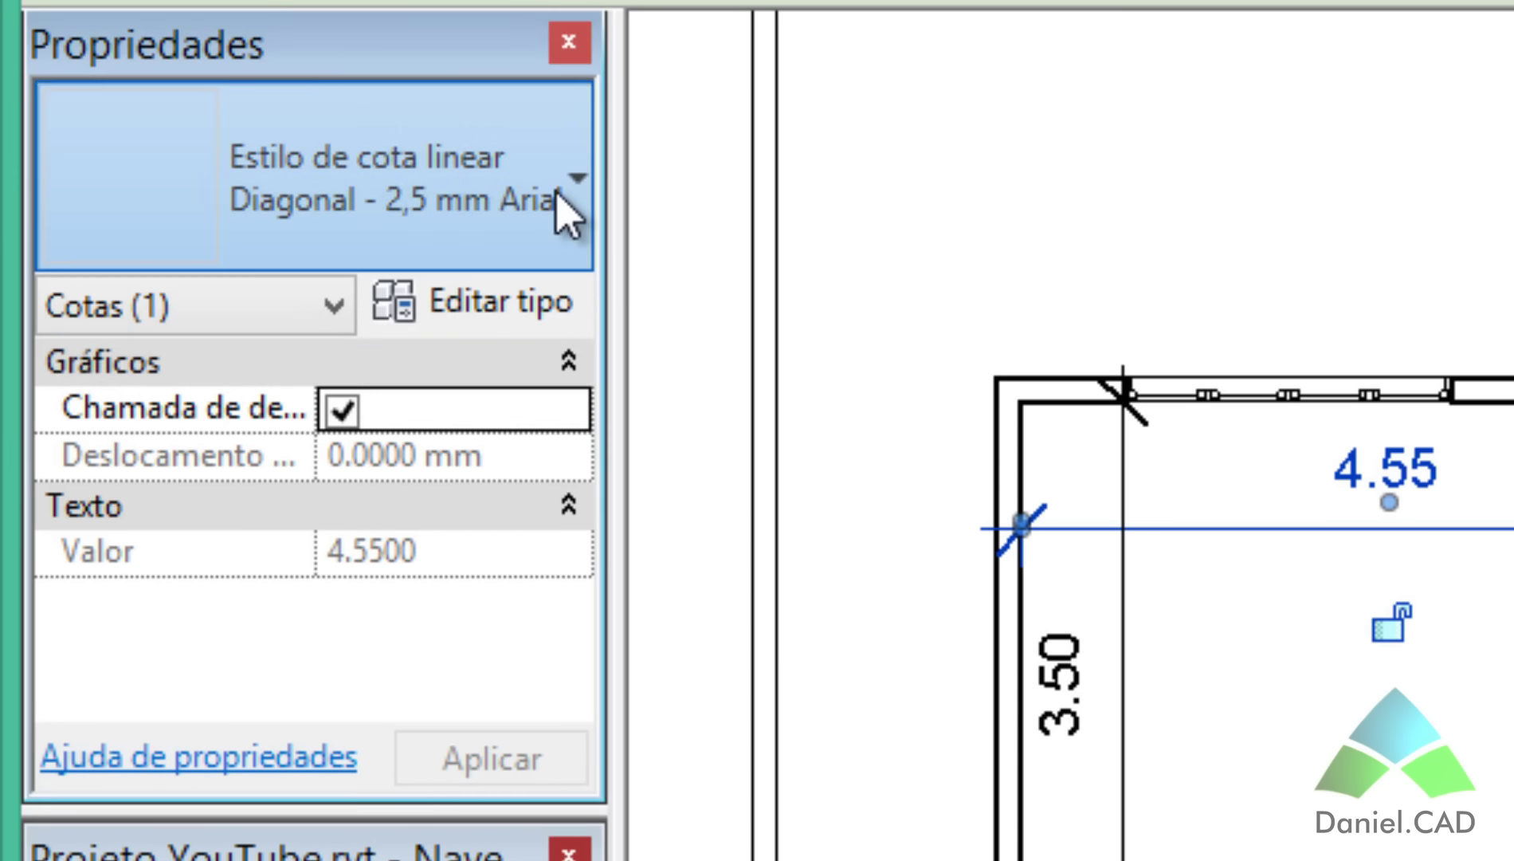
click(555, 192)
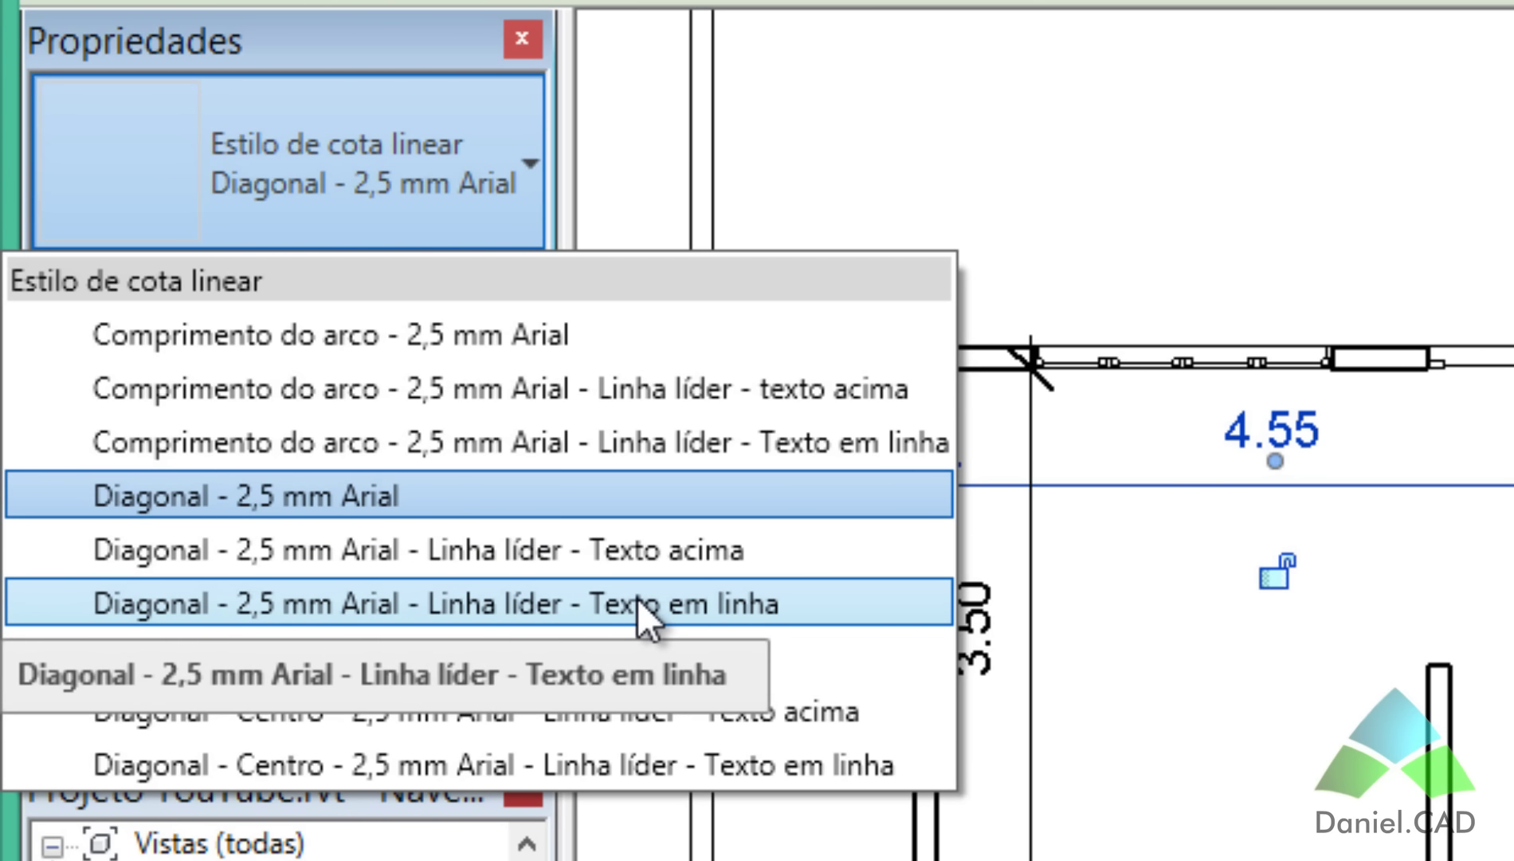
click(396, 501)
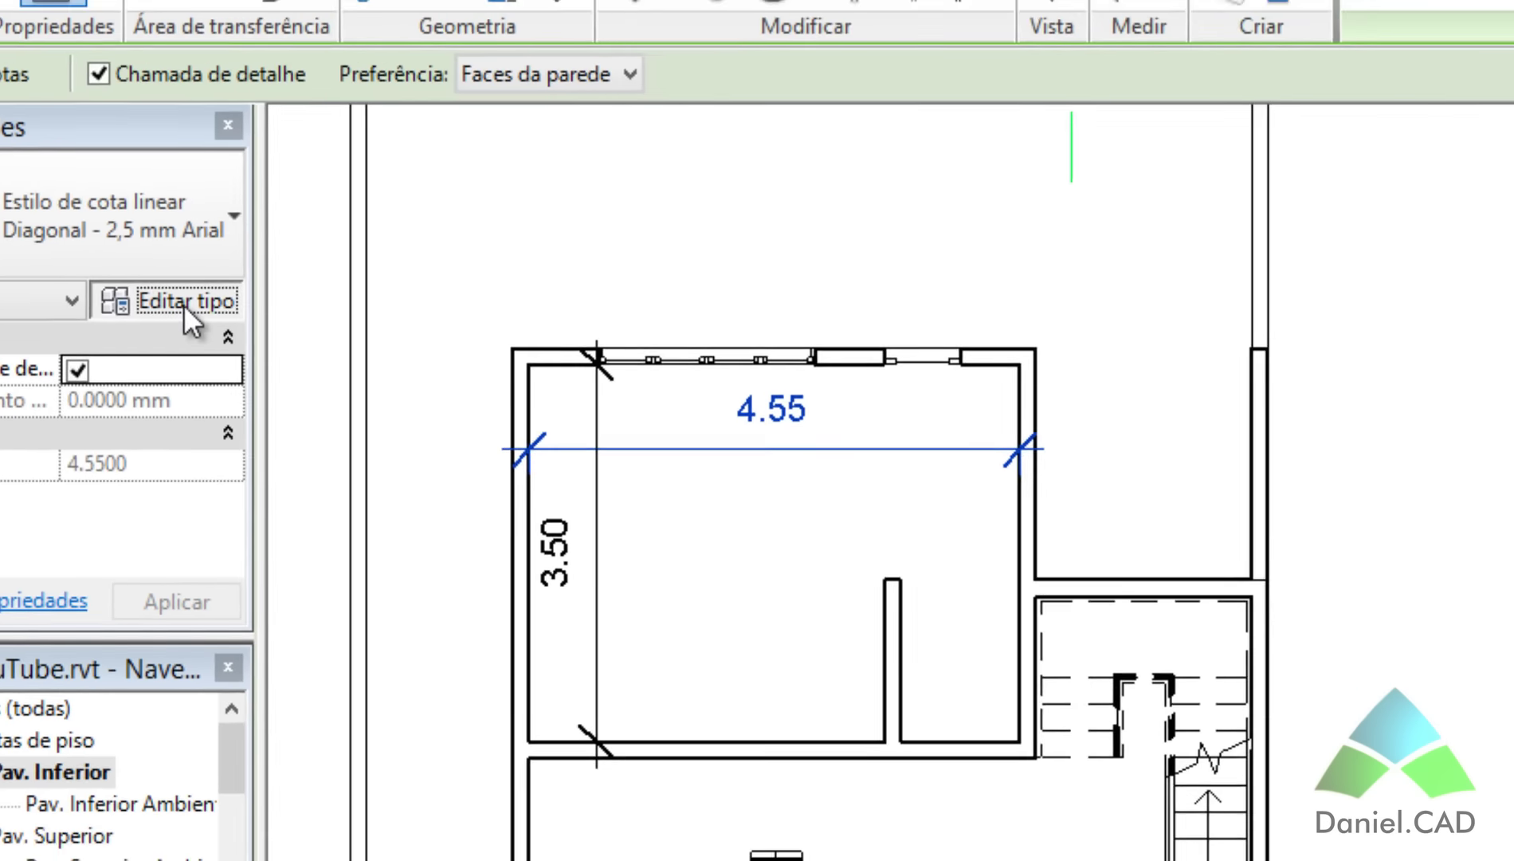
Duplicate the dimension's type, naming the copy "Cota YT -" plus the author's first name and "S/ Linha".
click(462, 288)
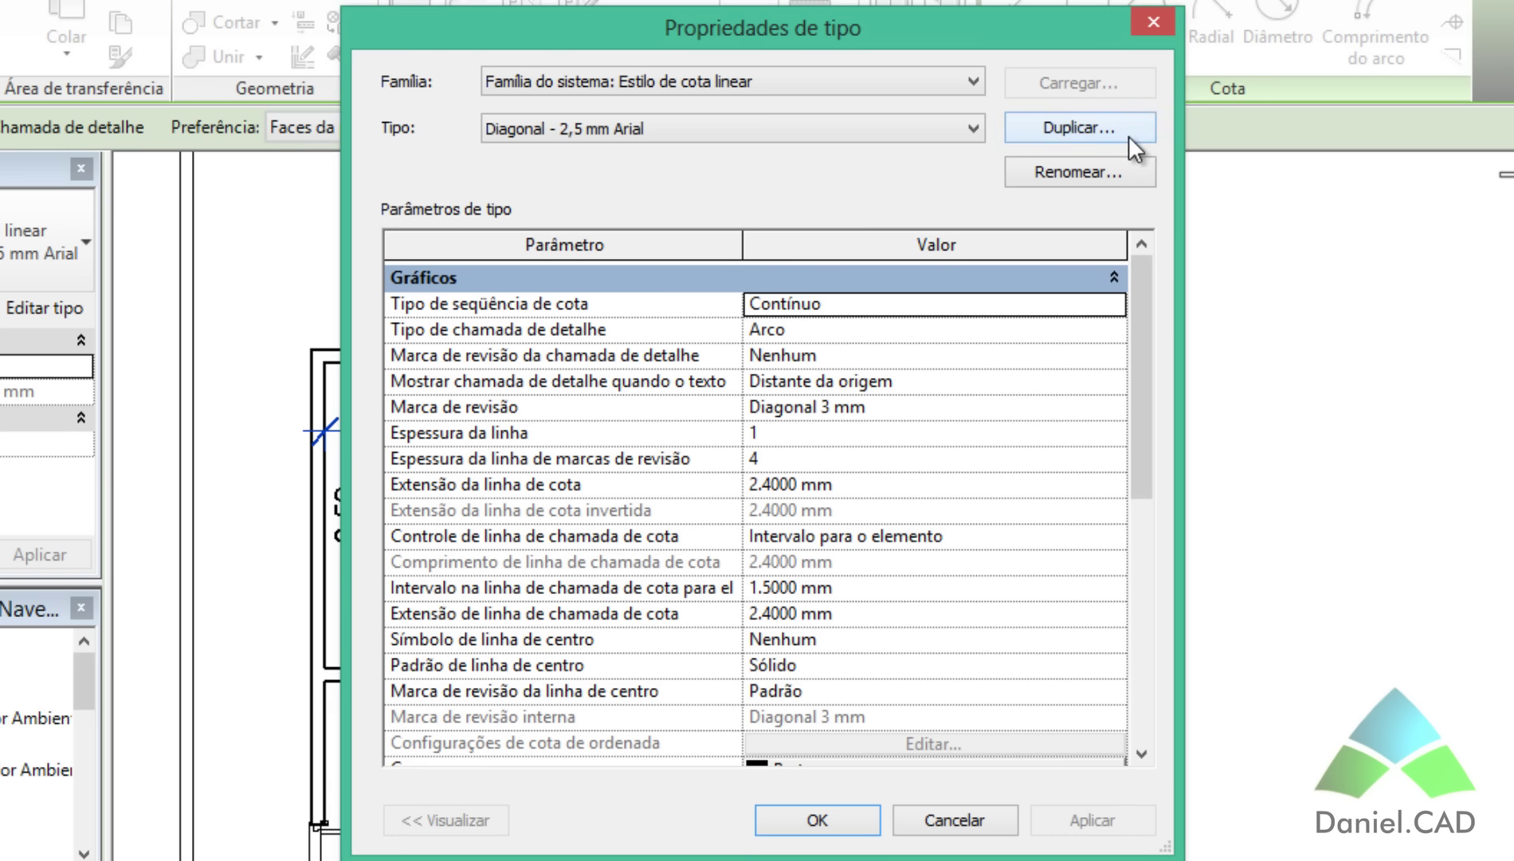
click(1078, 129)
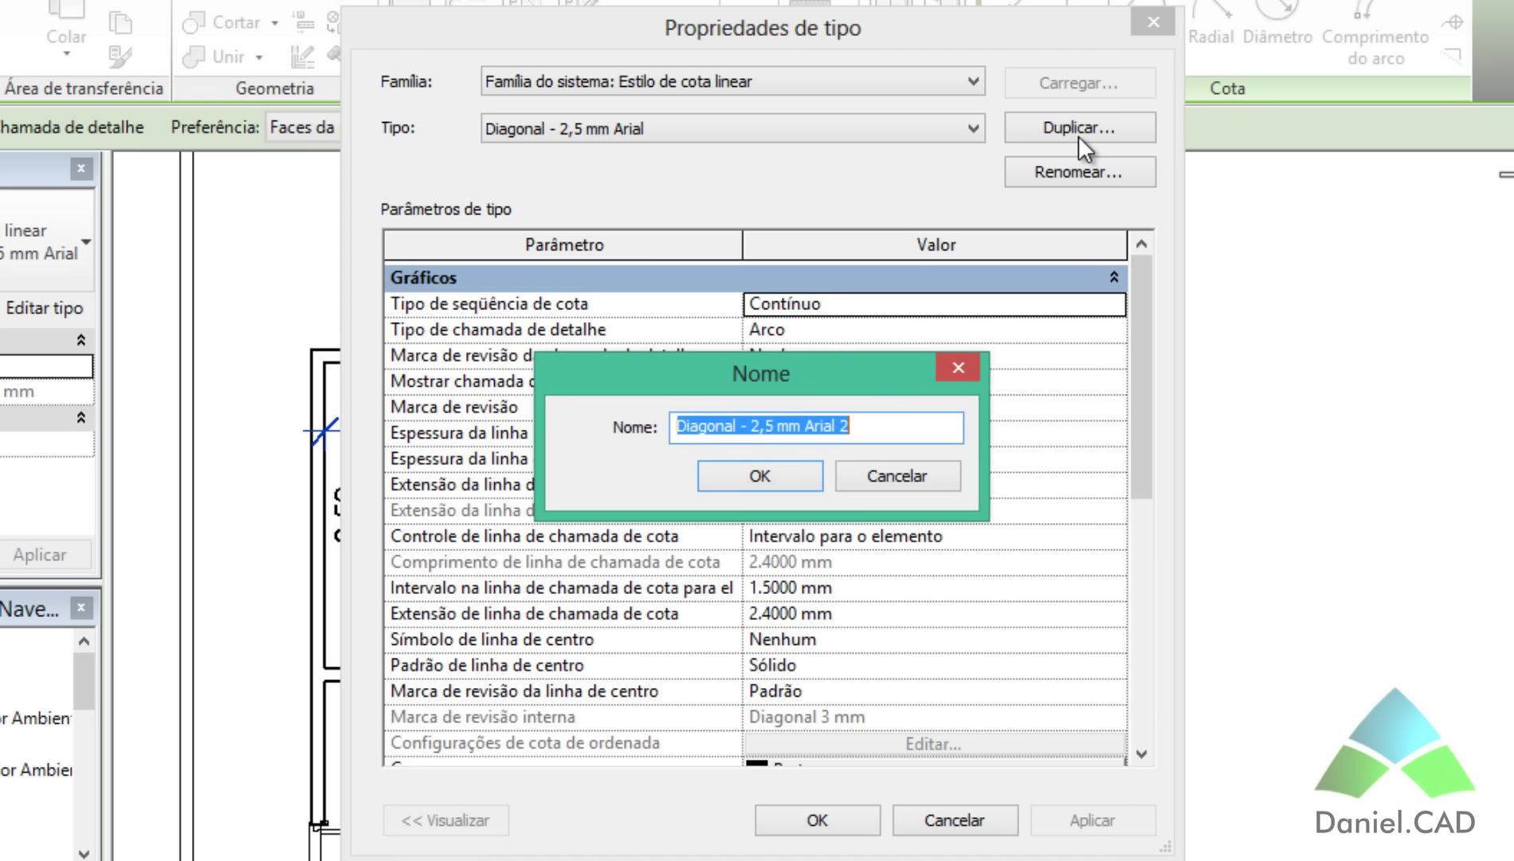
key(End)
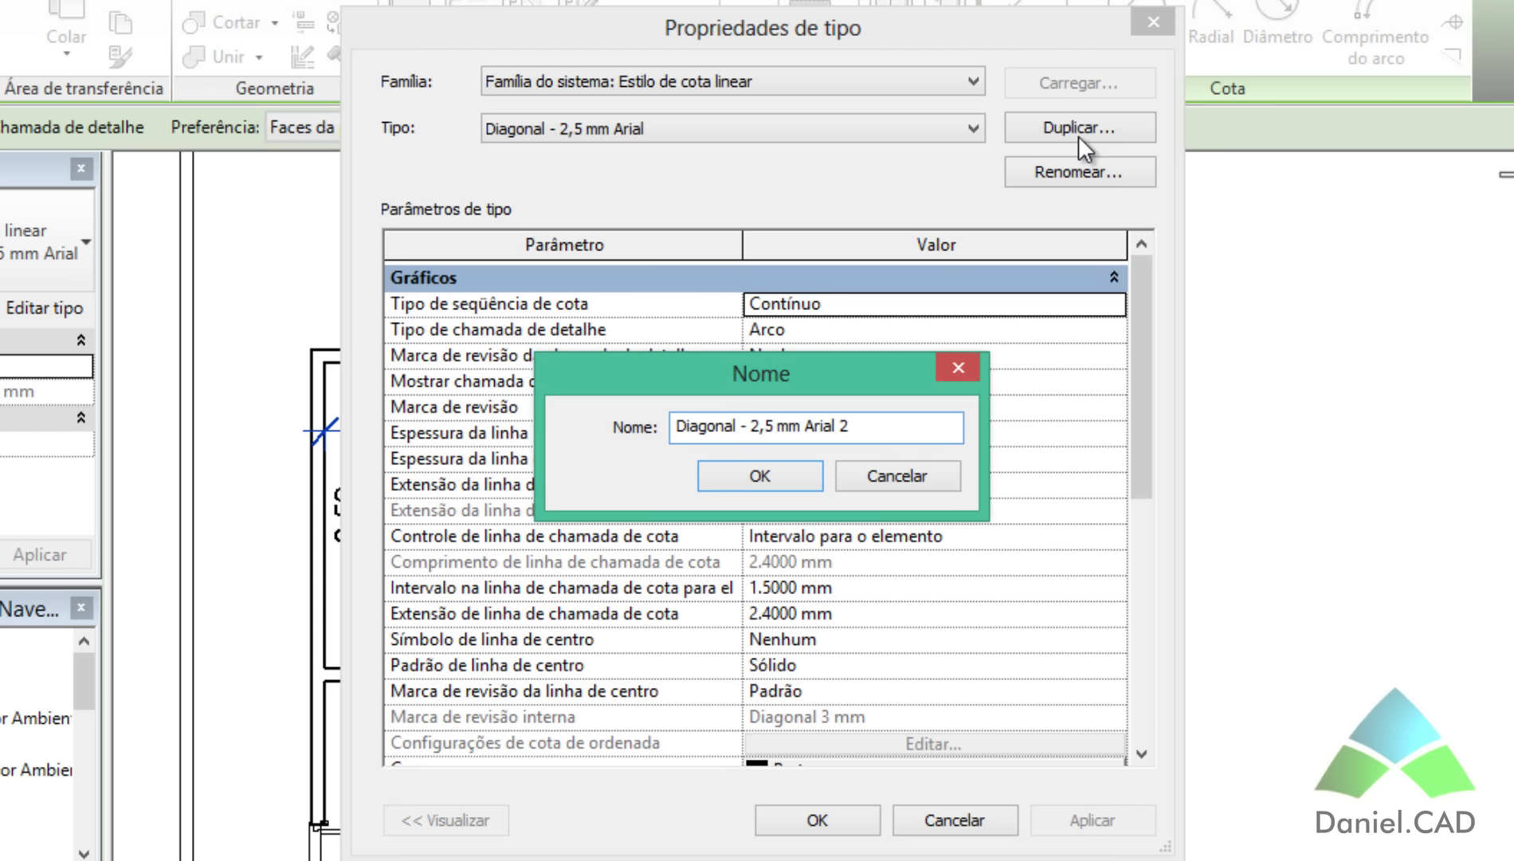
key(shift+Home)
text(Cota)
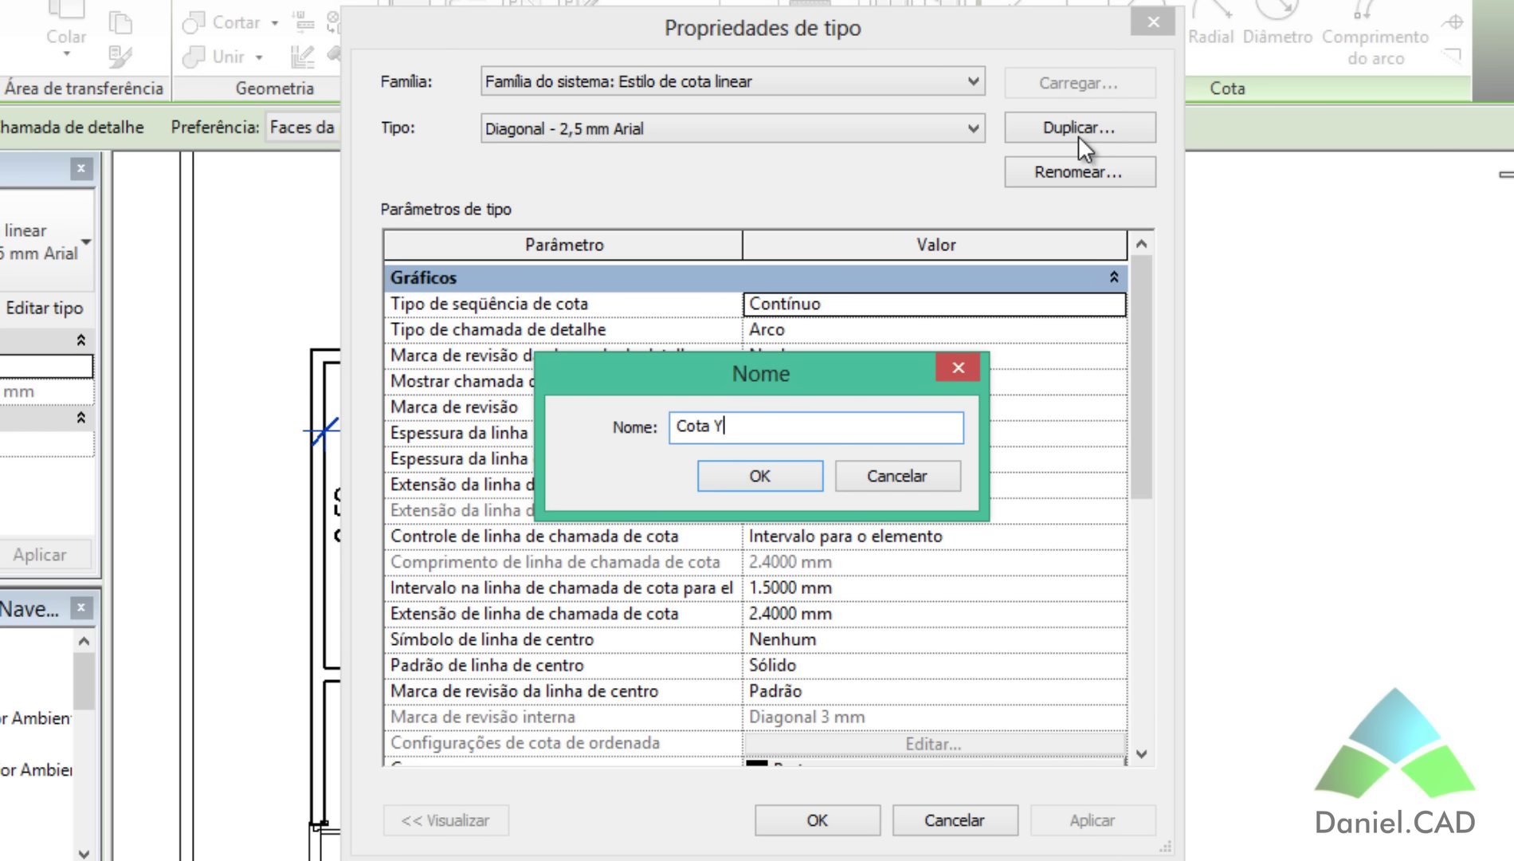
text( YT - Daniel S/ Linha)
click(777, 481)
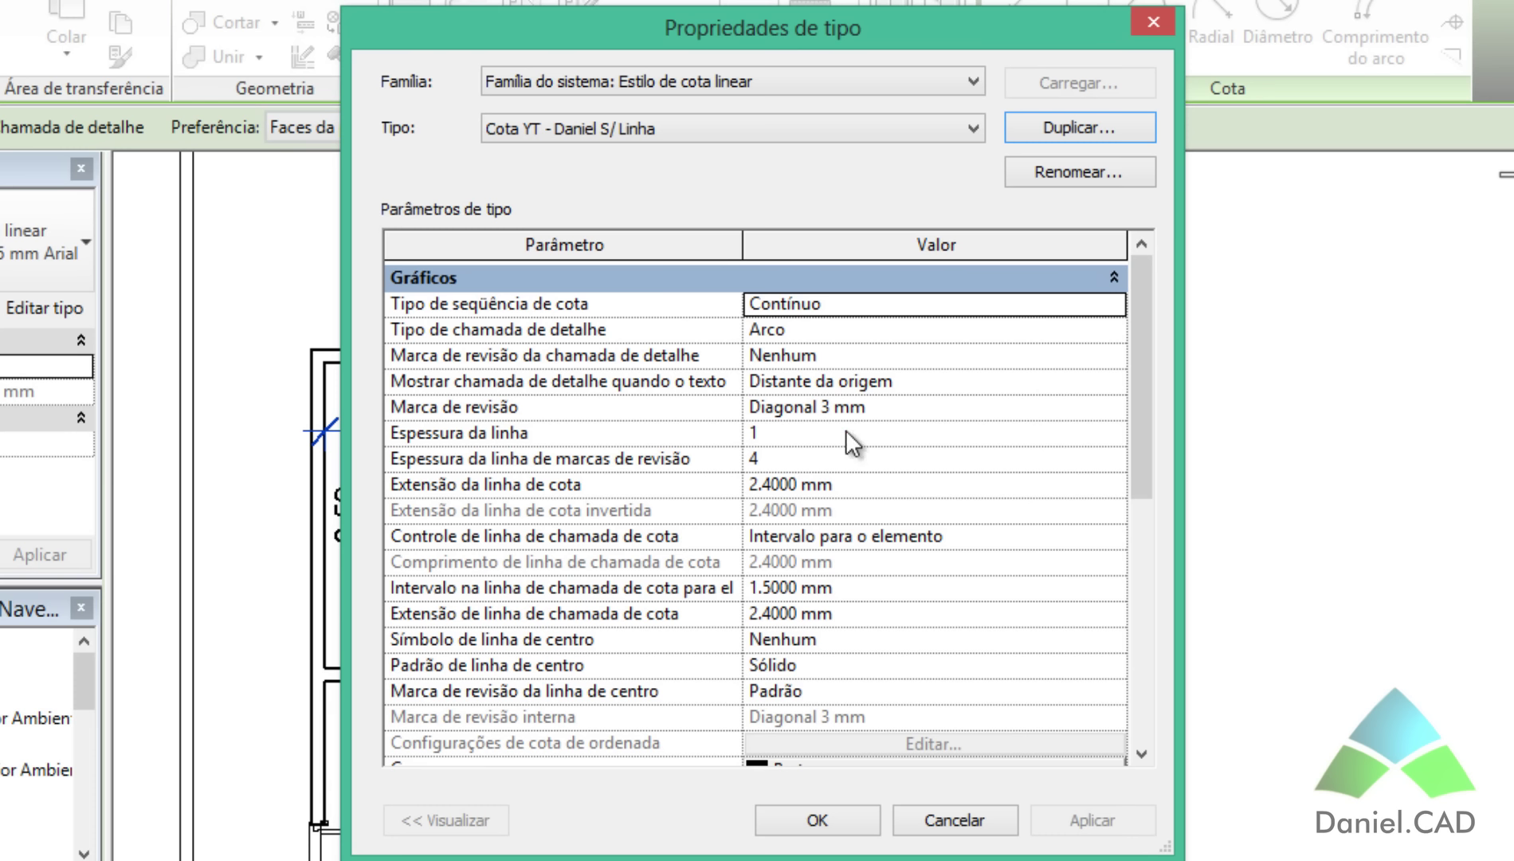
Examine the tick mark options (Marca de revisão) and the remaining graphic parameters of the duplicated type.
click(805, 406)
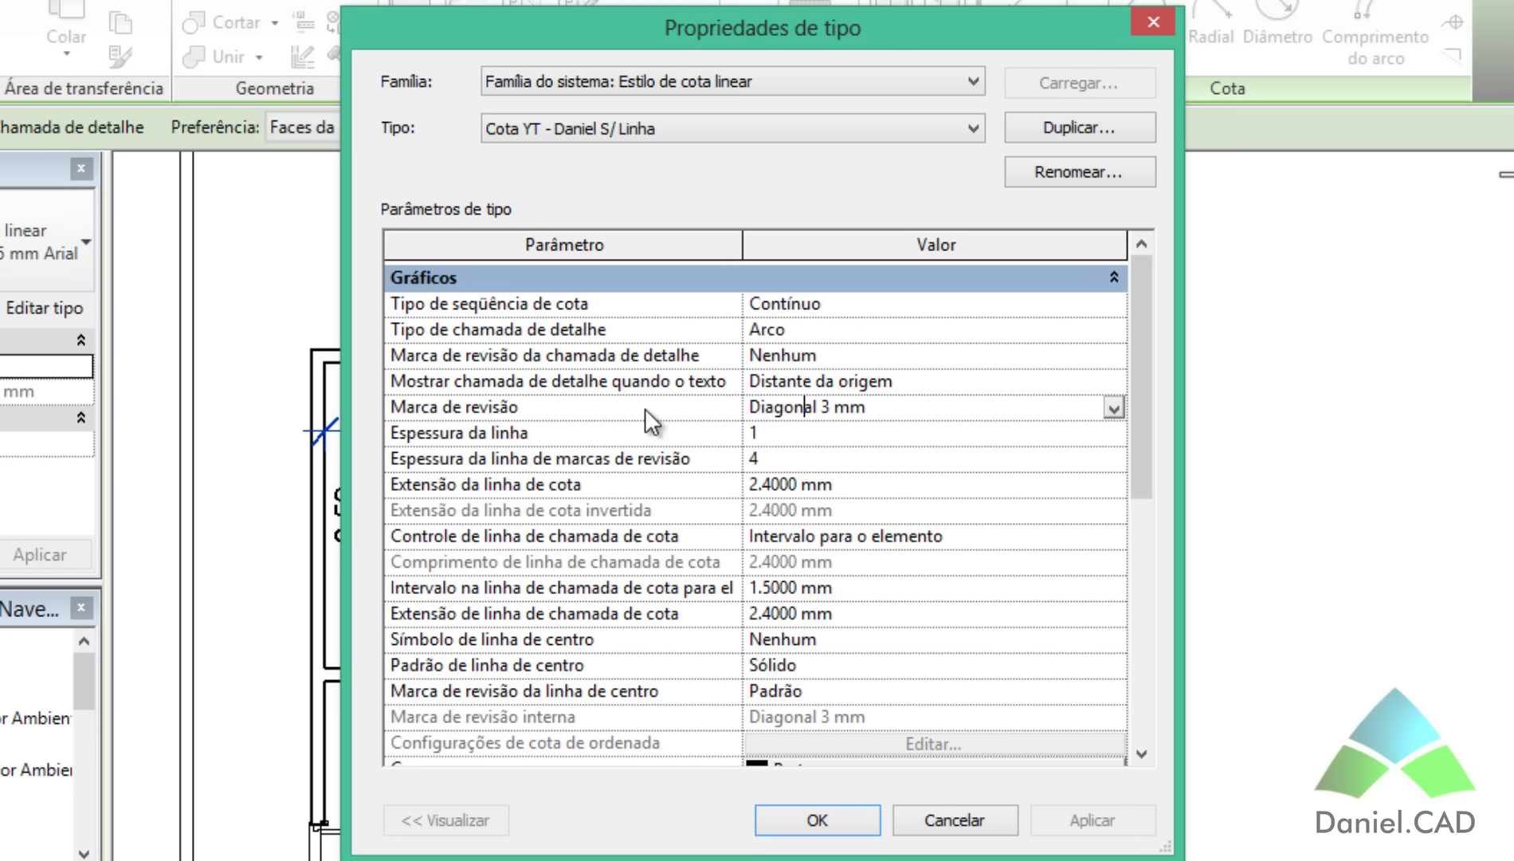
click(1119, 410)
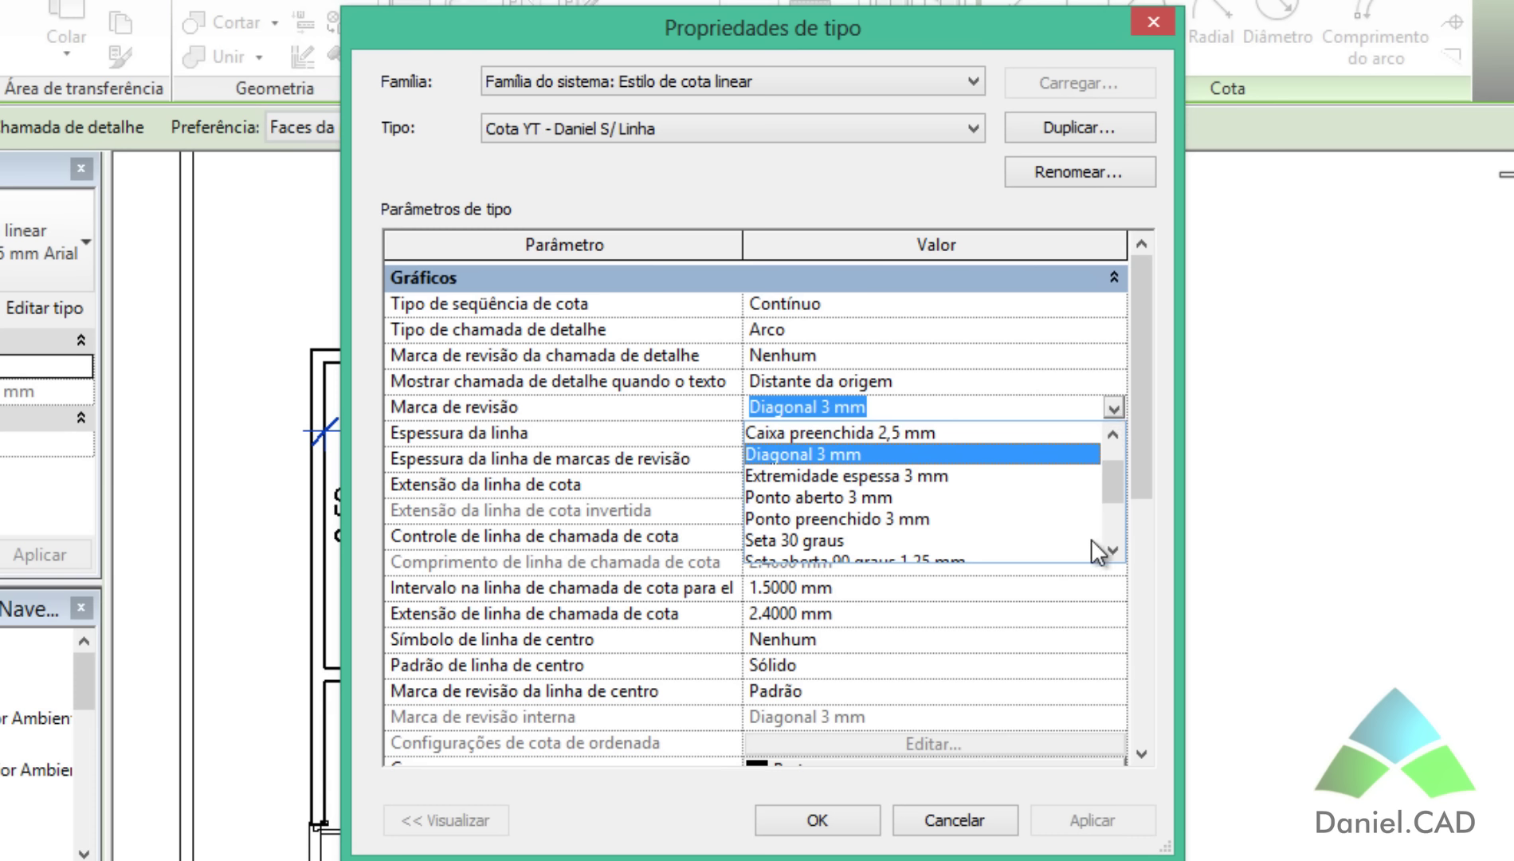
click(1114, 550)
click(1114, 405)
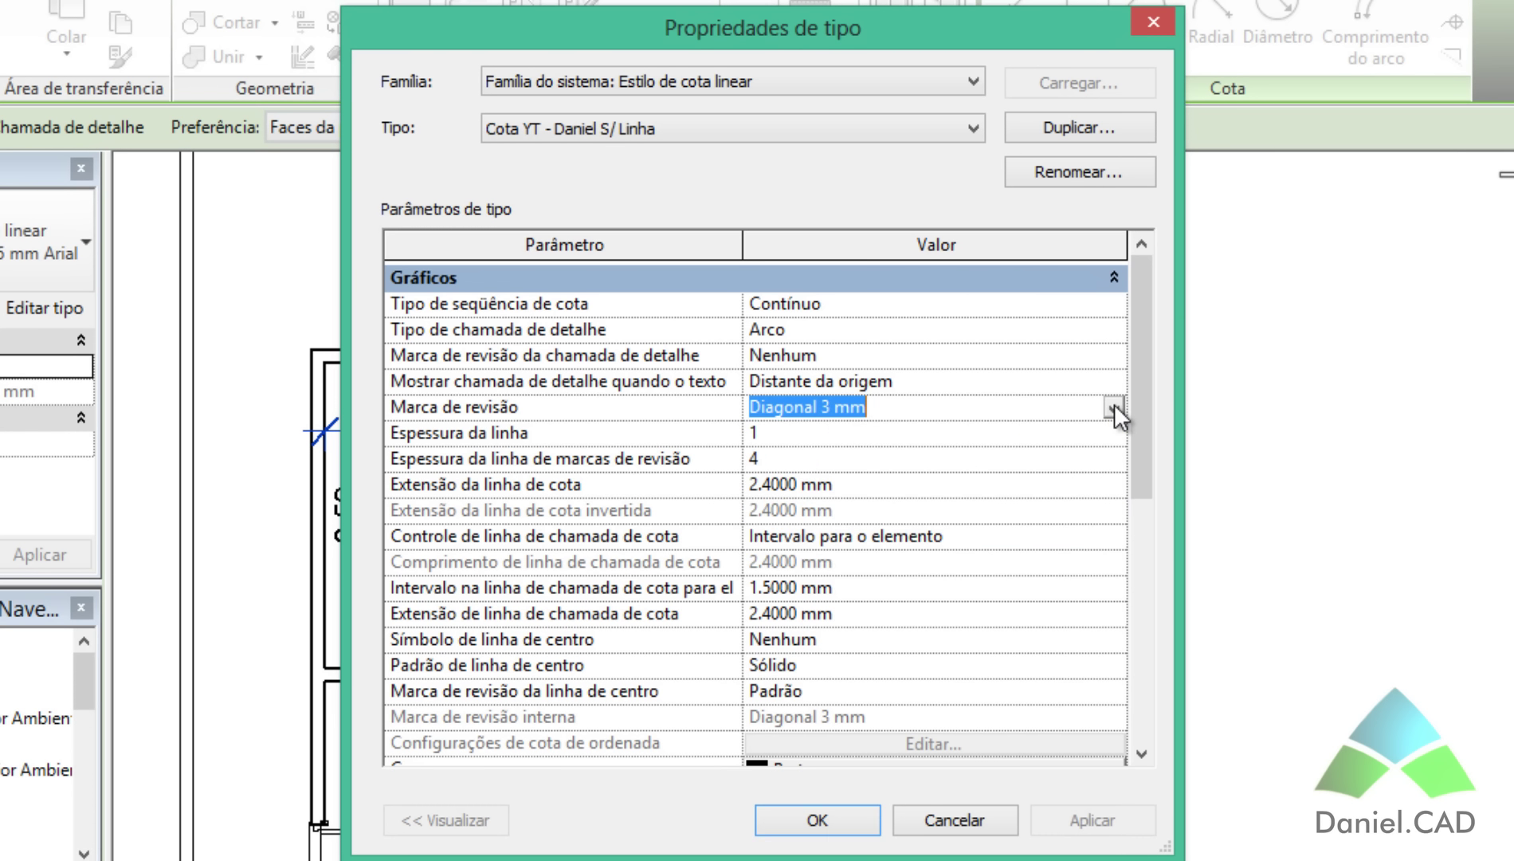
drag(1144, 373, 1145, 398)
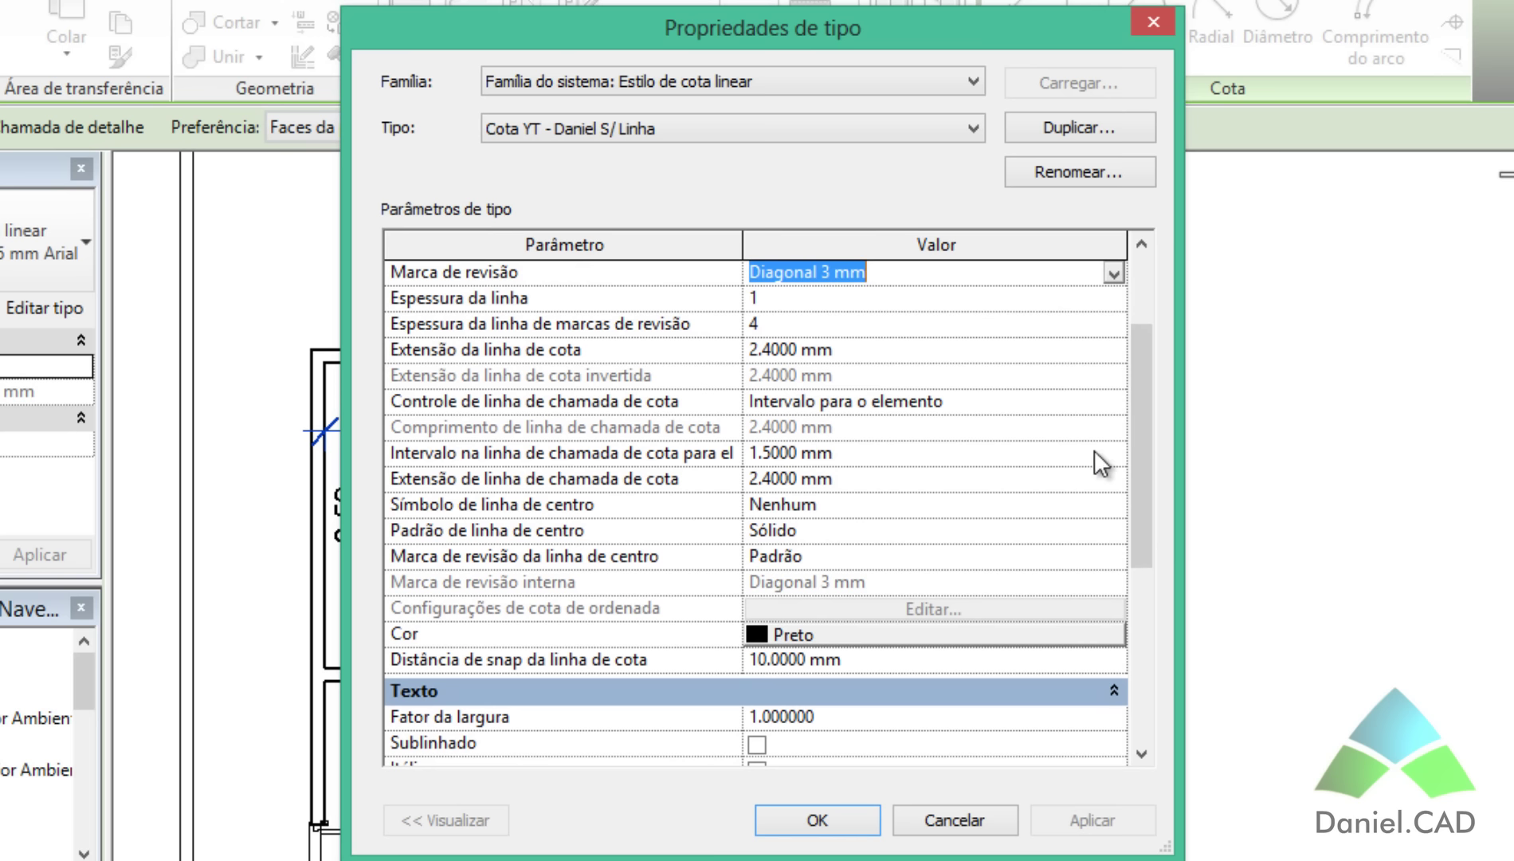
Review the remaining graphic, text and other parameters of the duplicated type, and set its colour to red (Vermelho).
scroll(1116, 446, down, 1)
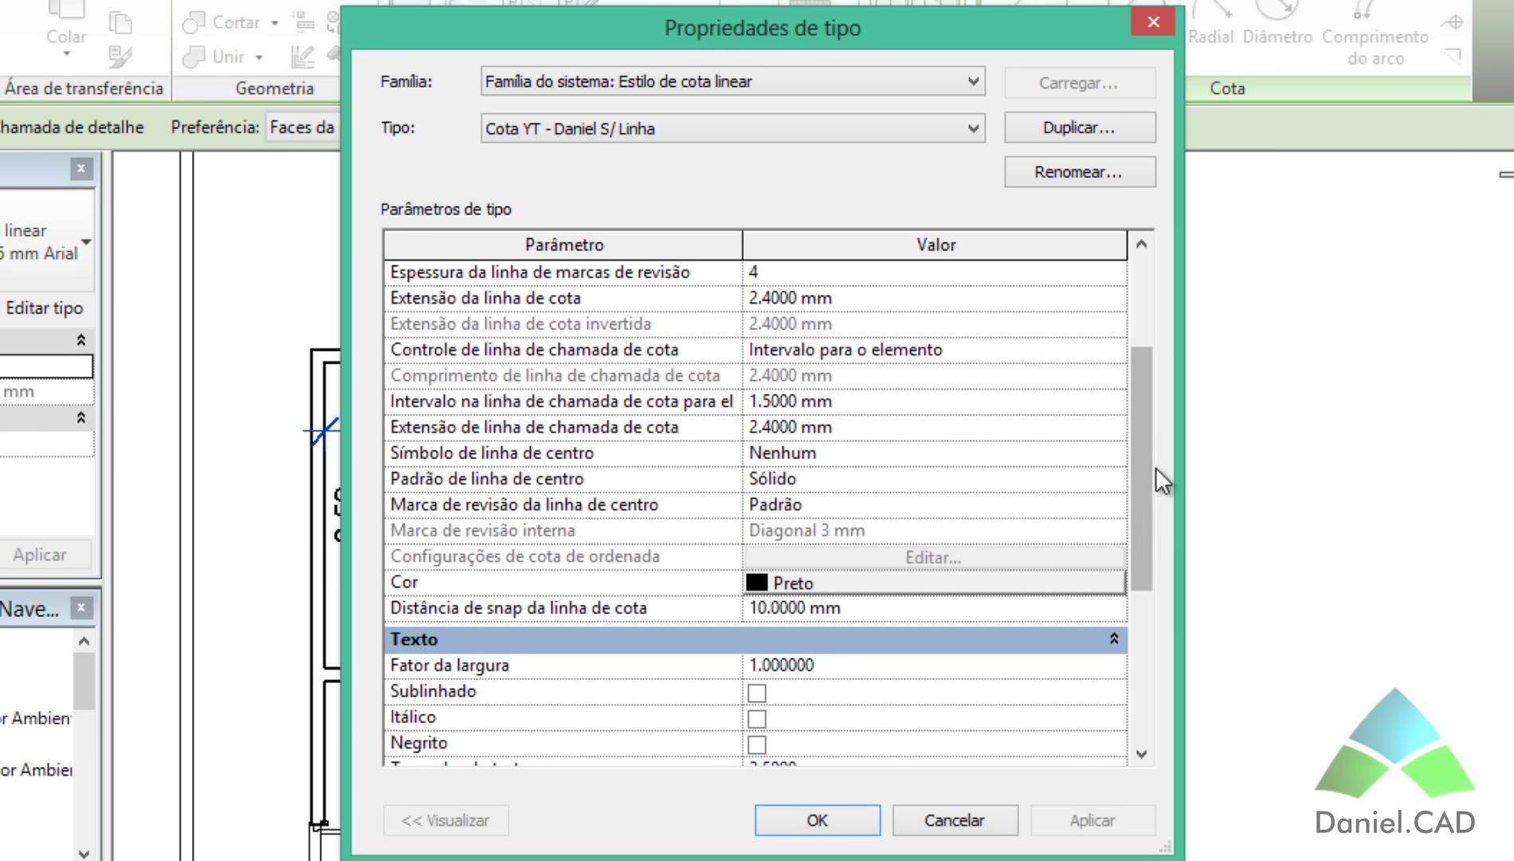
drag(1156, 467, 1142, 586)
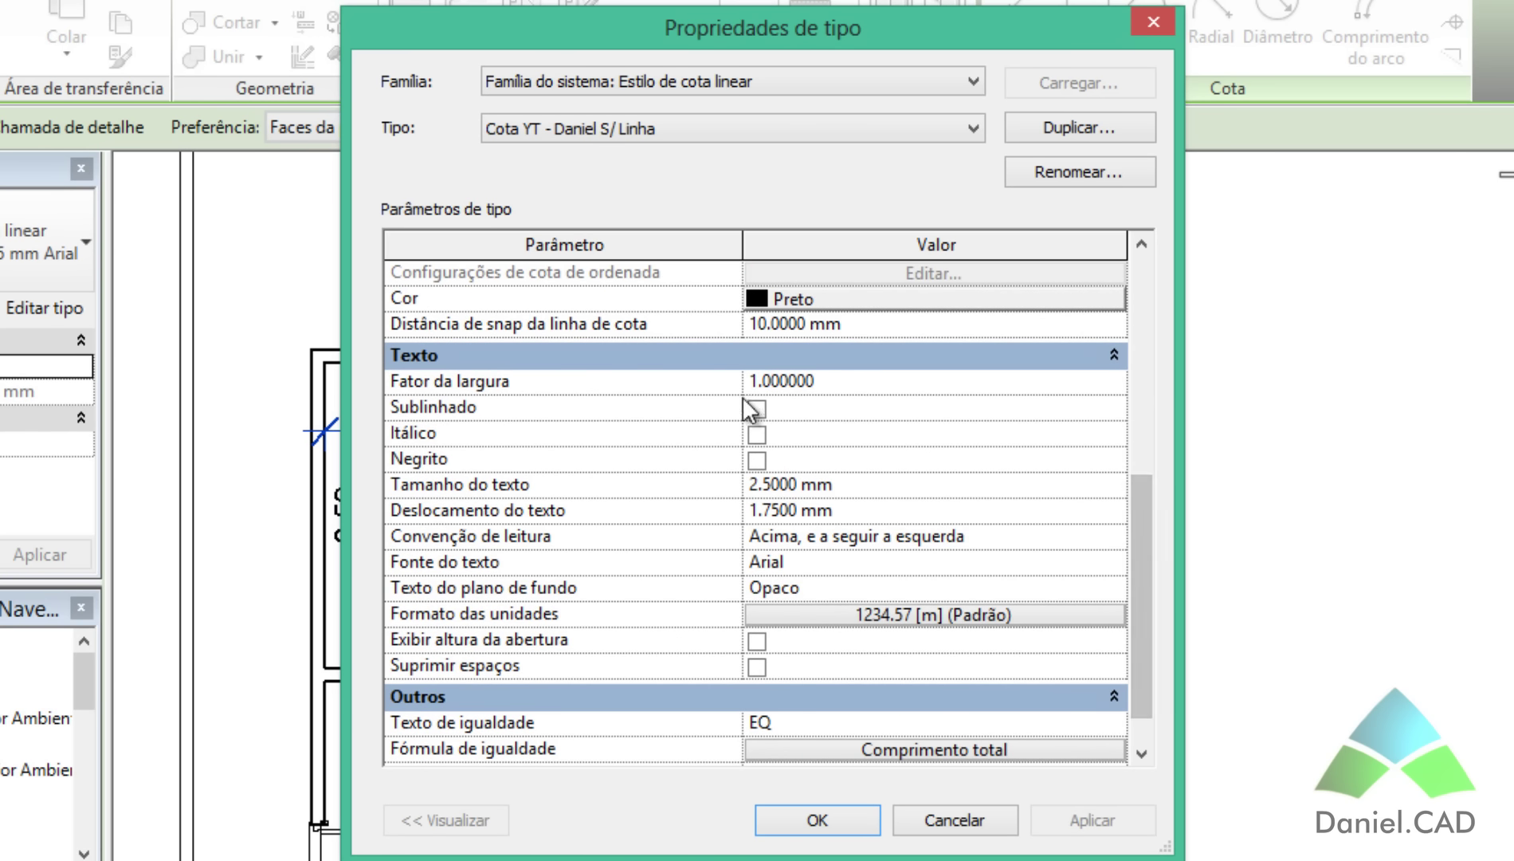
scroll(1140, 602, down, 1)
drag(1137, 586, 1133, 647)
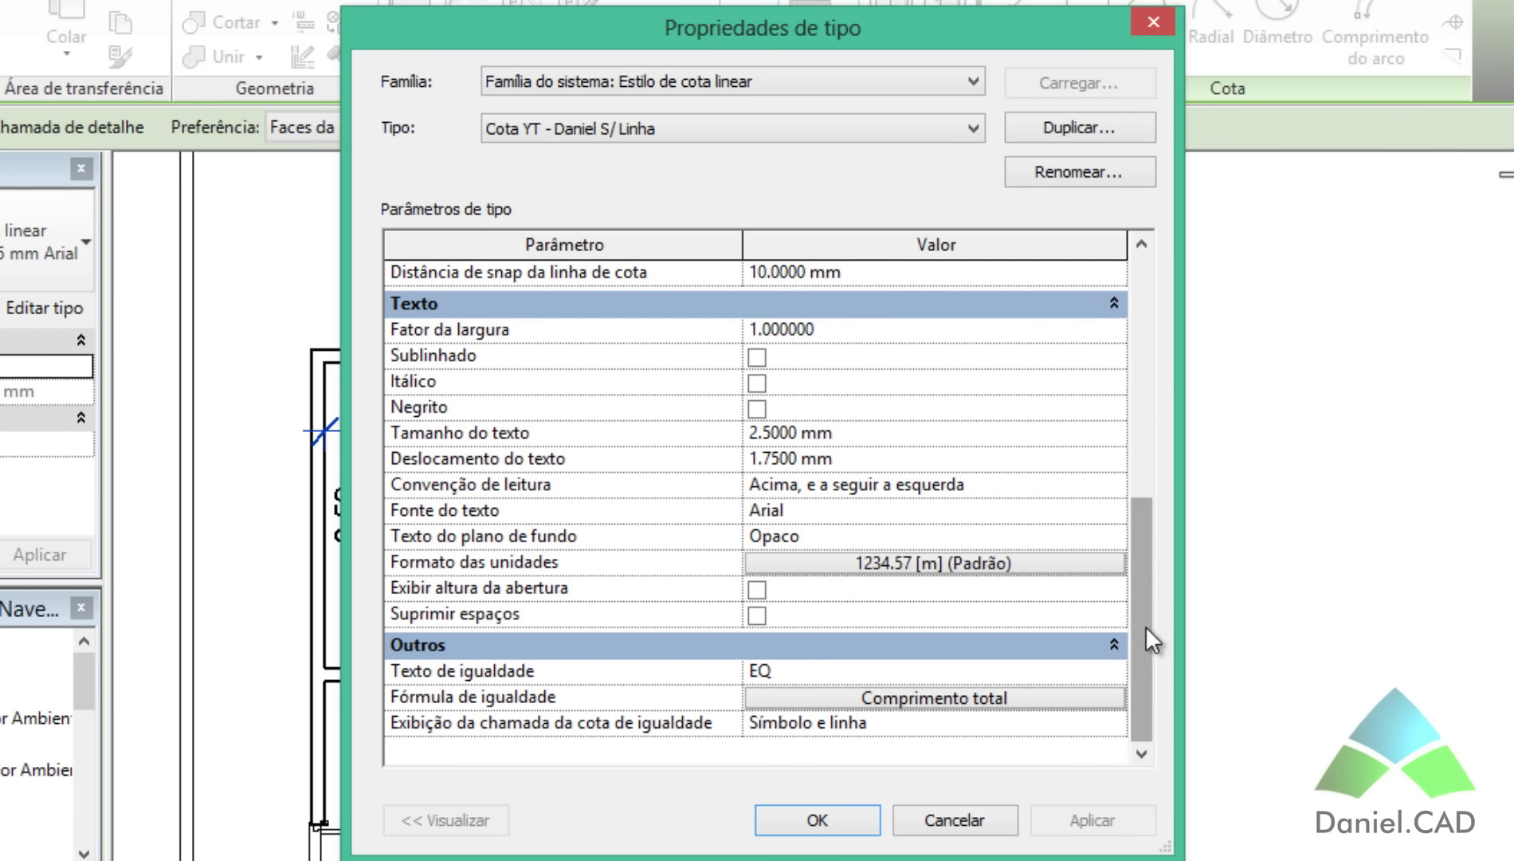
drag(1147, 623, 1156, 516)
click(969, 480)
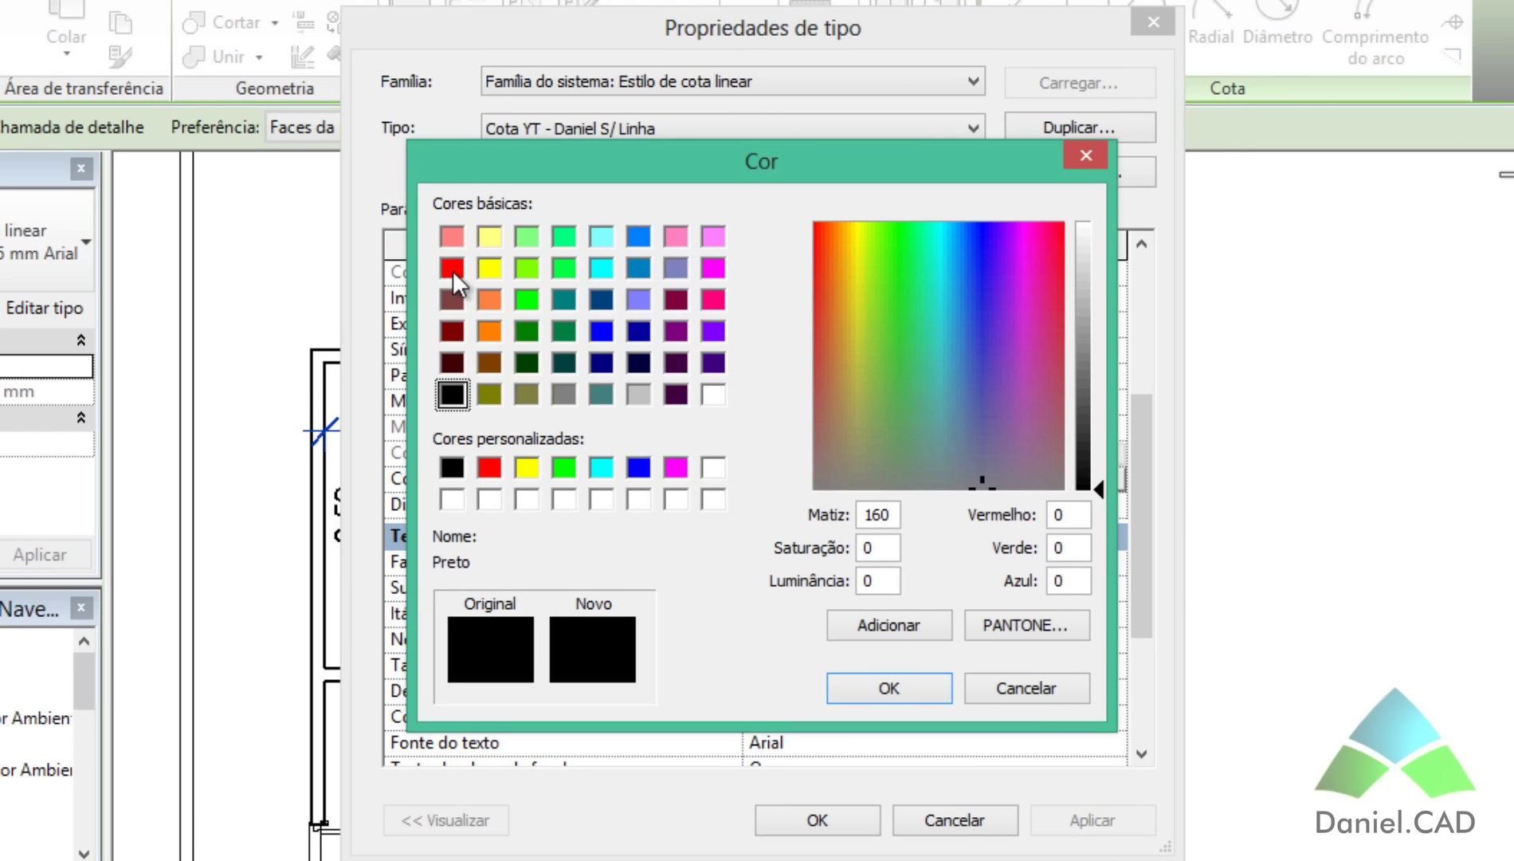
click(453, 269)
click(868, 682)
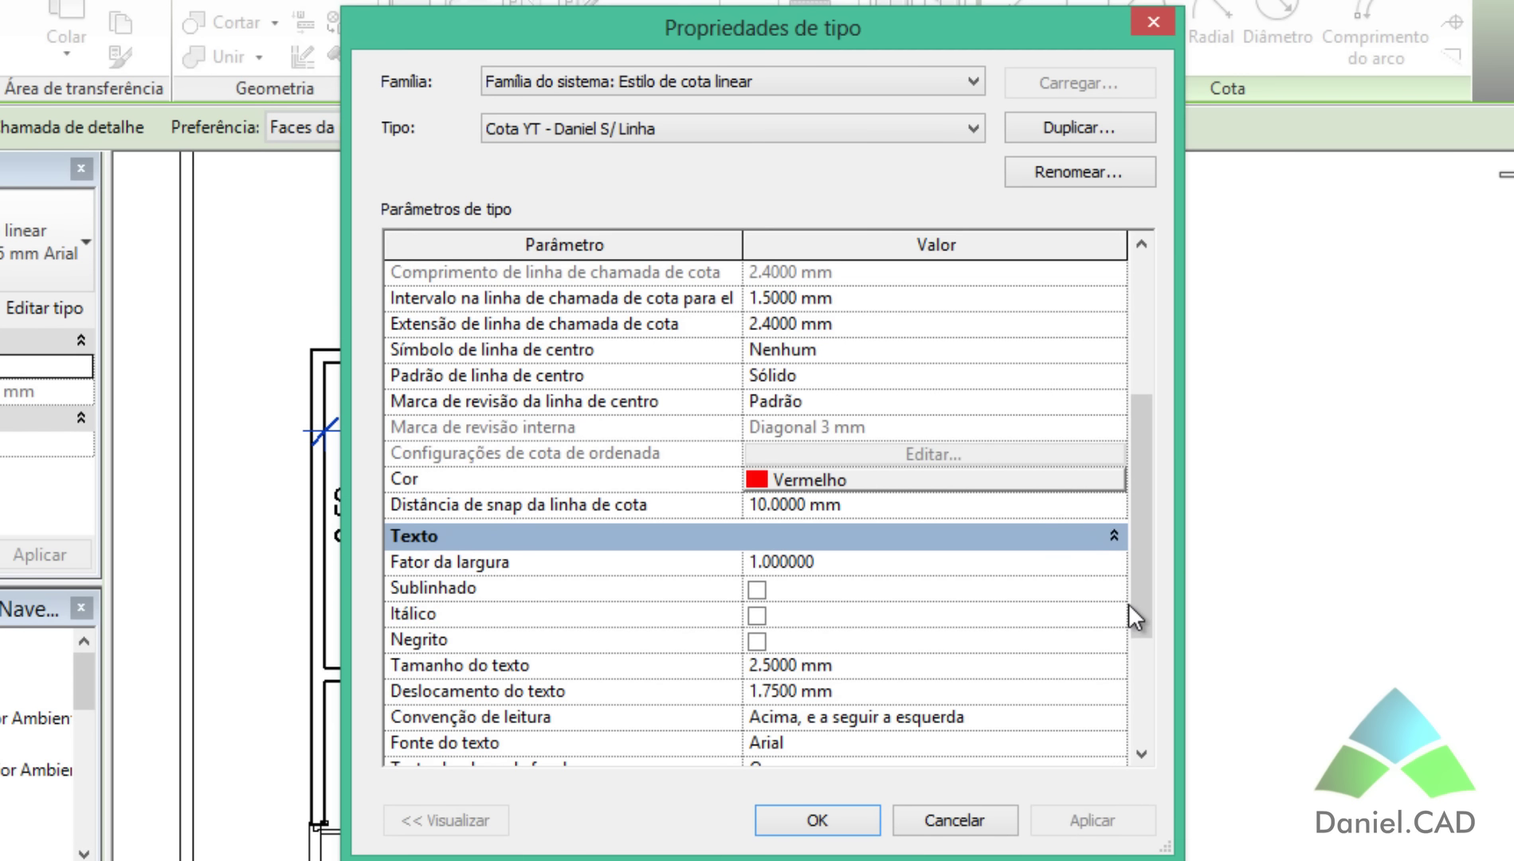
Set the duplicated type's text font to Times New Roman, accept the type properties and deselect the dimension.
drag(1139, 591, 1048, 632)
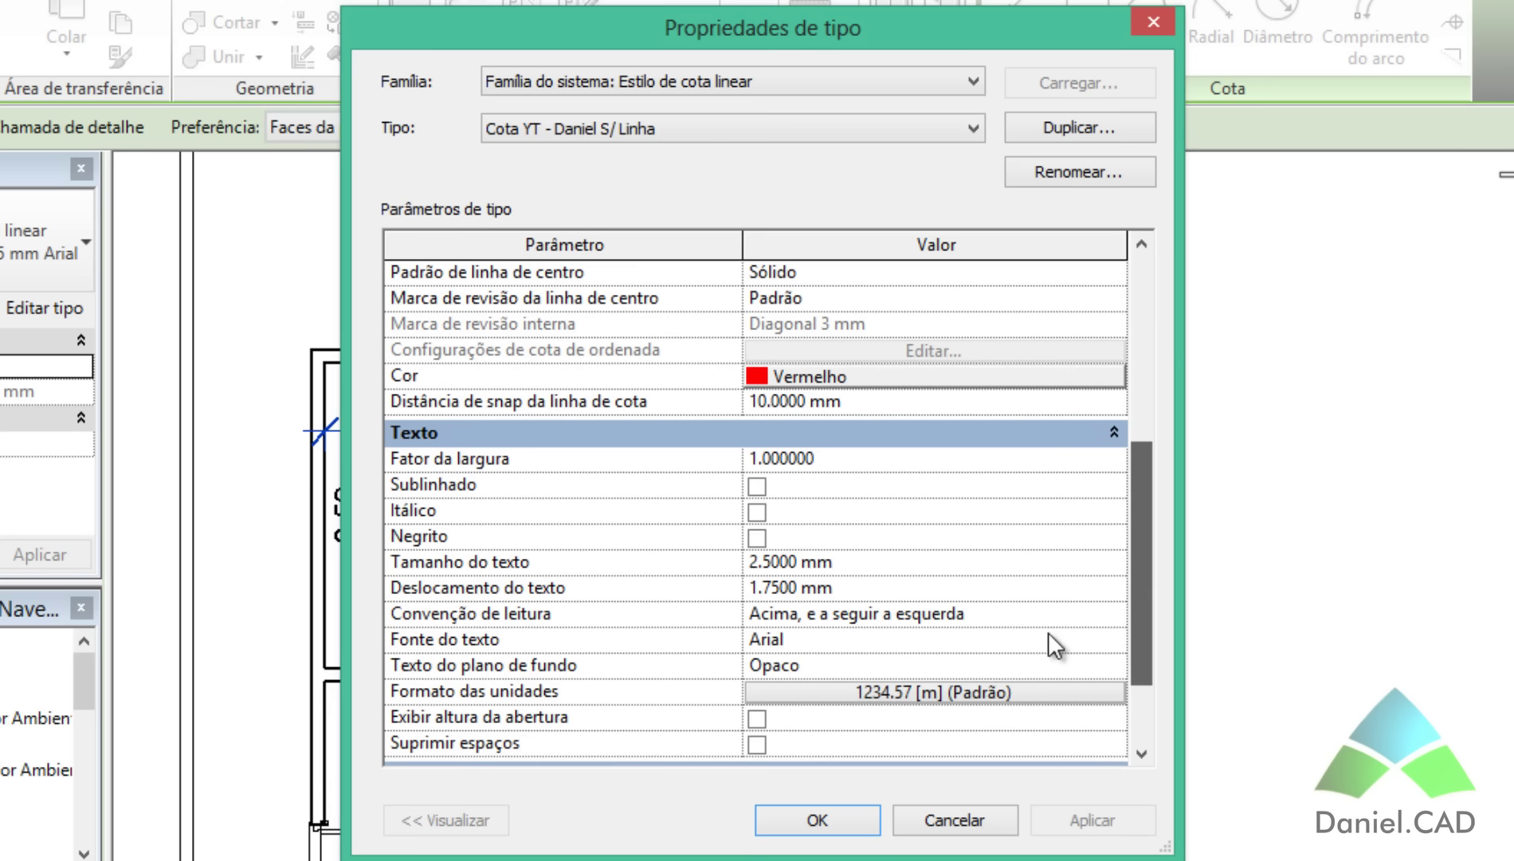
click(841, 637)
click(1114, 641)
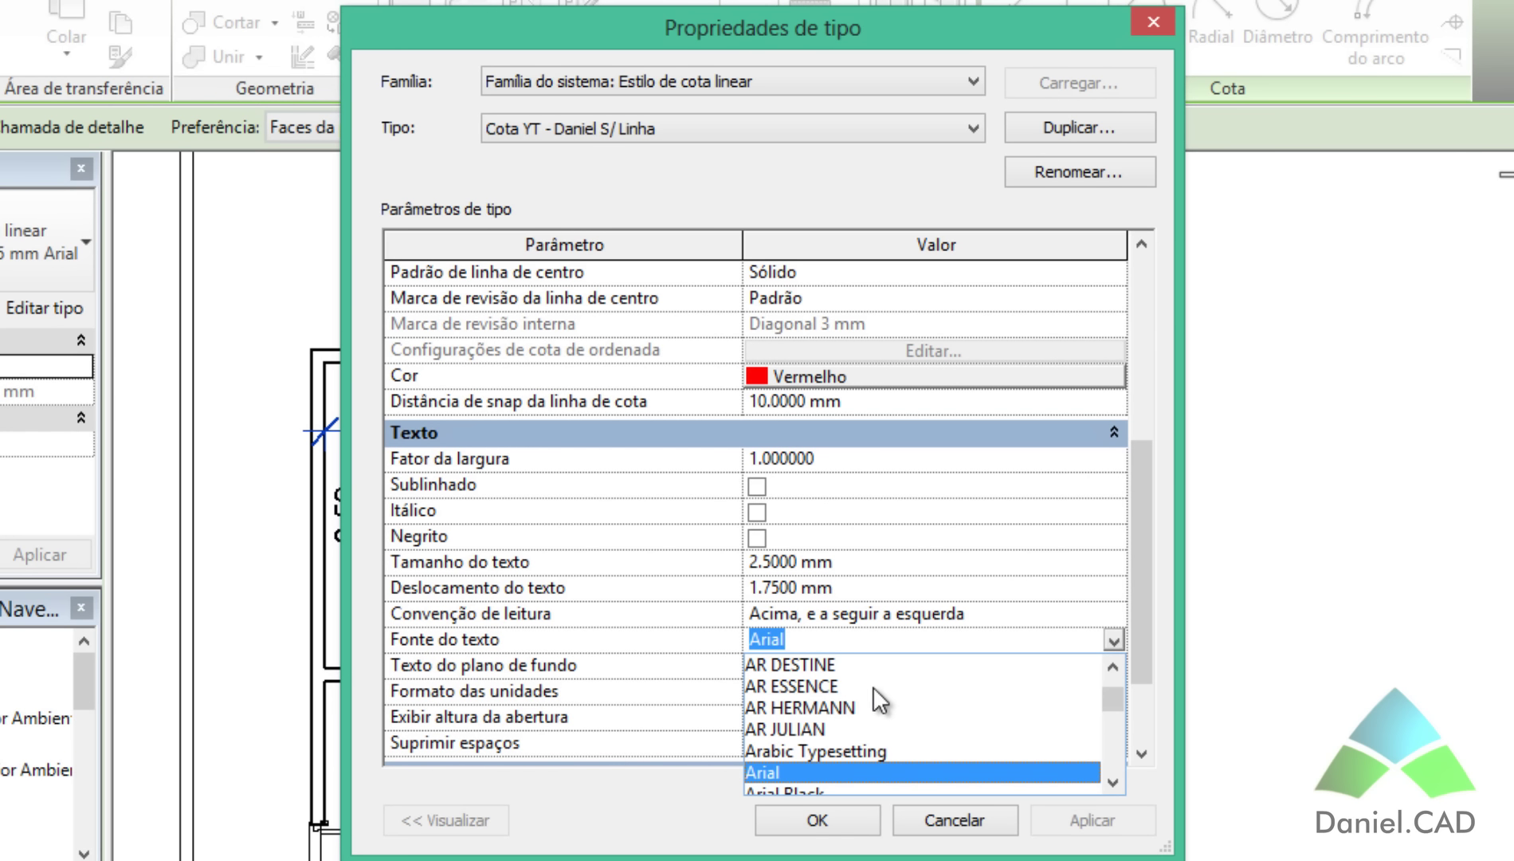
key(t)
scroll(873, 688, down, 3)
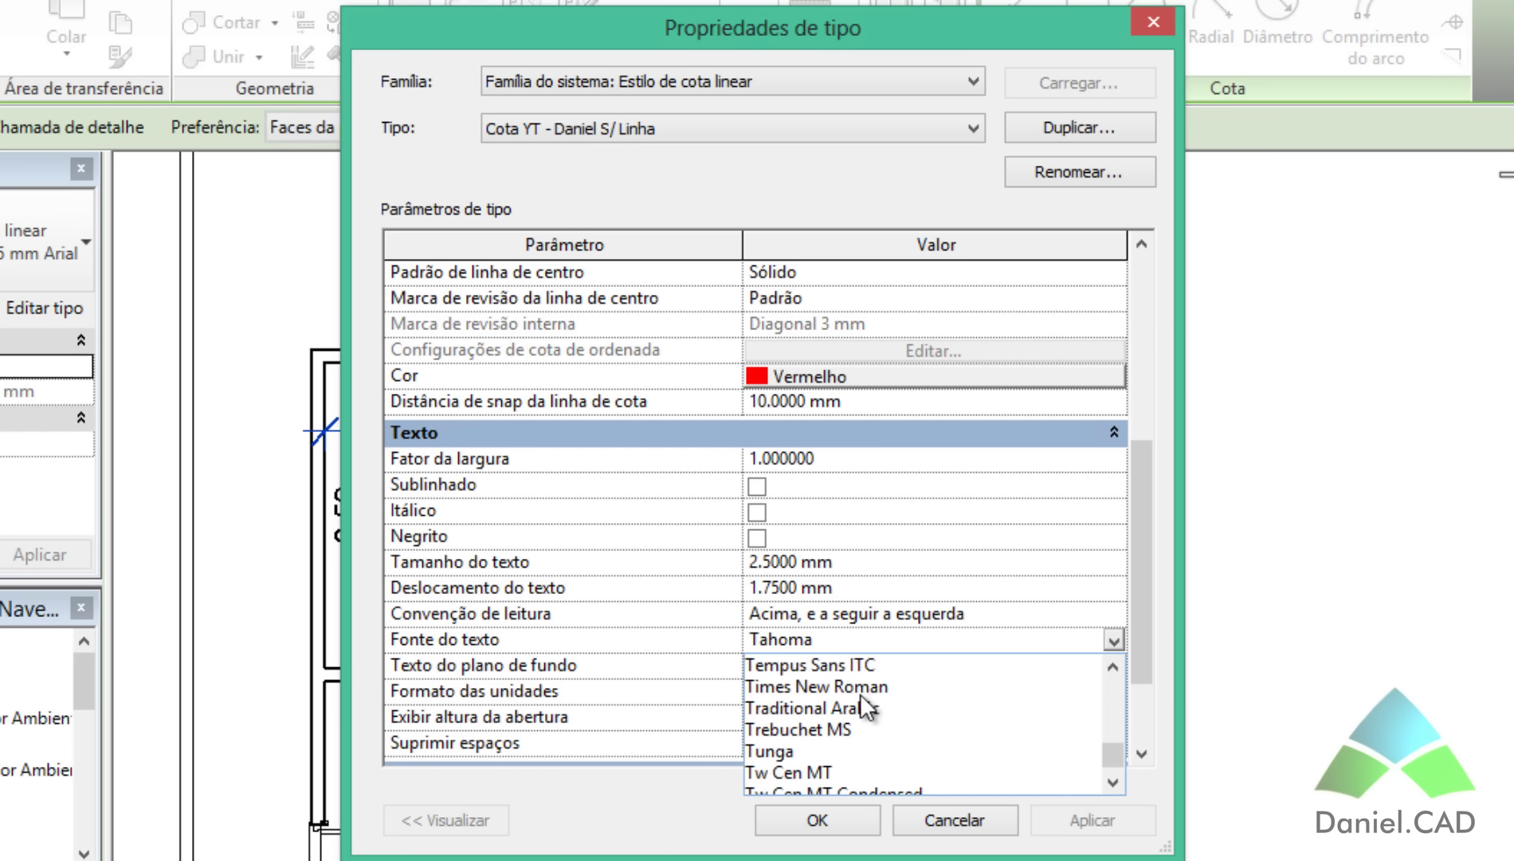
click(850, 688)
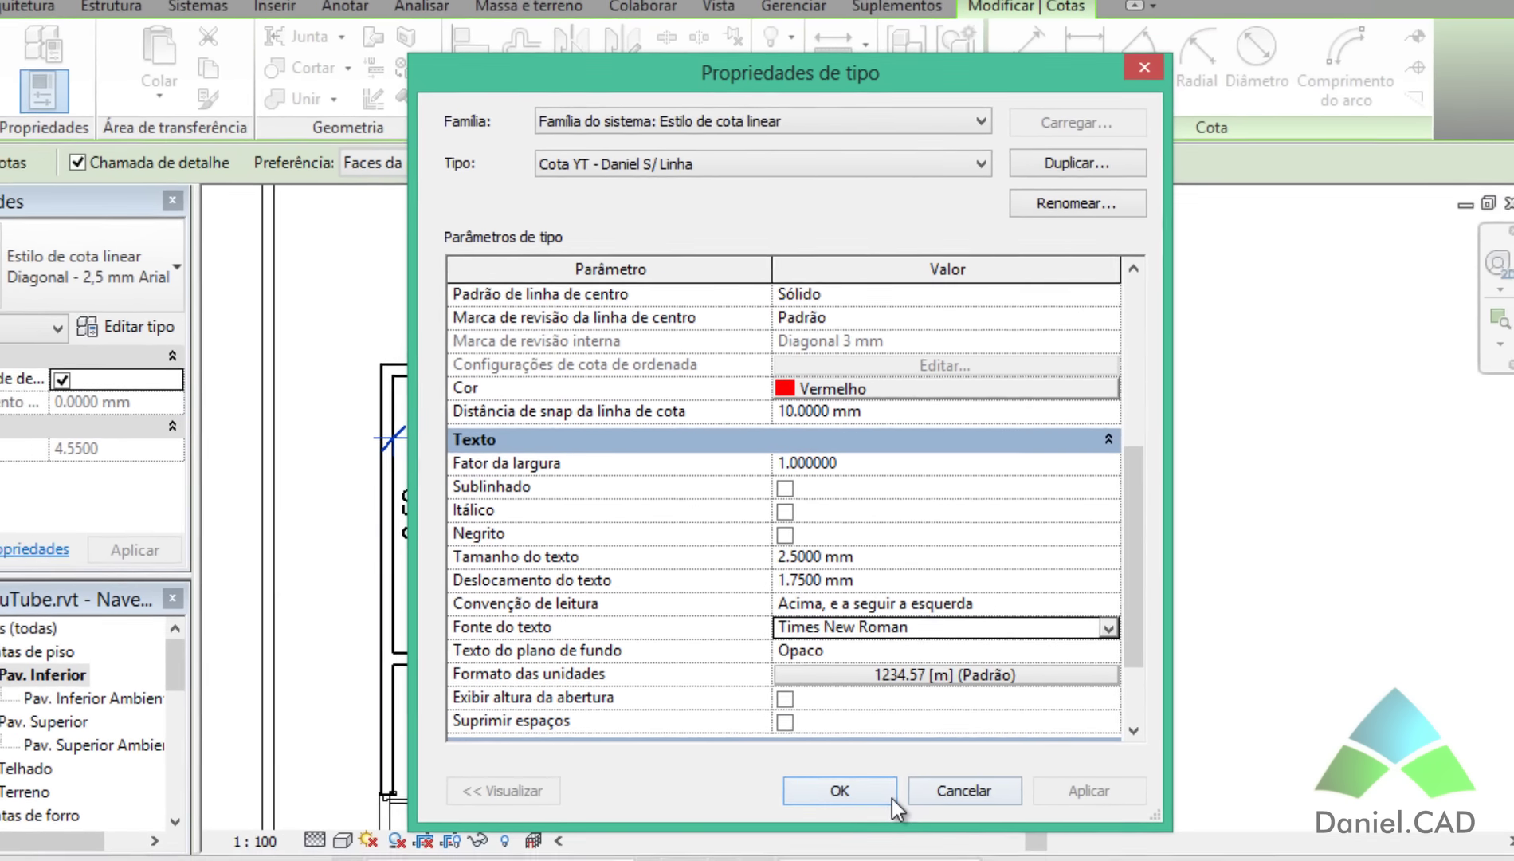
click(859, 829)
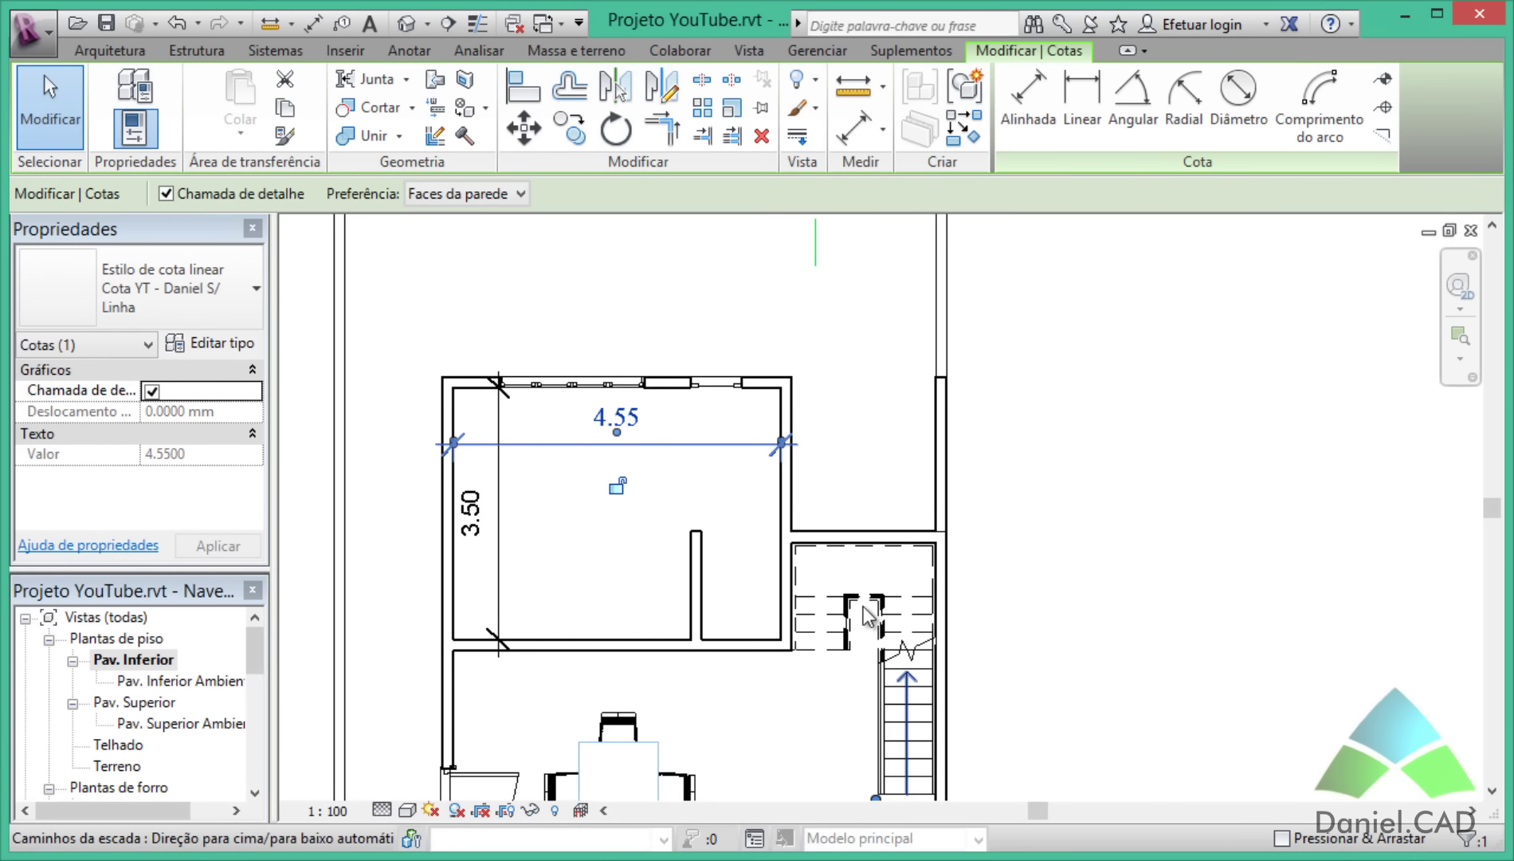
click(383, 432)
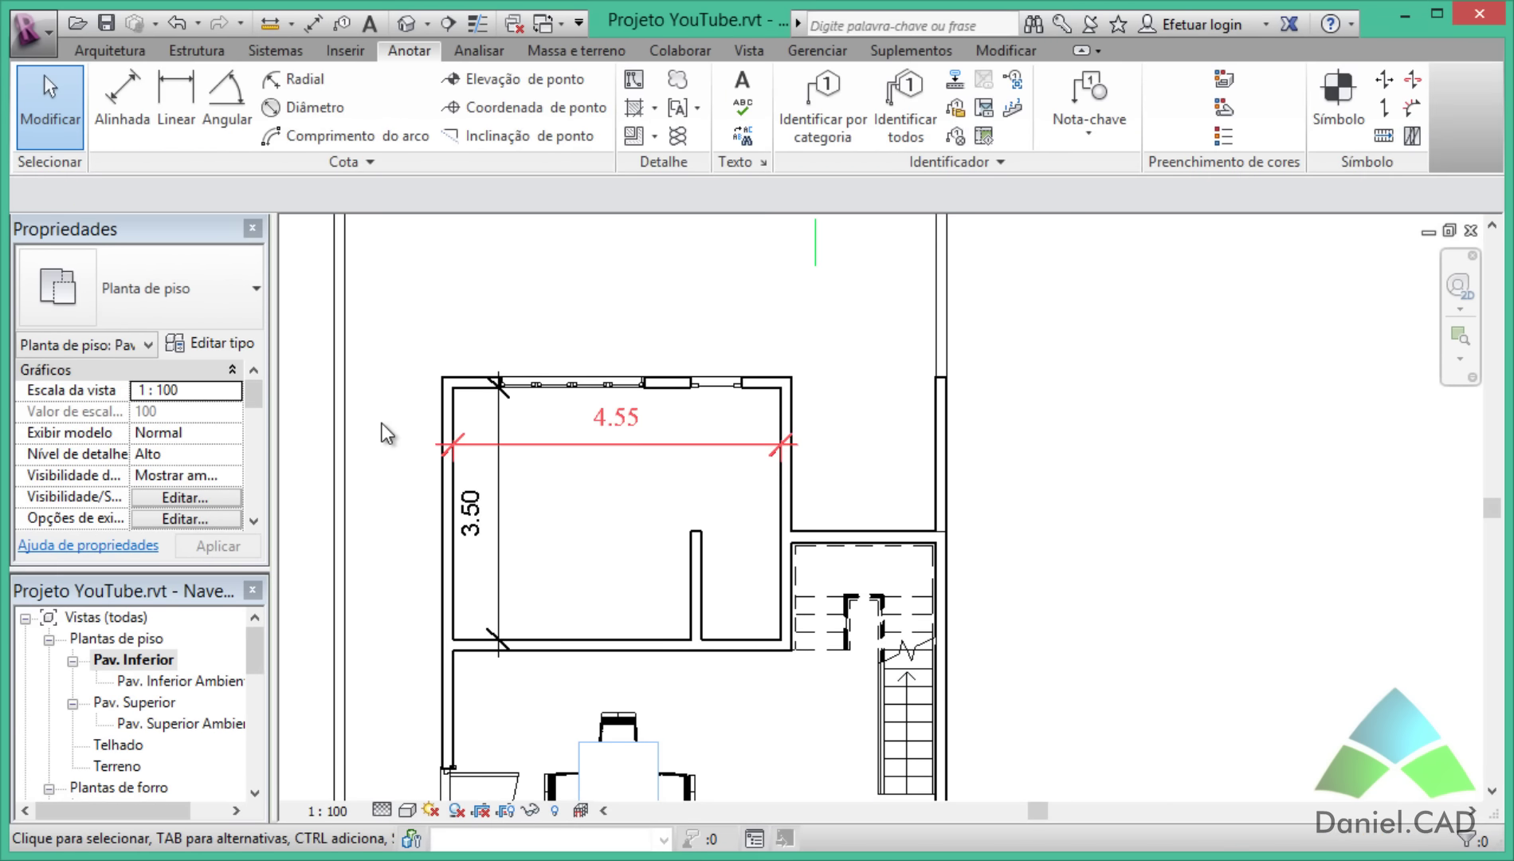
Set the dimension string type (Tipo de seqüência de cota) of the rear room's width dimension type to Ordenada.
scroll(387, 433, up, 2)
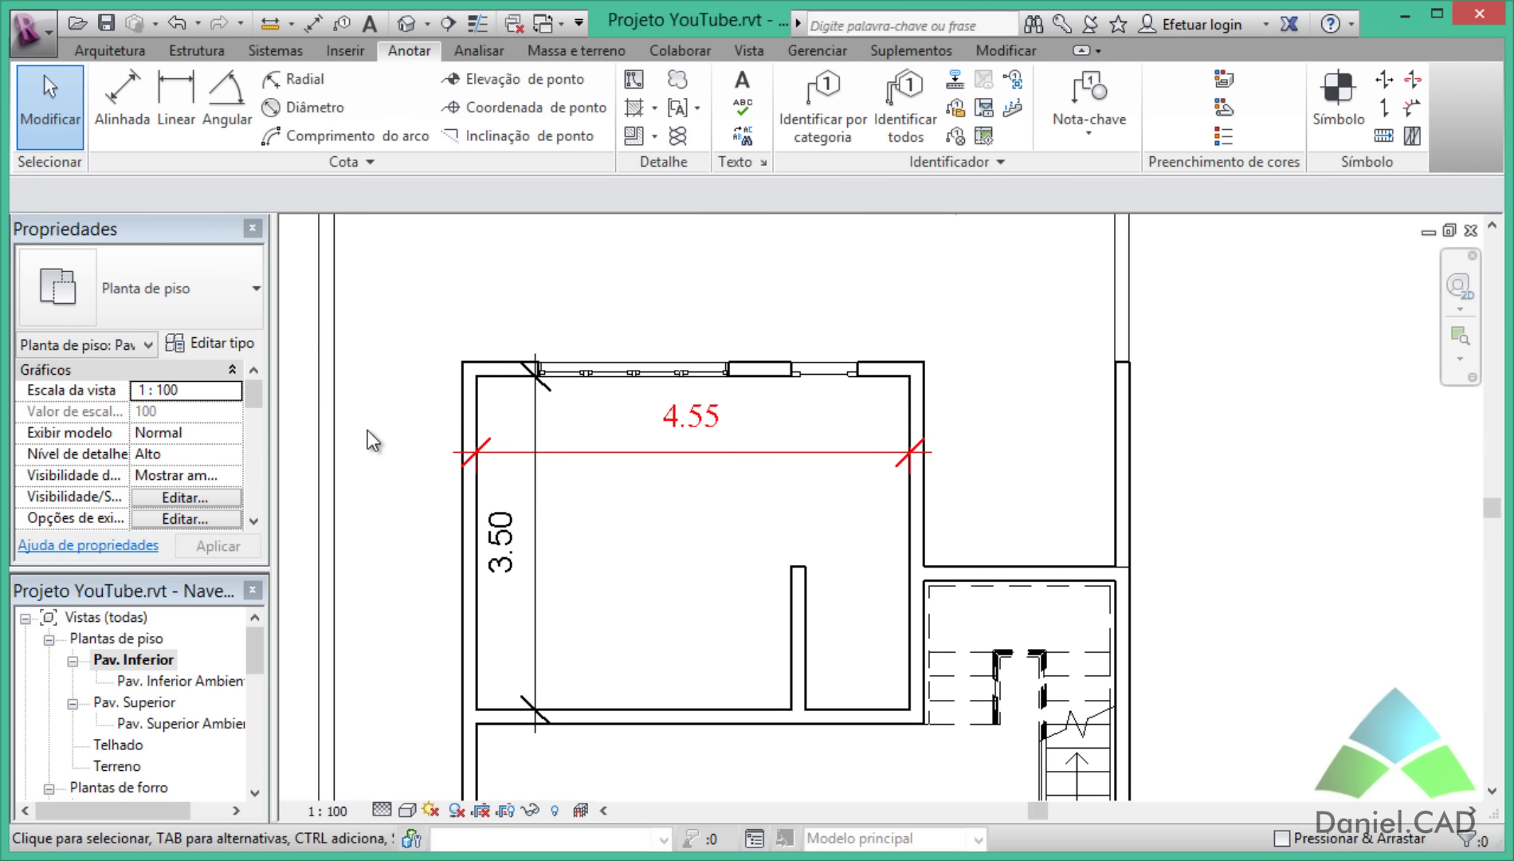
scroll(626, 522, up, 2)
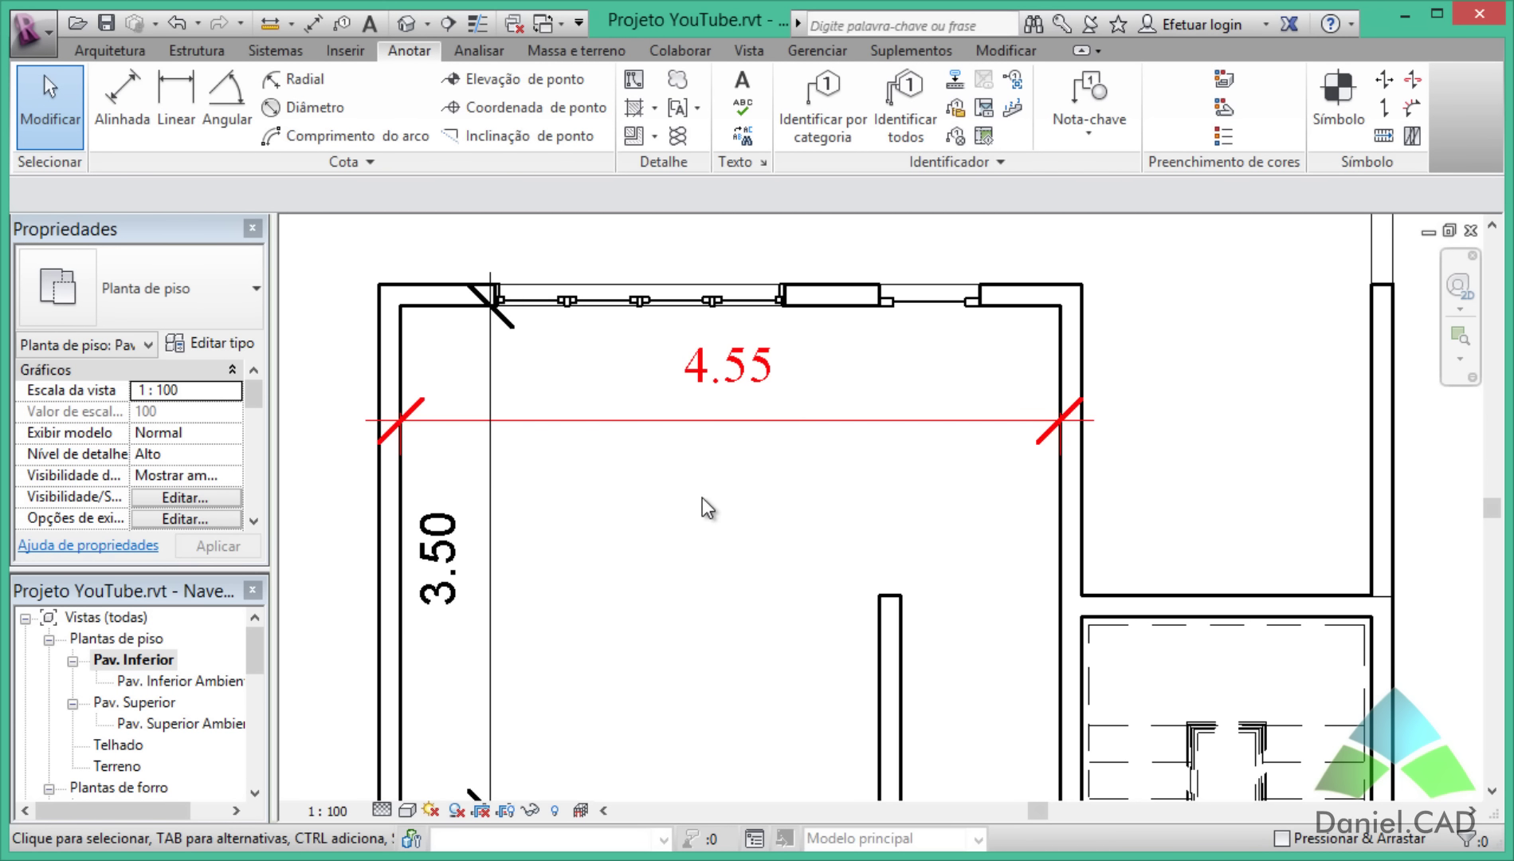
click(686, 423)
click(209, 343)
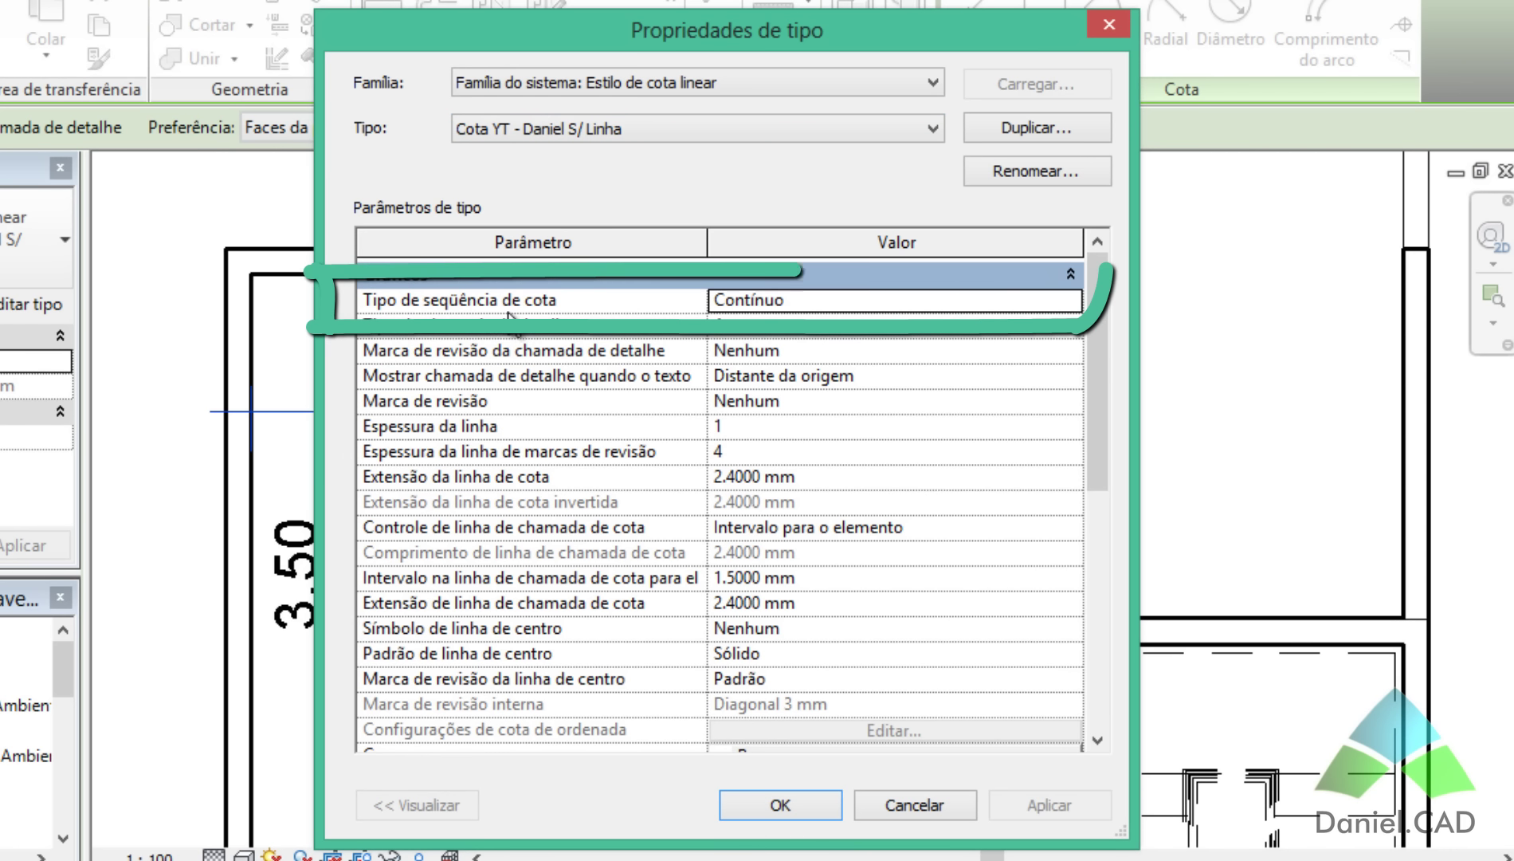
click(755, 306)
click(1069, 302)
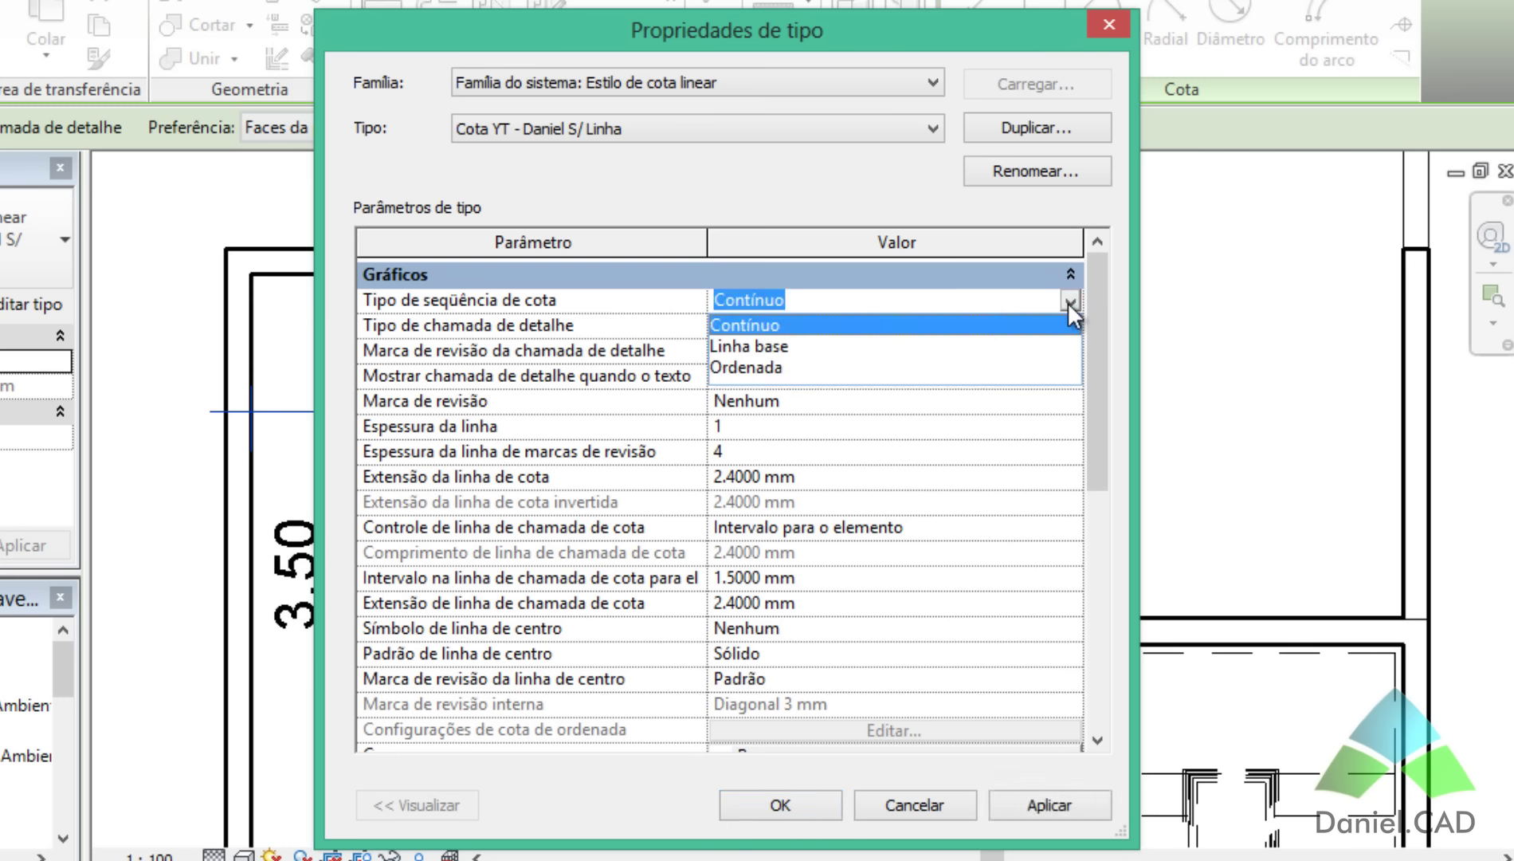
click(749, 367)
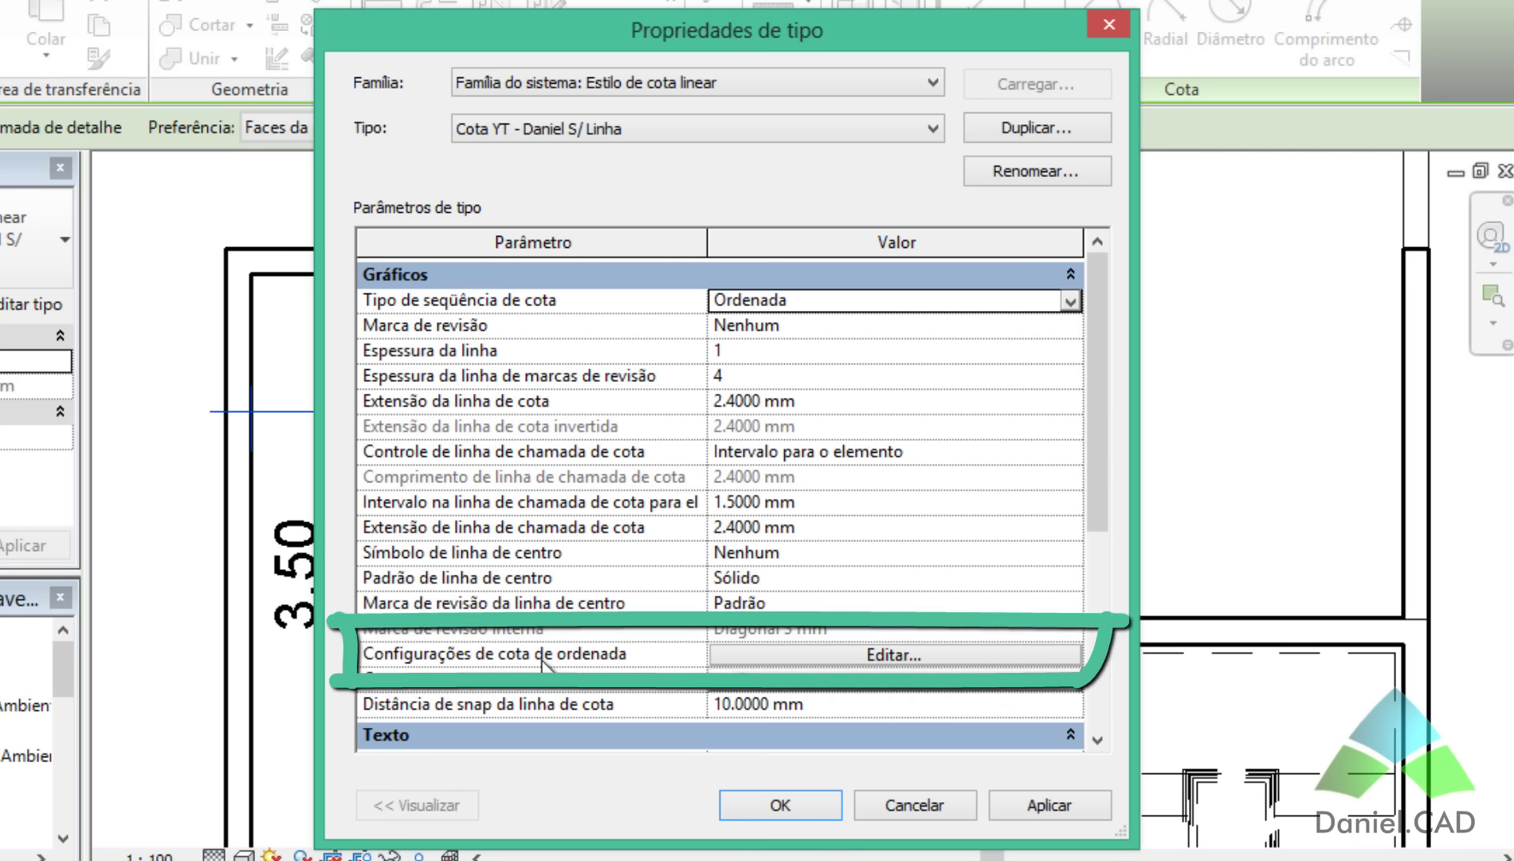
In the ordinate dimension settings, set both the origin visibility and the dimension line style to Nenhum.
click(735, 650)
click(735, 650)
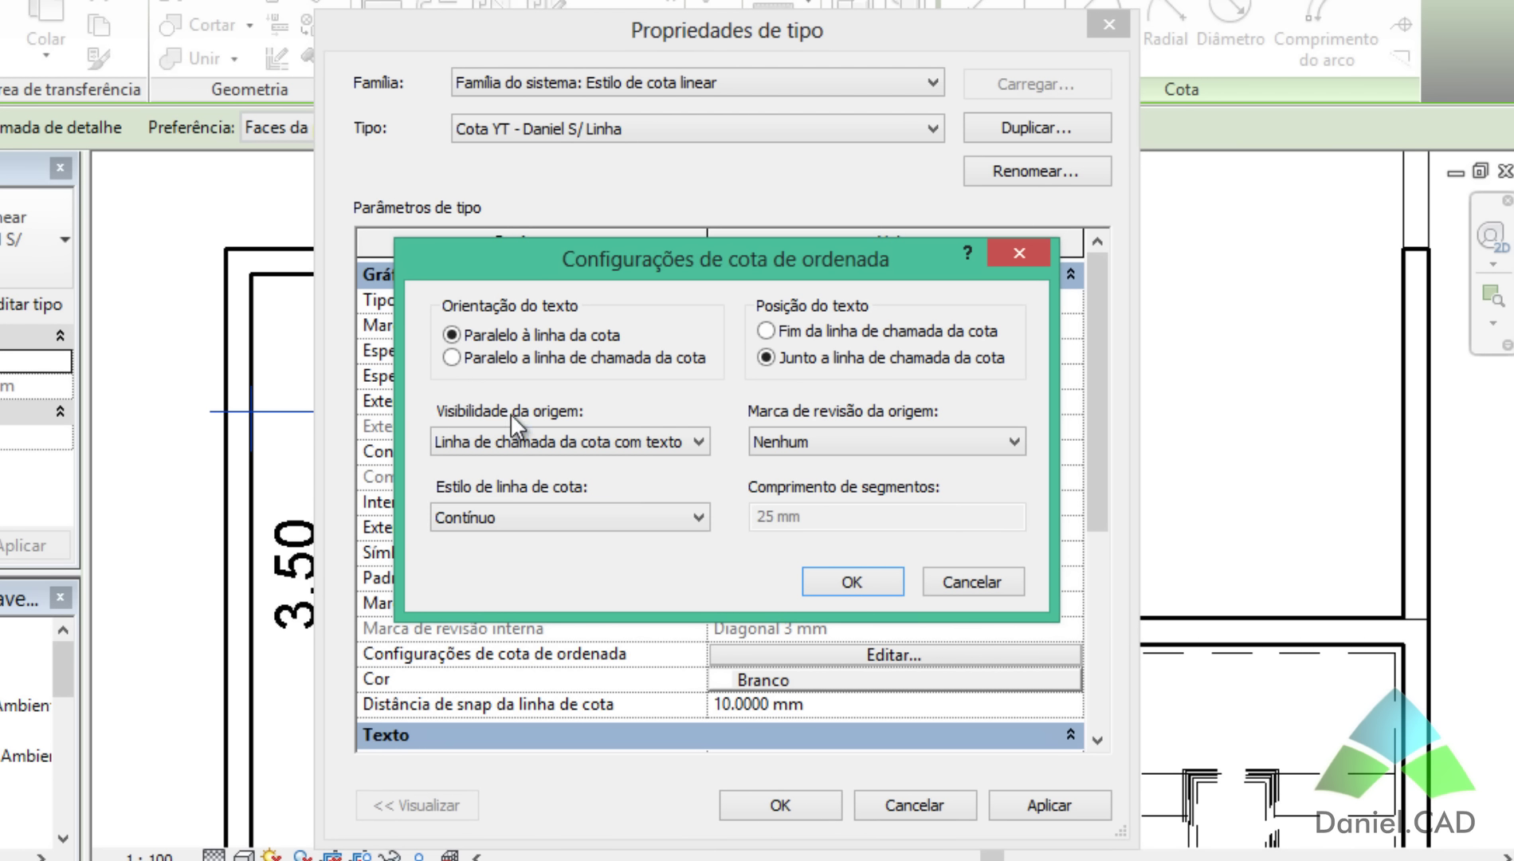
click(540, 442)
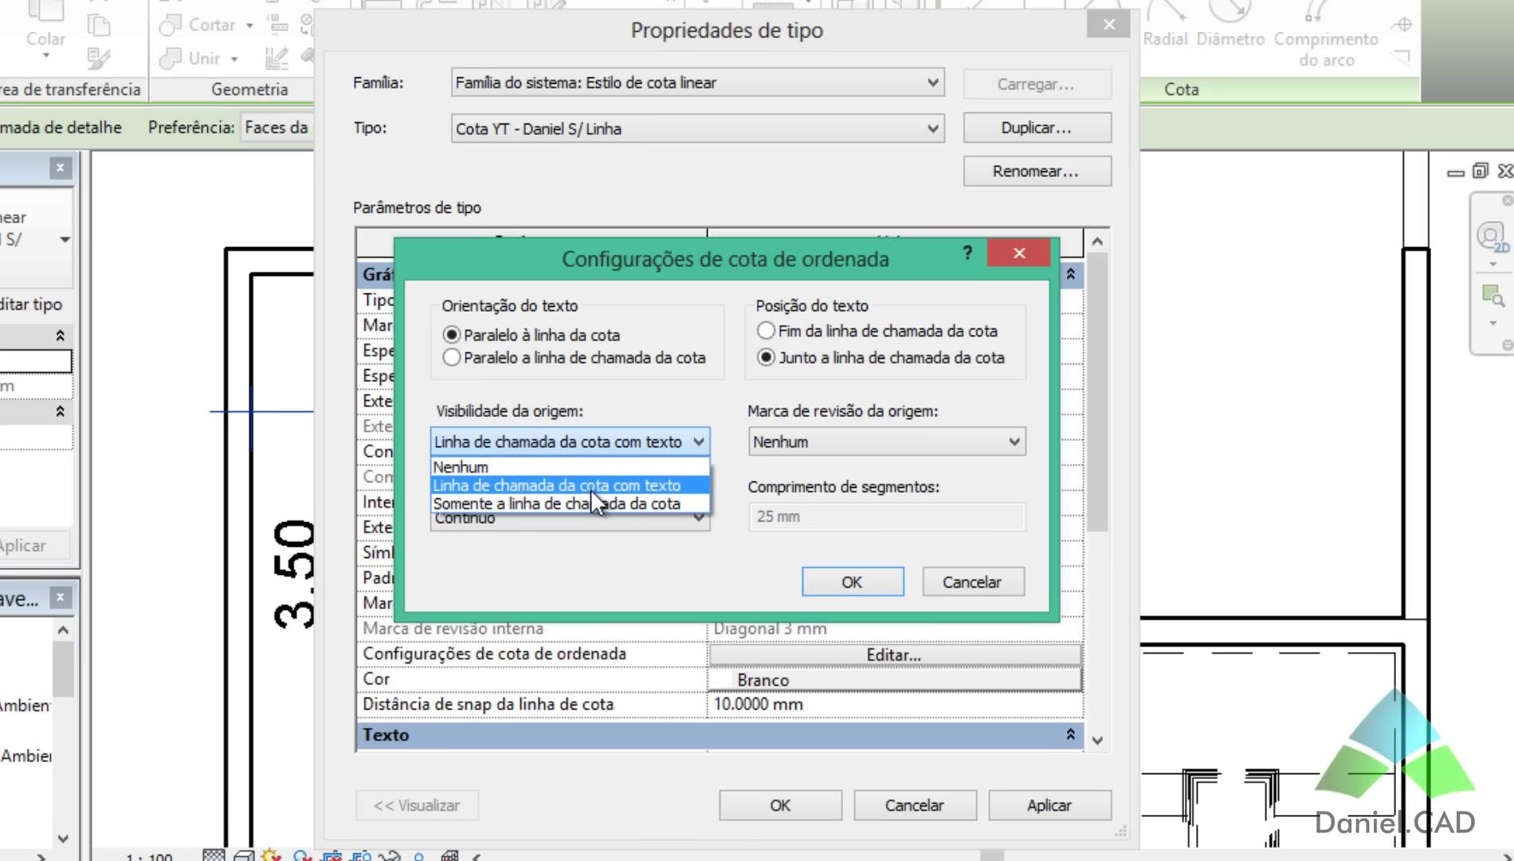
click(471, 466)
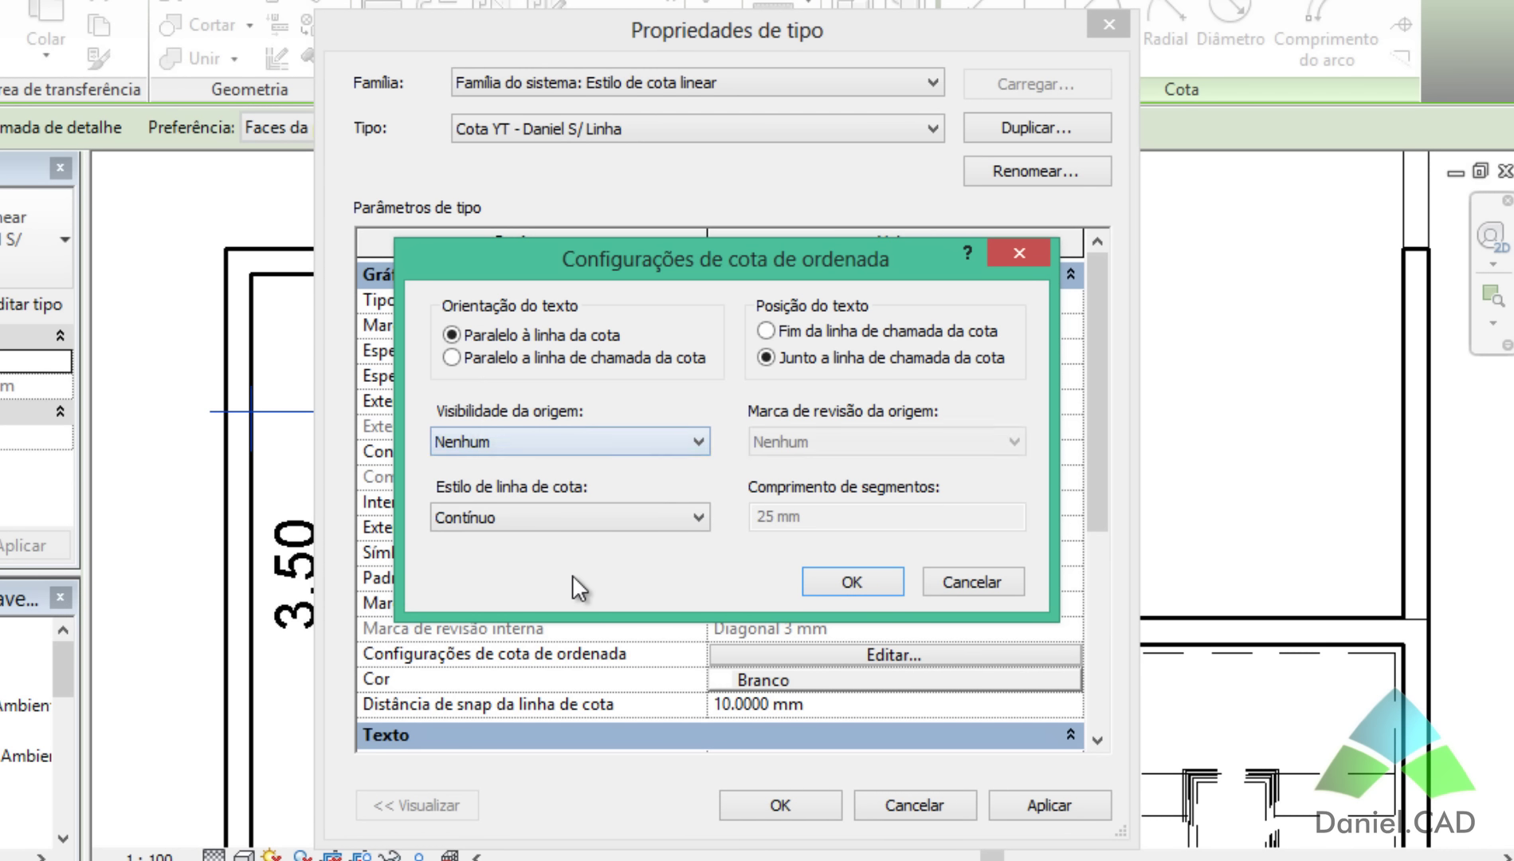
click(596, 516)
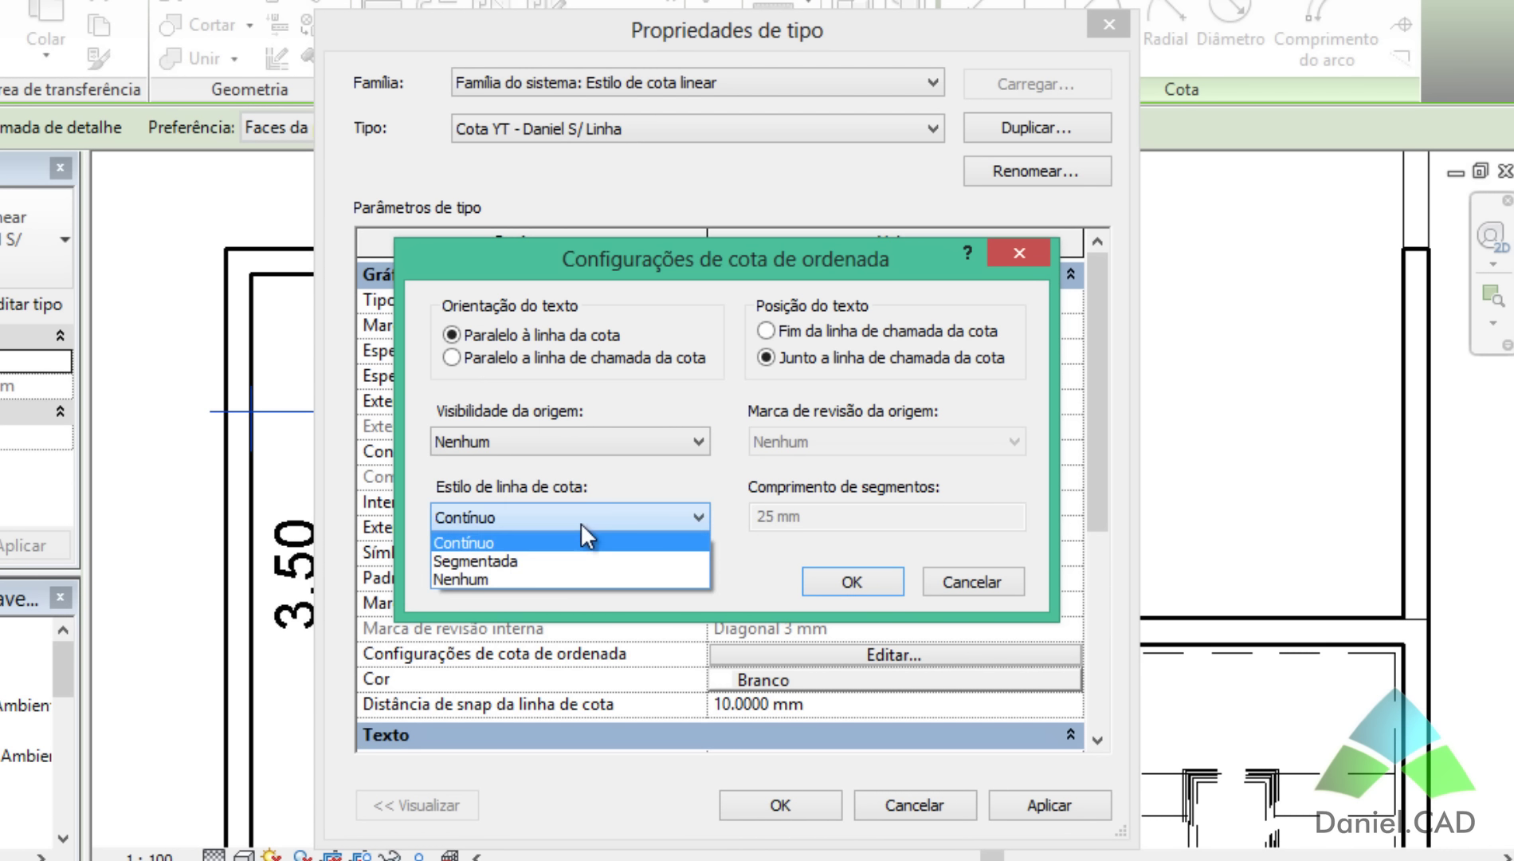
click(650, 581)
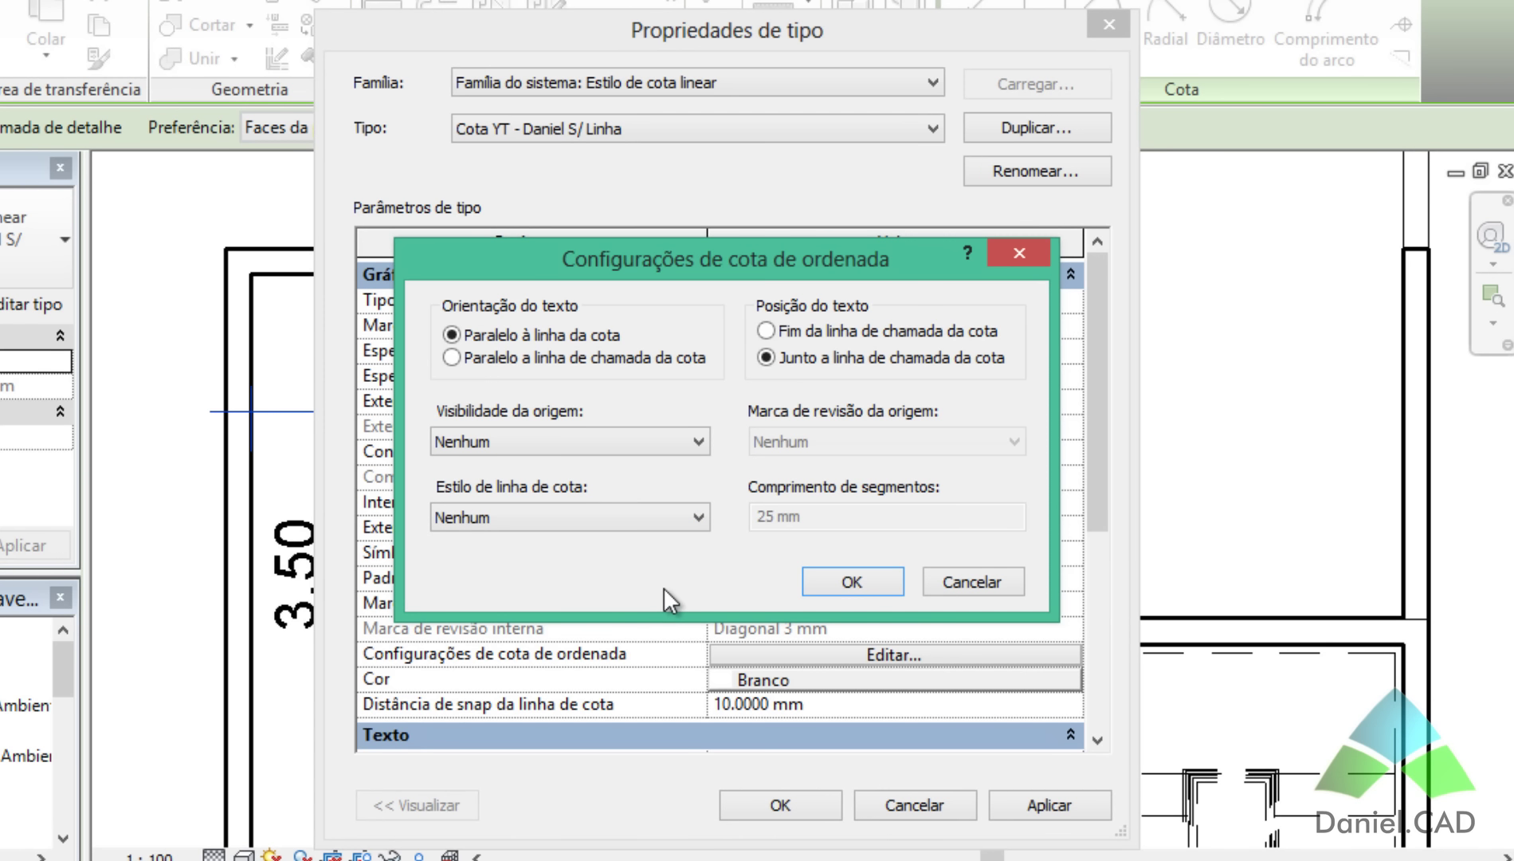
click(860, 586)
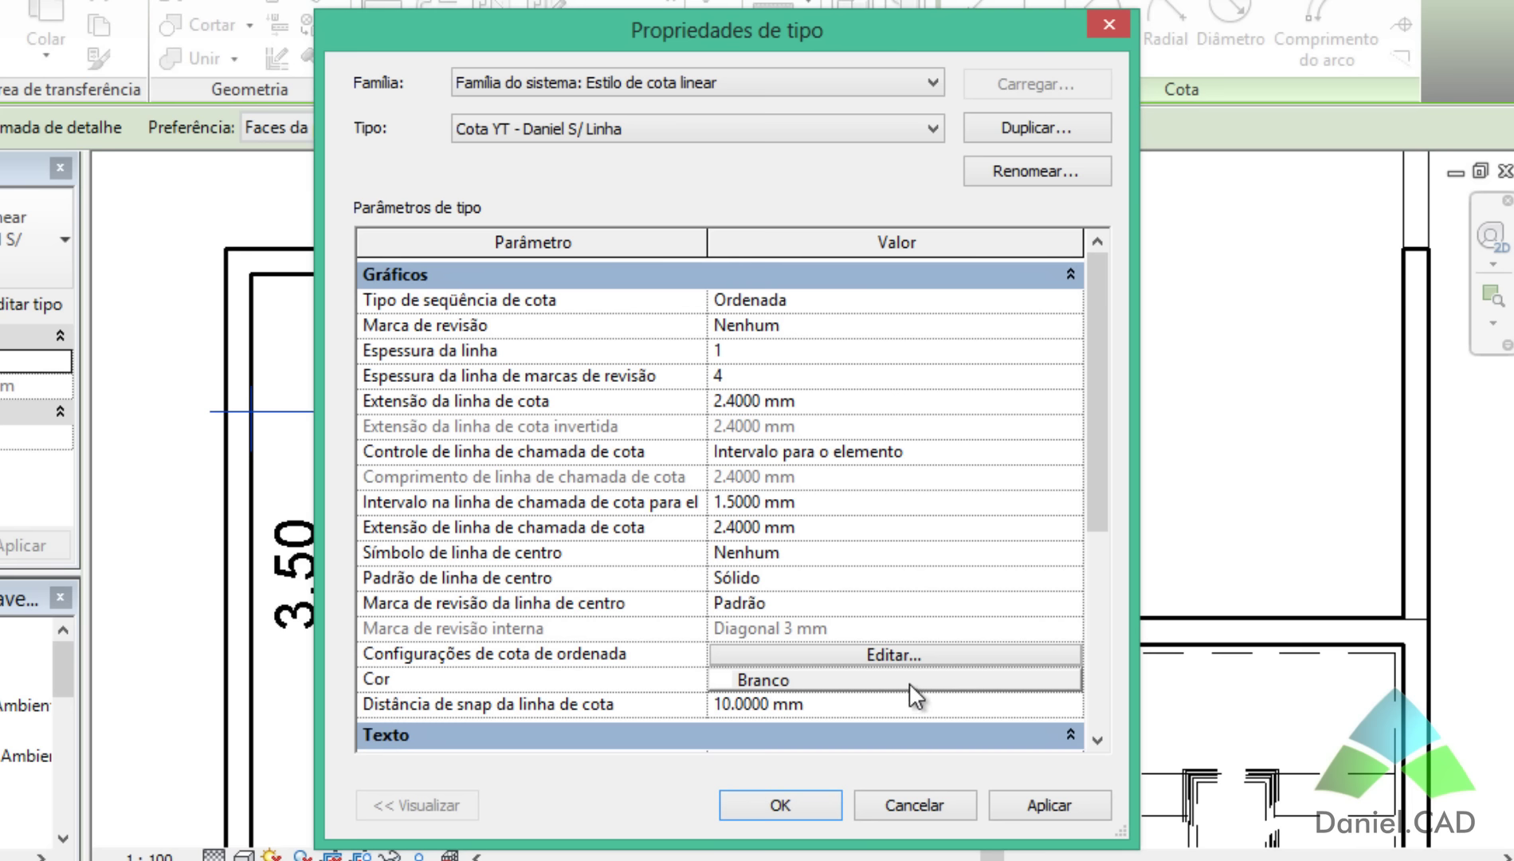
Set the dimension type's colour to black (Preto).
scroll(1096, 469, down, 1)
click(932, 625)
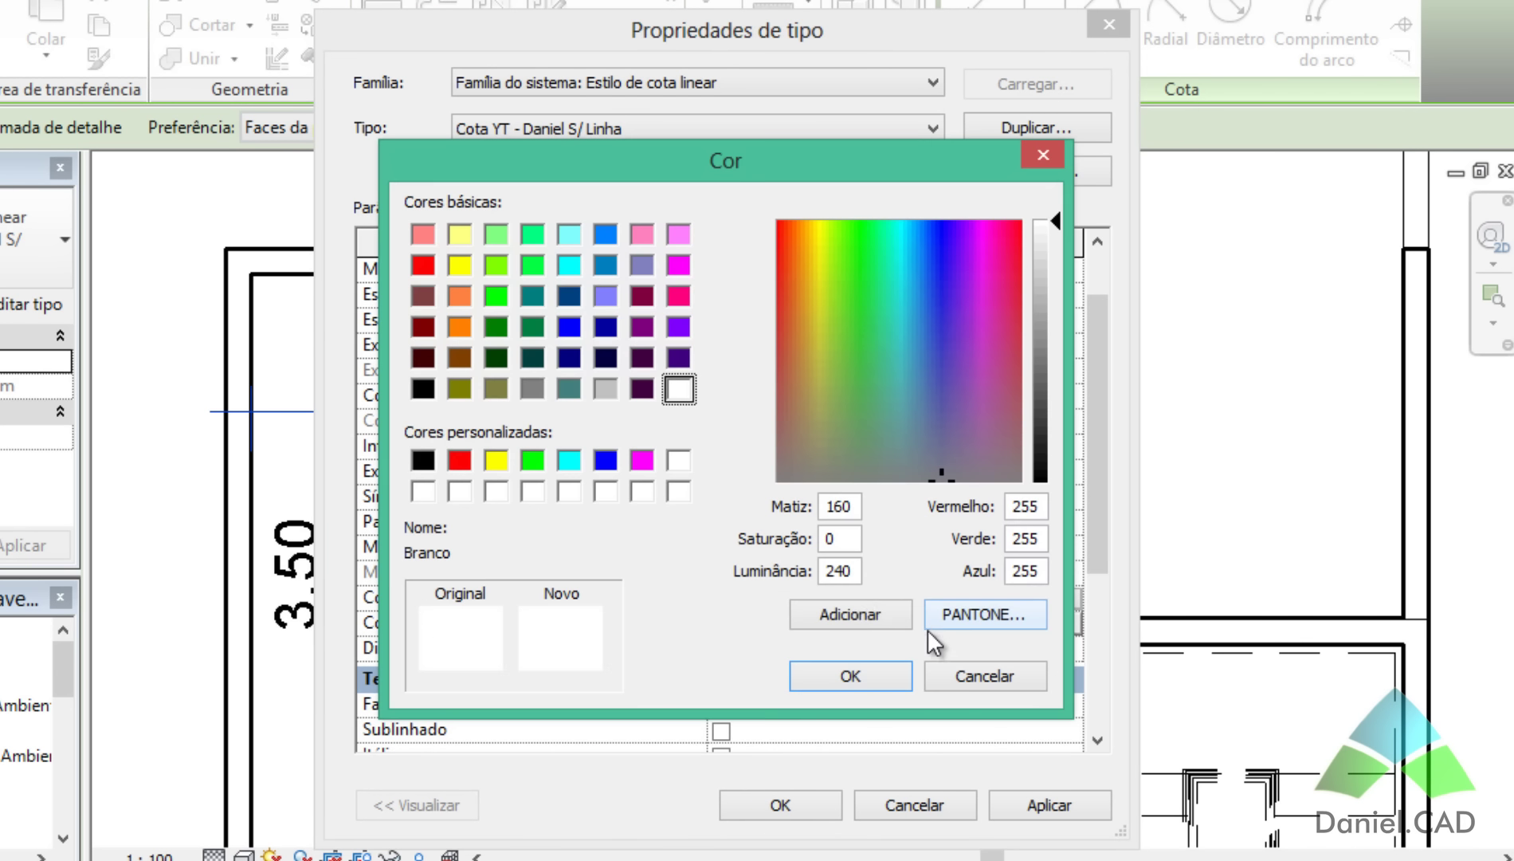
click(420, 389)
click(805, 675)
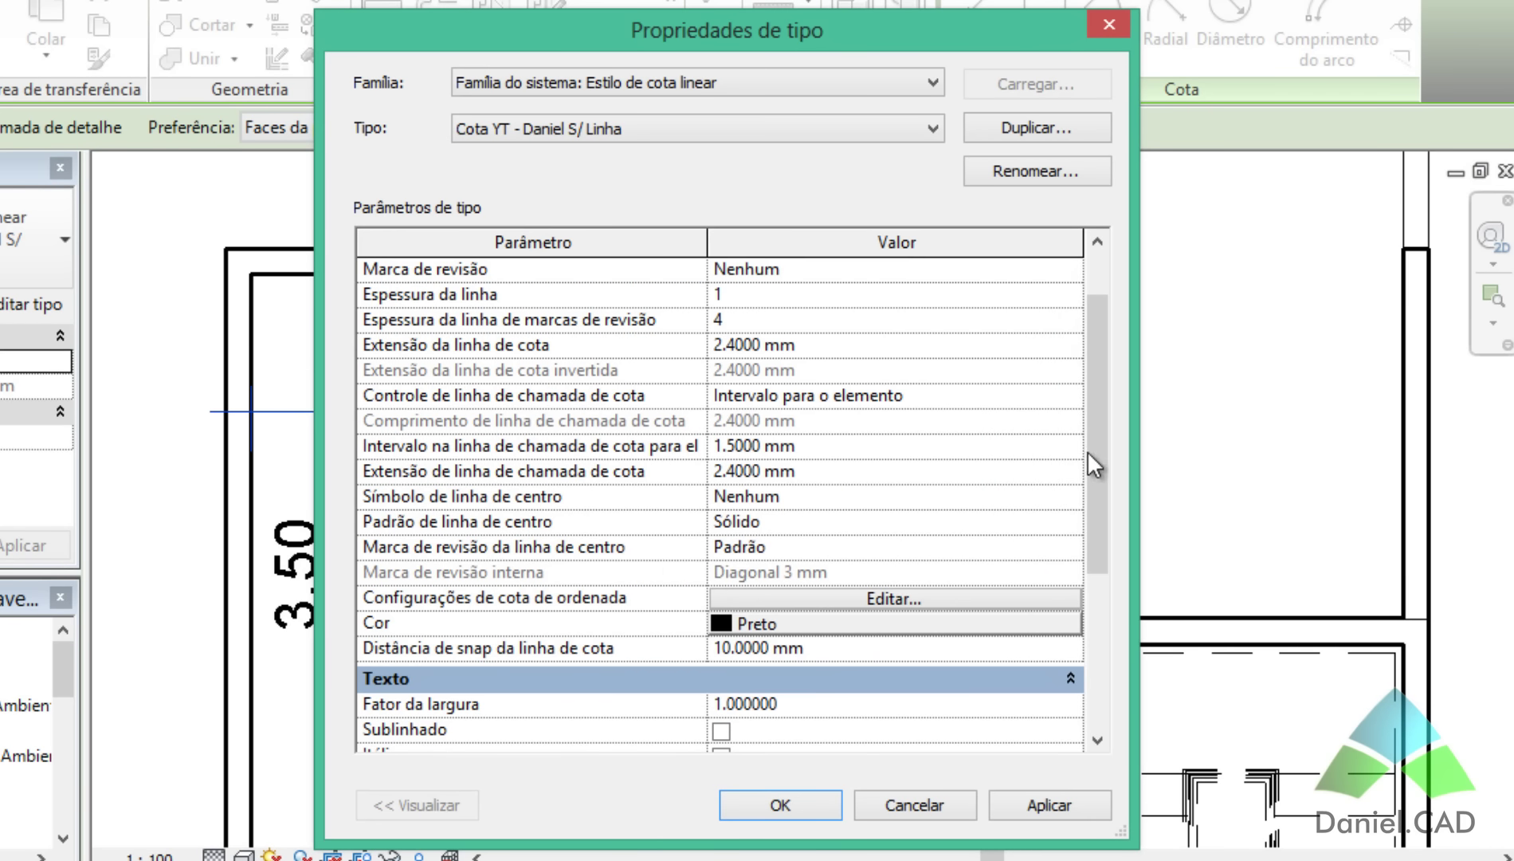
Set the dimension type's text font to Comic Sans MS.
drag(1088, 453, 1105, 611)
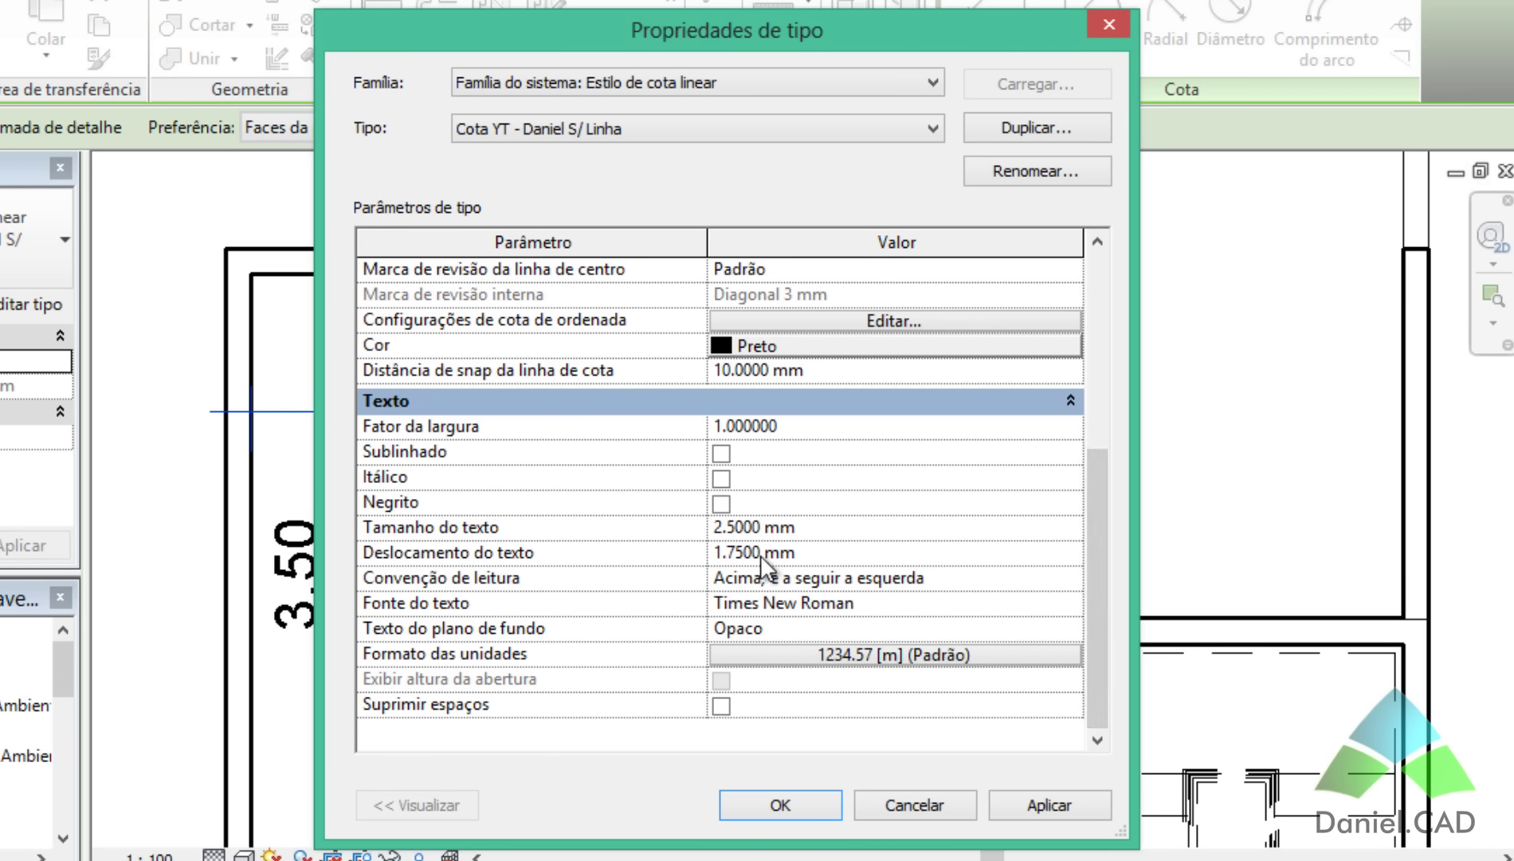
click(777, 603)
click(1071, 604)
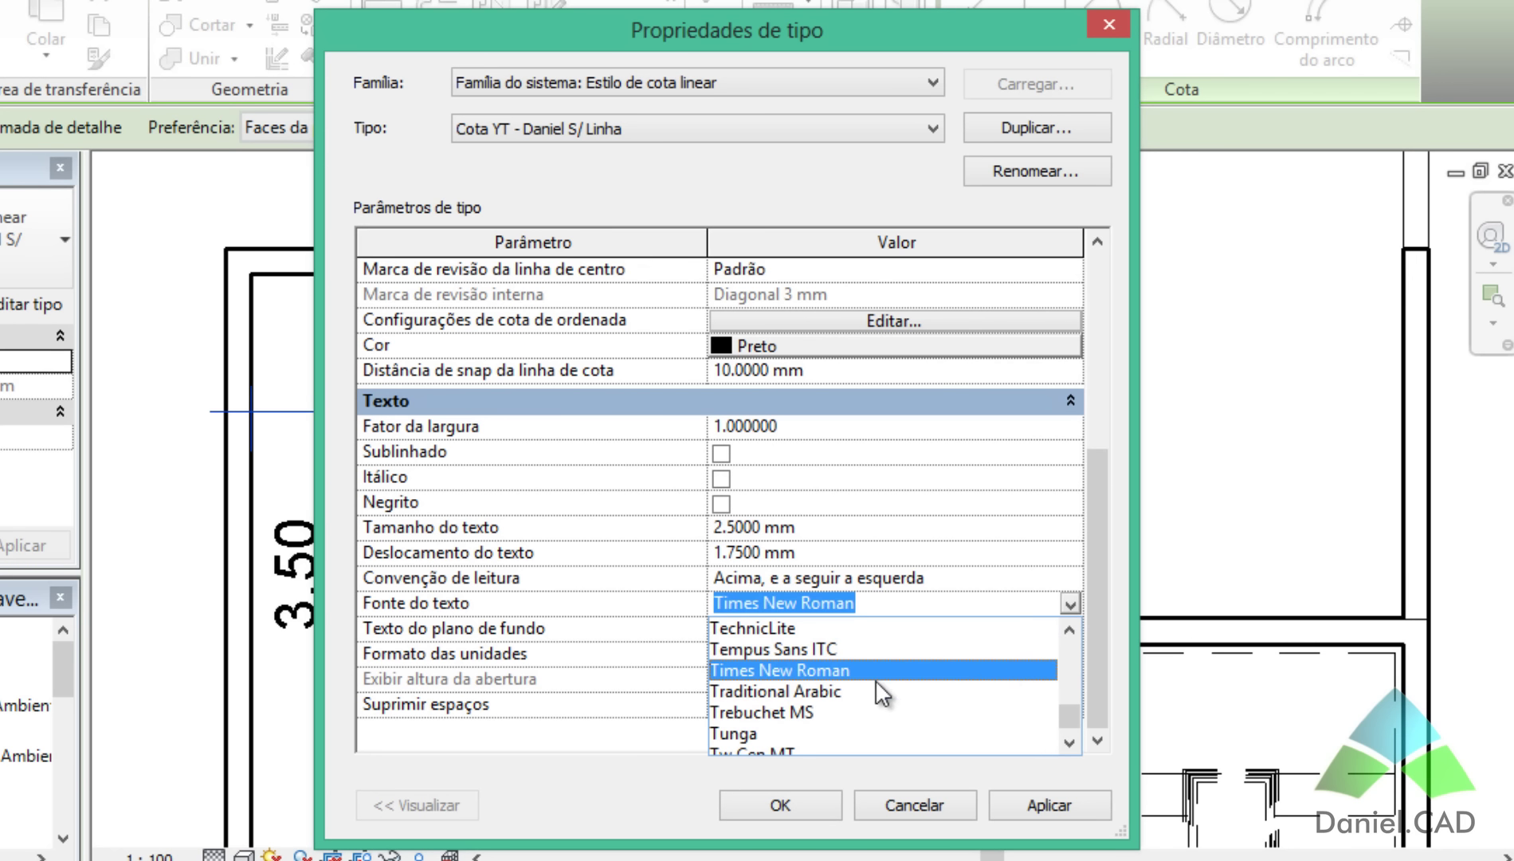
text(c)
scroll(848, 657, down, 3)
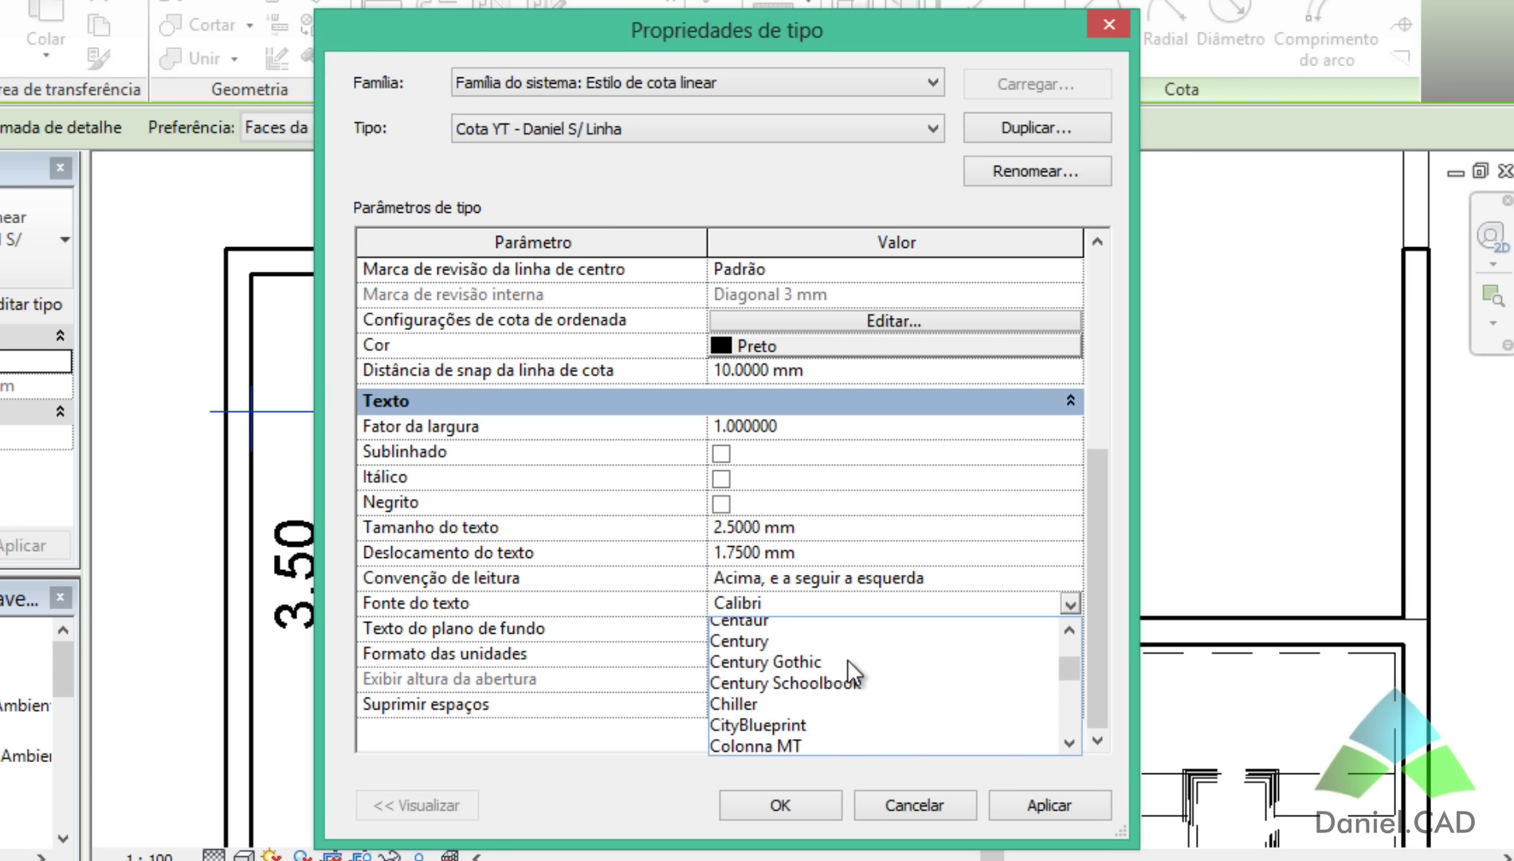
scroll(848, 658, down, 2)
click(788, 686)
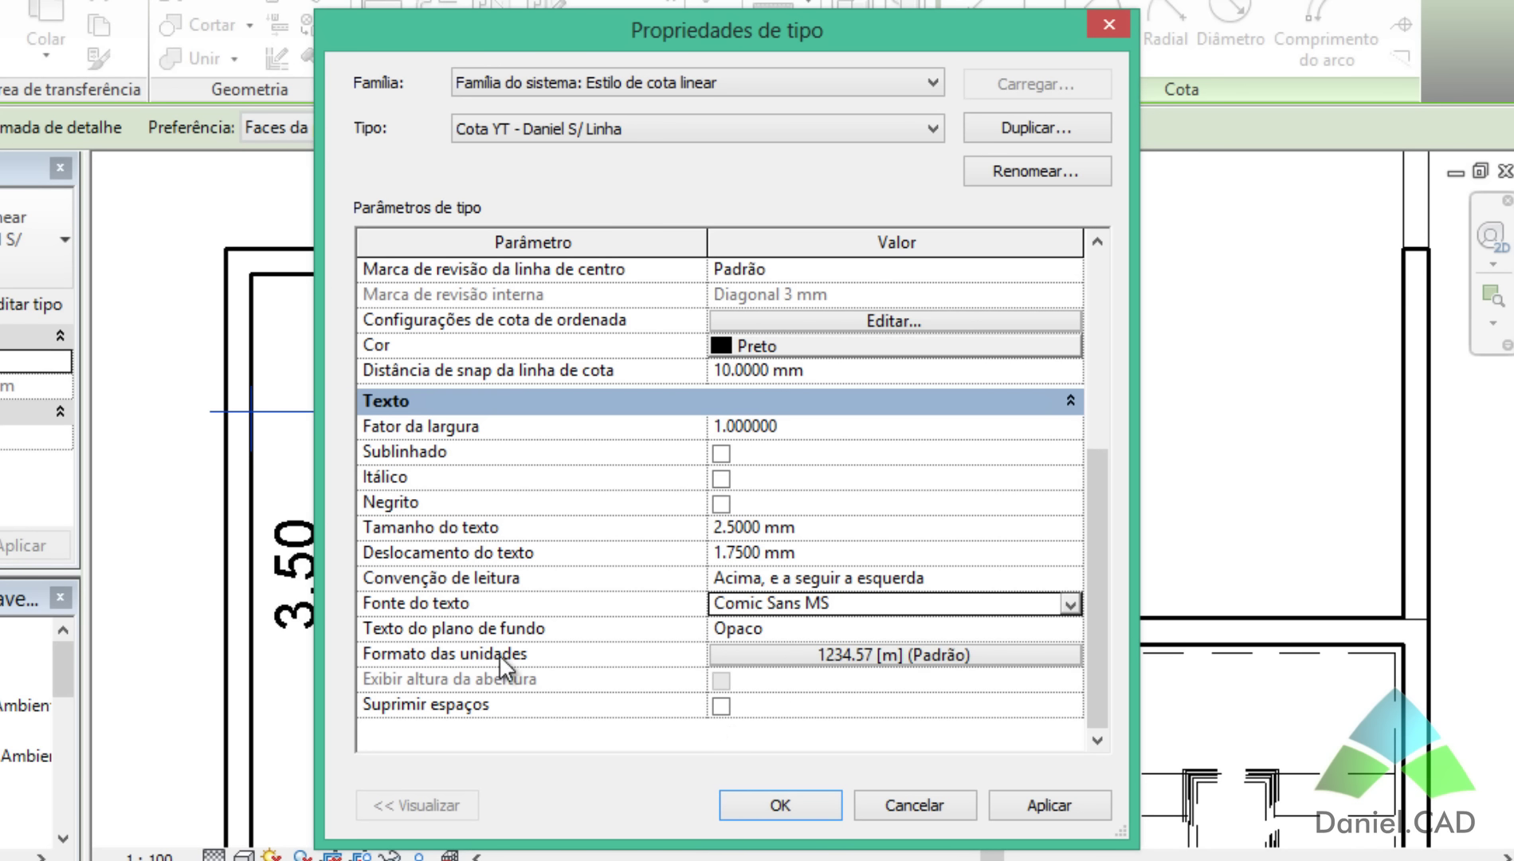
Keep the project settings for the units format, set the text background to Transparente, and apply the type changes.
click(792, 658)
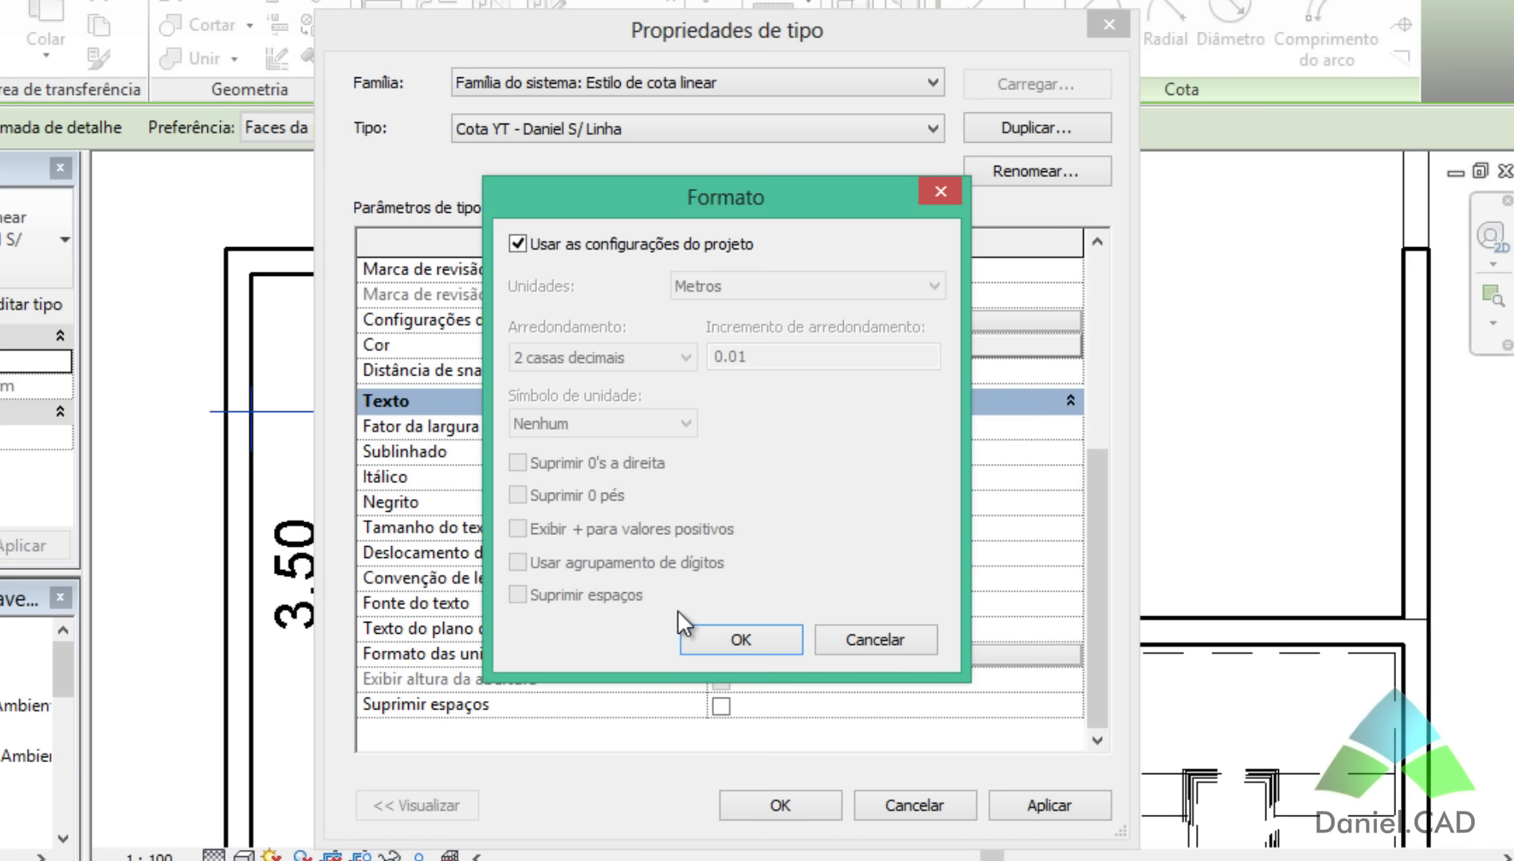
click(701, 643)
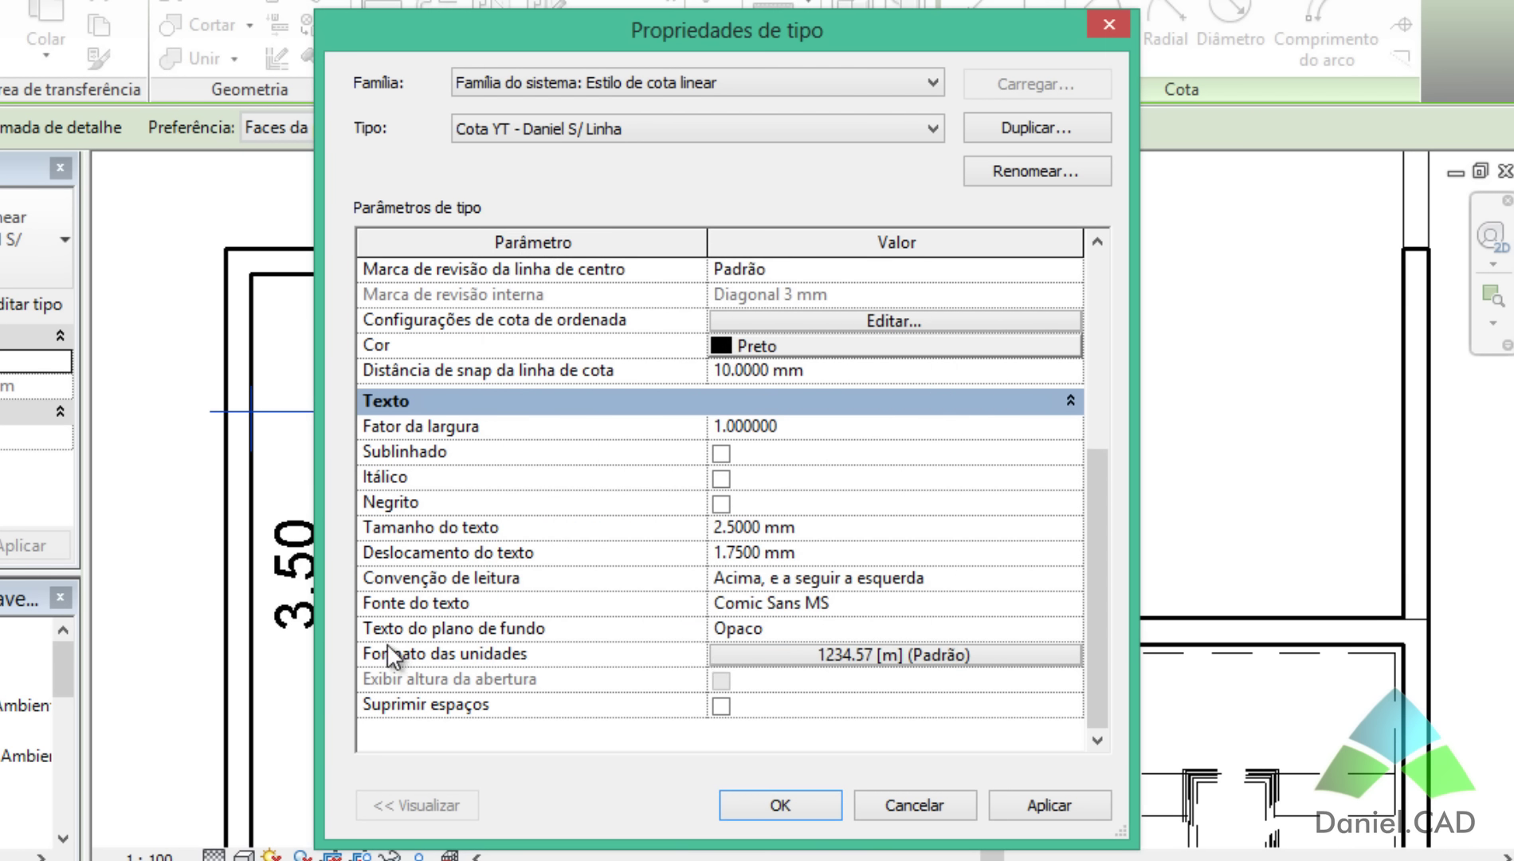
click(783, 628)
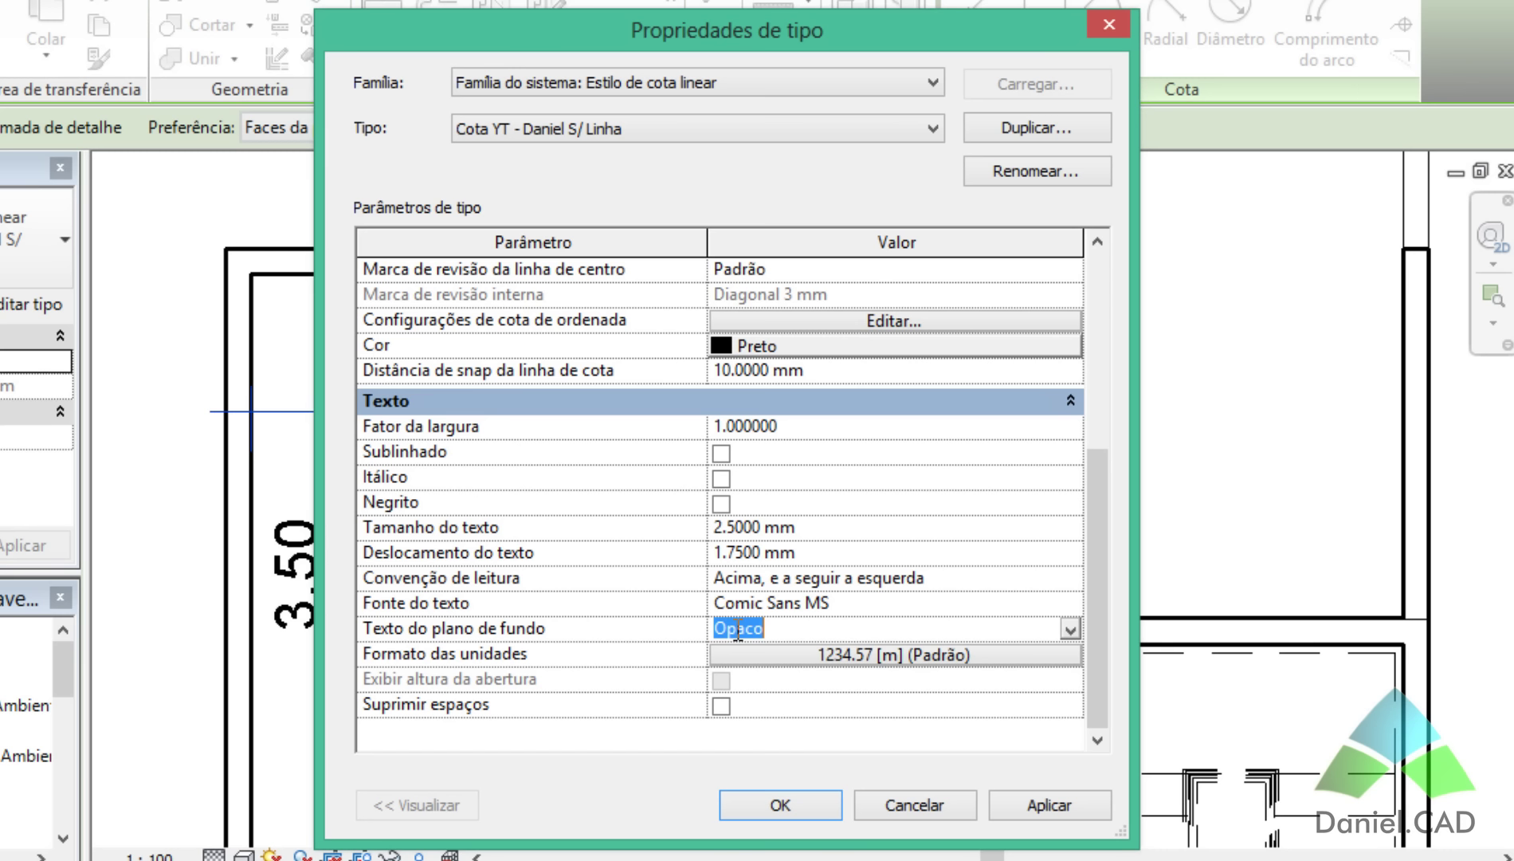
click(1072, 627)
click(764, 677)
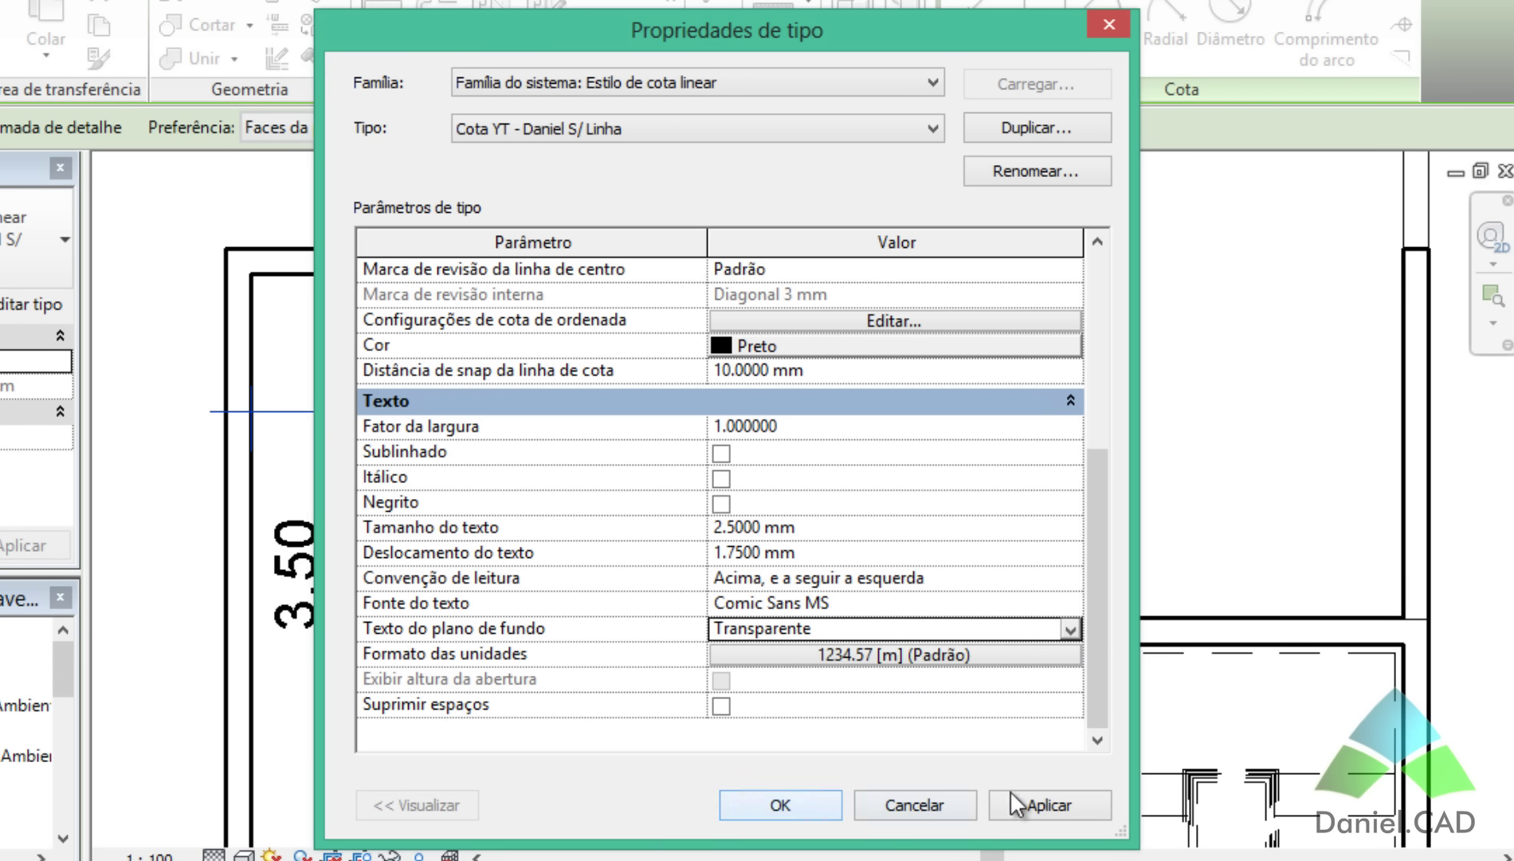
click(1028, 807)
click(804, 809)
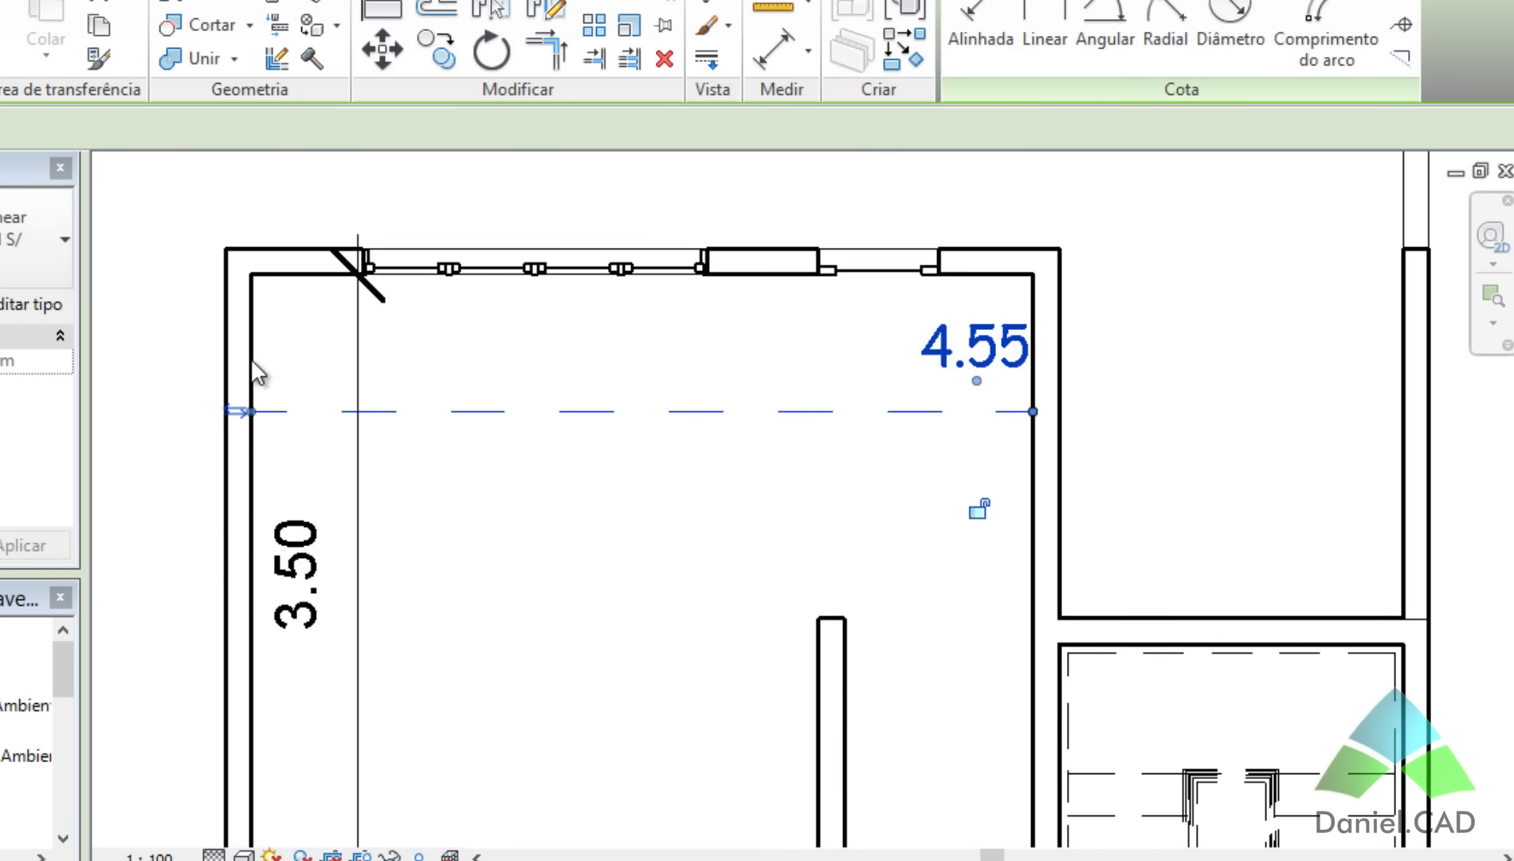
Move the horizontal 4.55 dimension's text slightly away from the room's right wall, and delete the vertical 3.50 dimension.
click(131, 291)
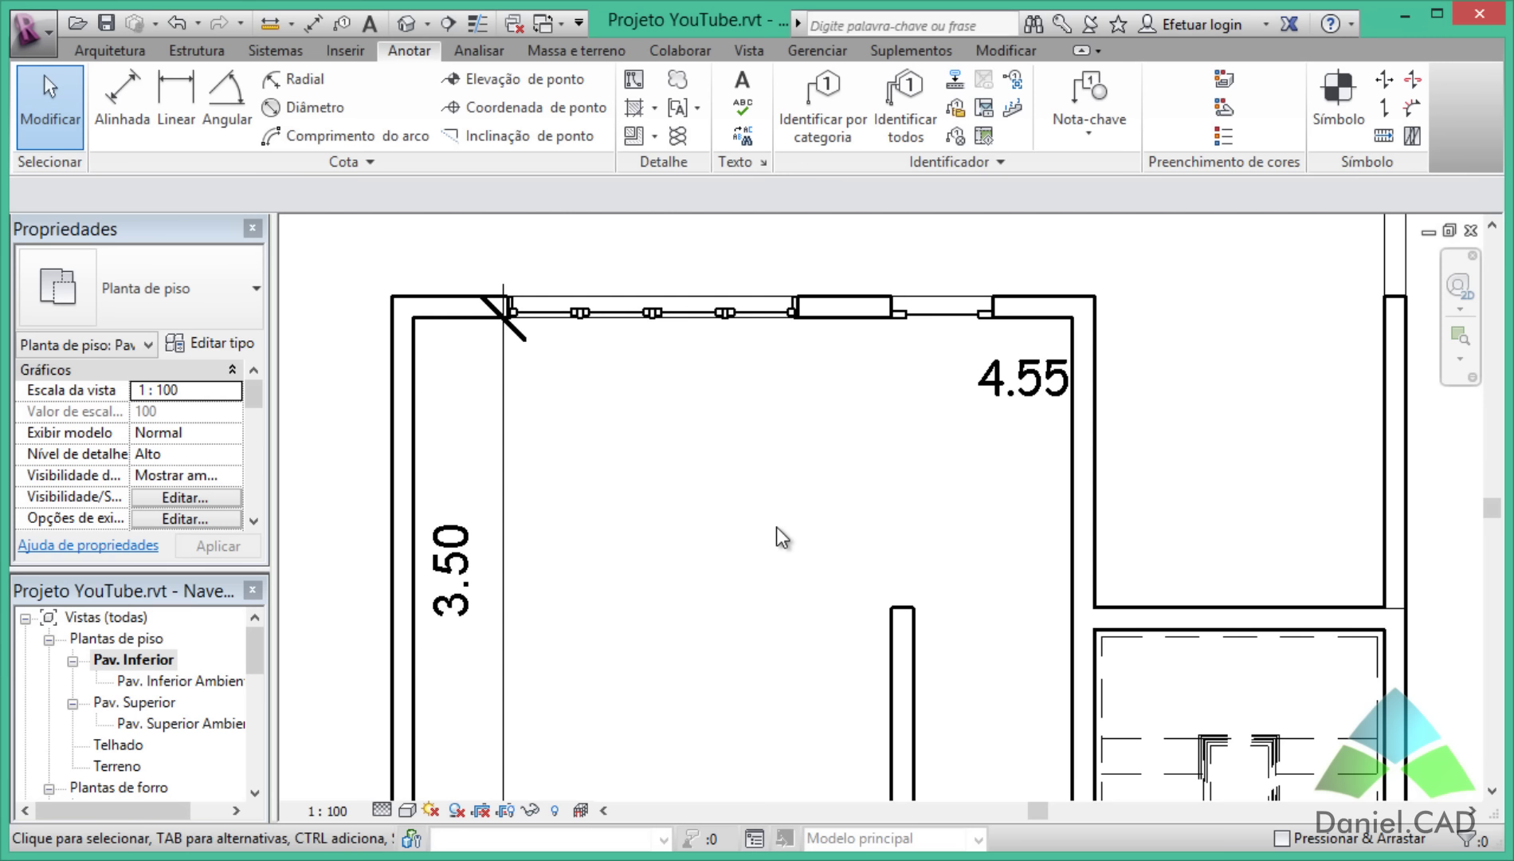
click(1006, 387)
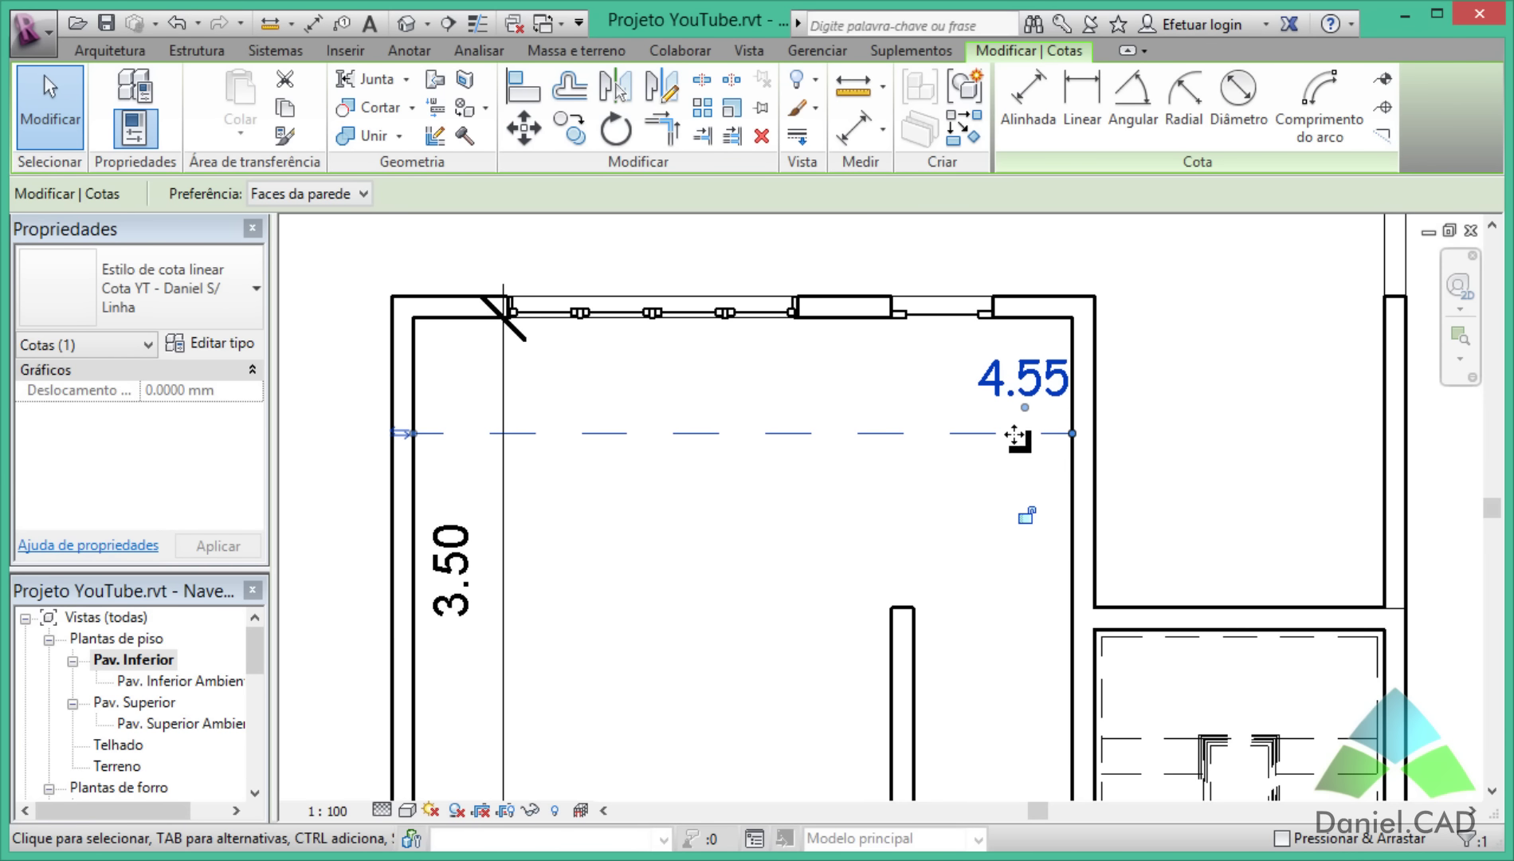
drag(1026, 411, 982, 411)
click(899, 502)
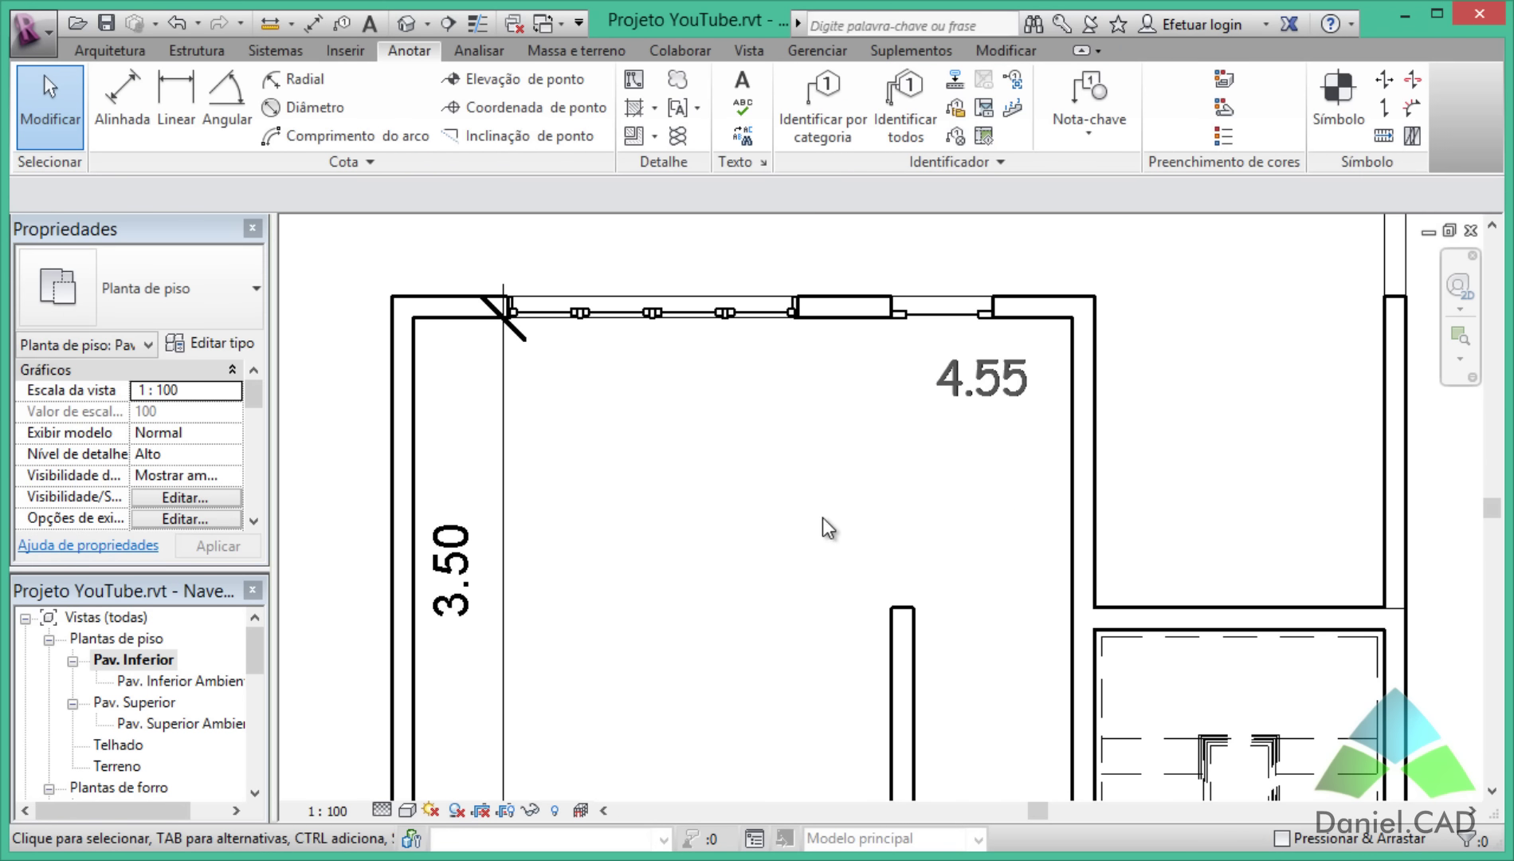
click(511, 507)
click(514, 507)
Place an aligned dimension of type Cota YT - Daniel S/ Linha between the inner faces of the room's upper and lower walls.
scroll(601, 562, down, 1)
middle_drag(602, 561, 629, 496)
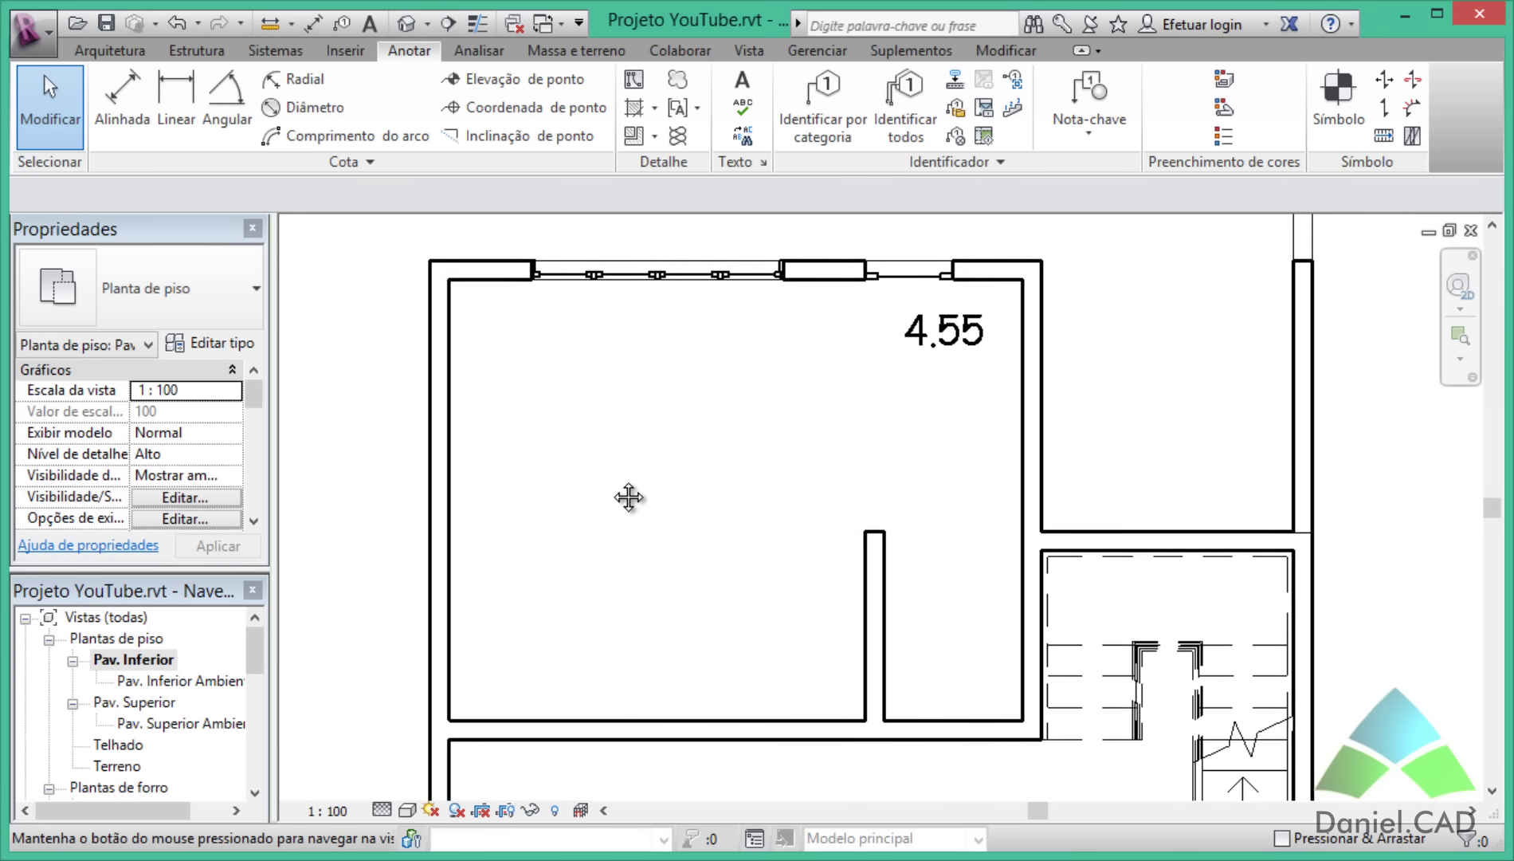
click(136, 97)
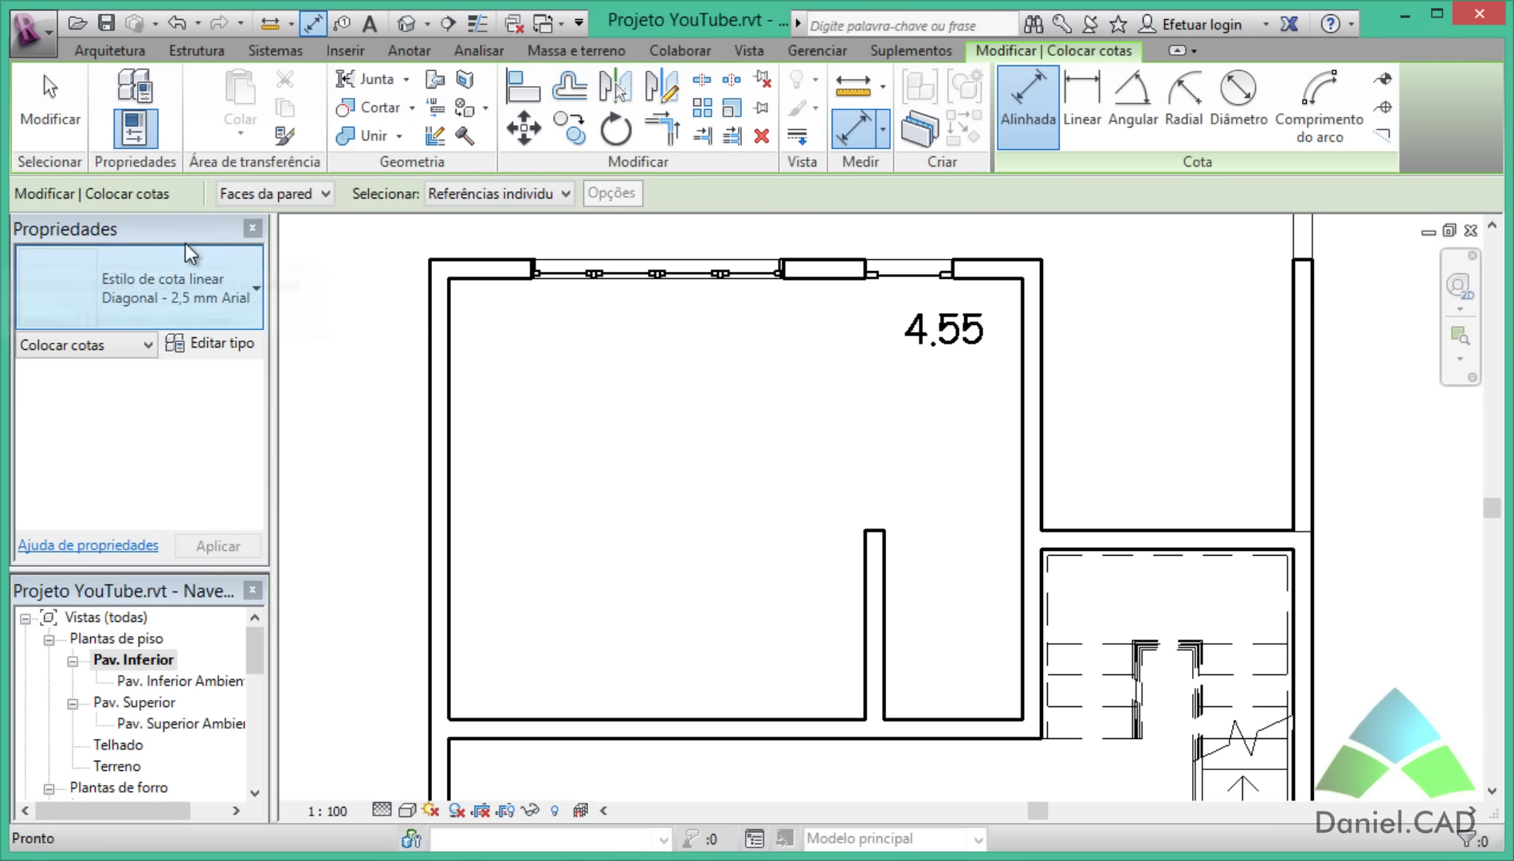
click(258, 288)
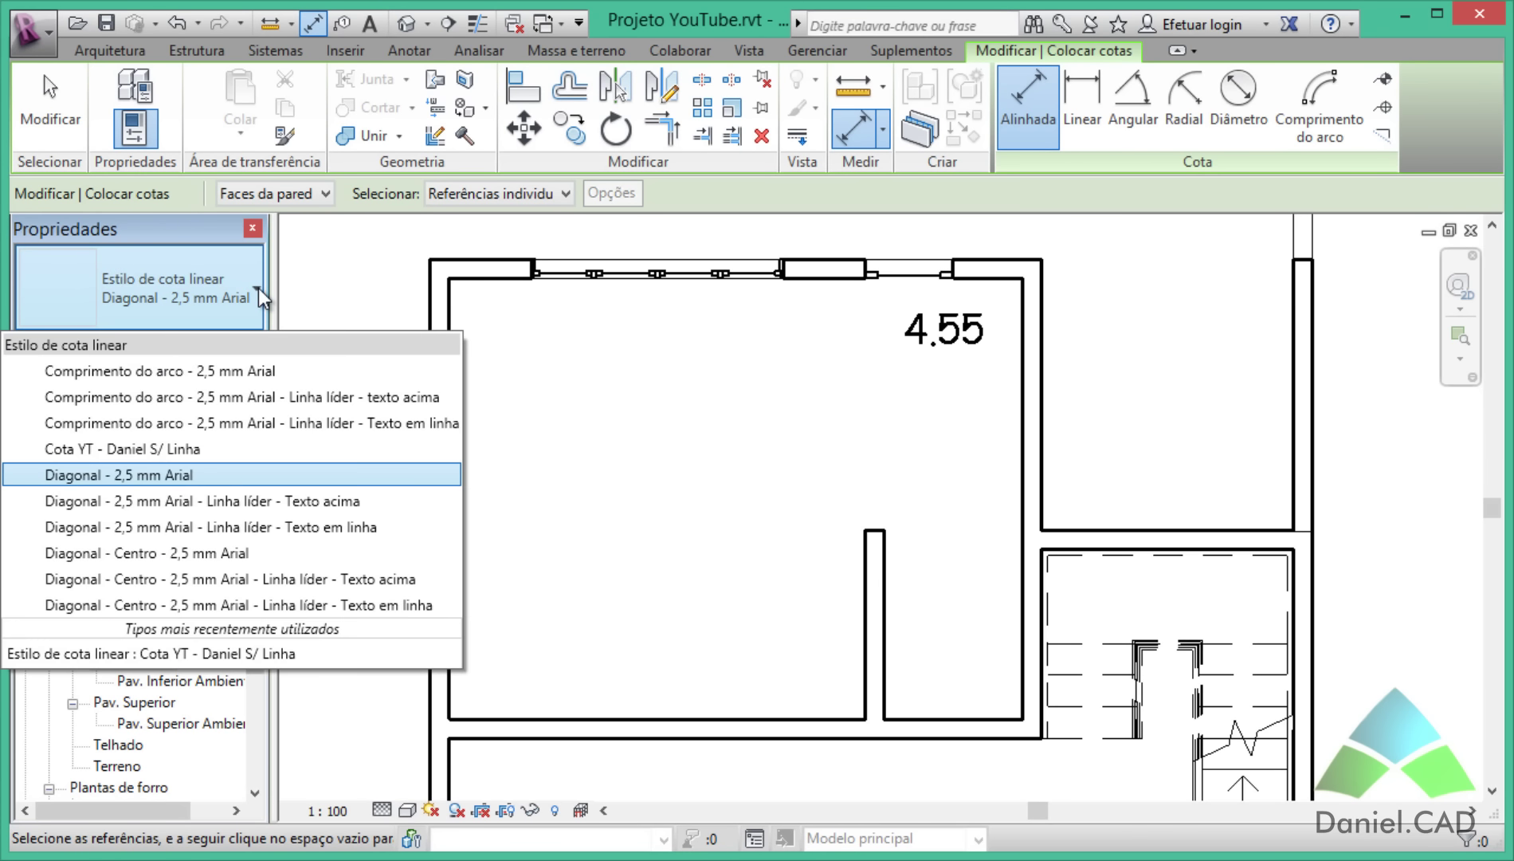
click(139, 450)
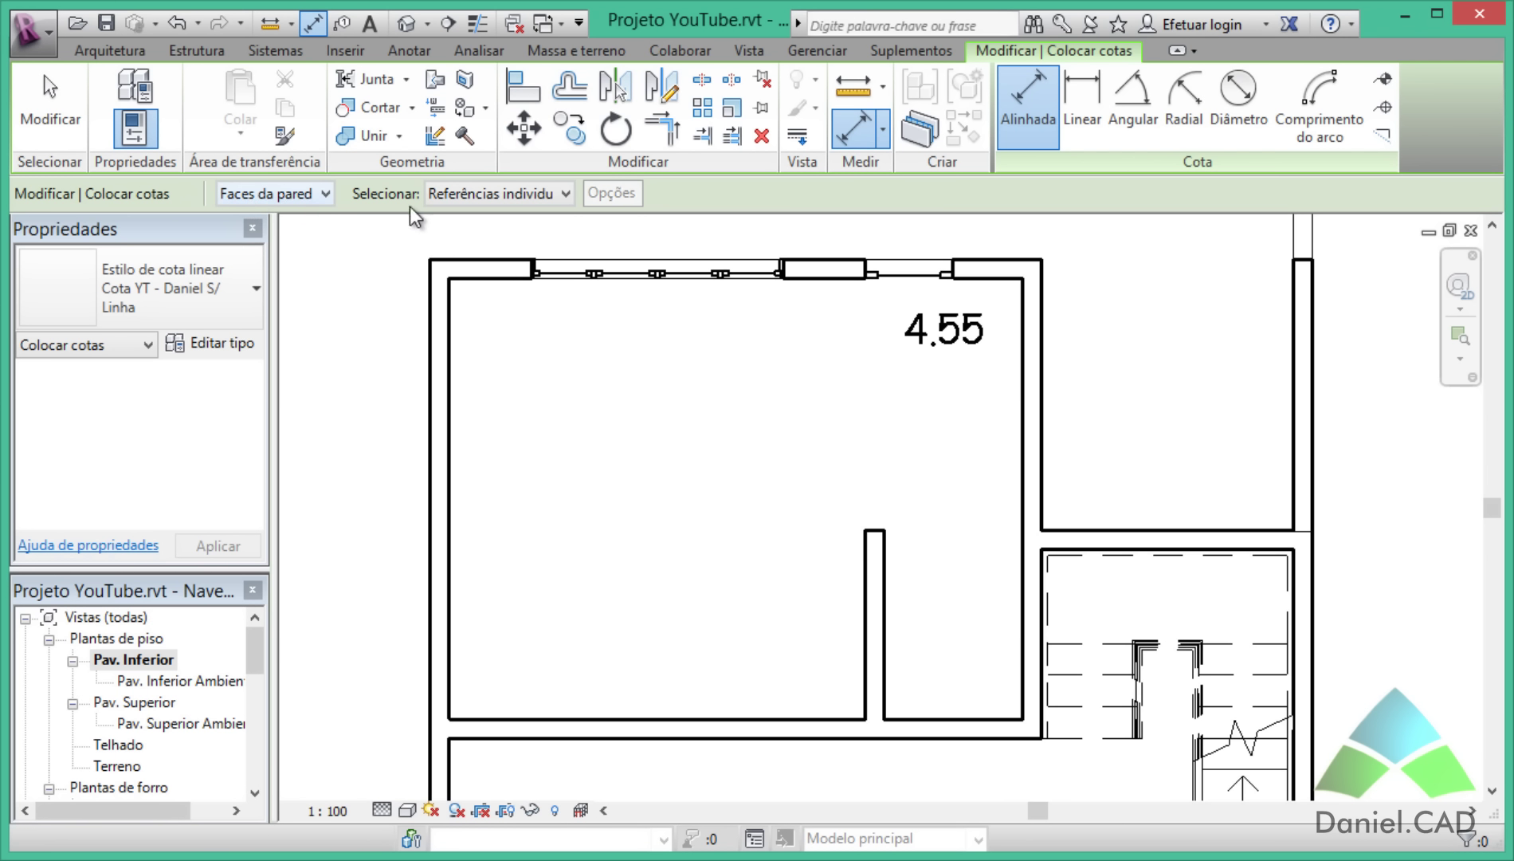
click(487, 279)
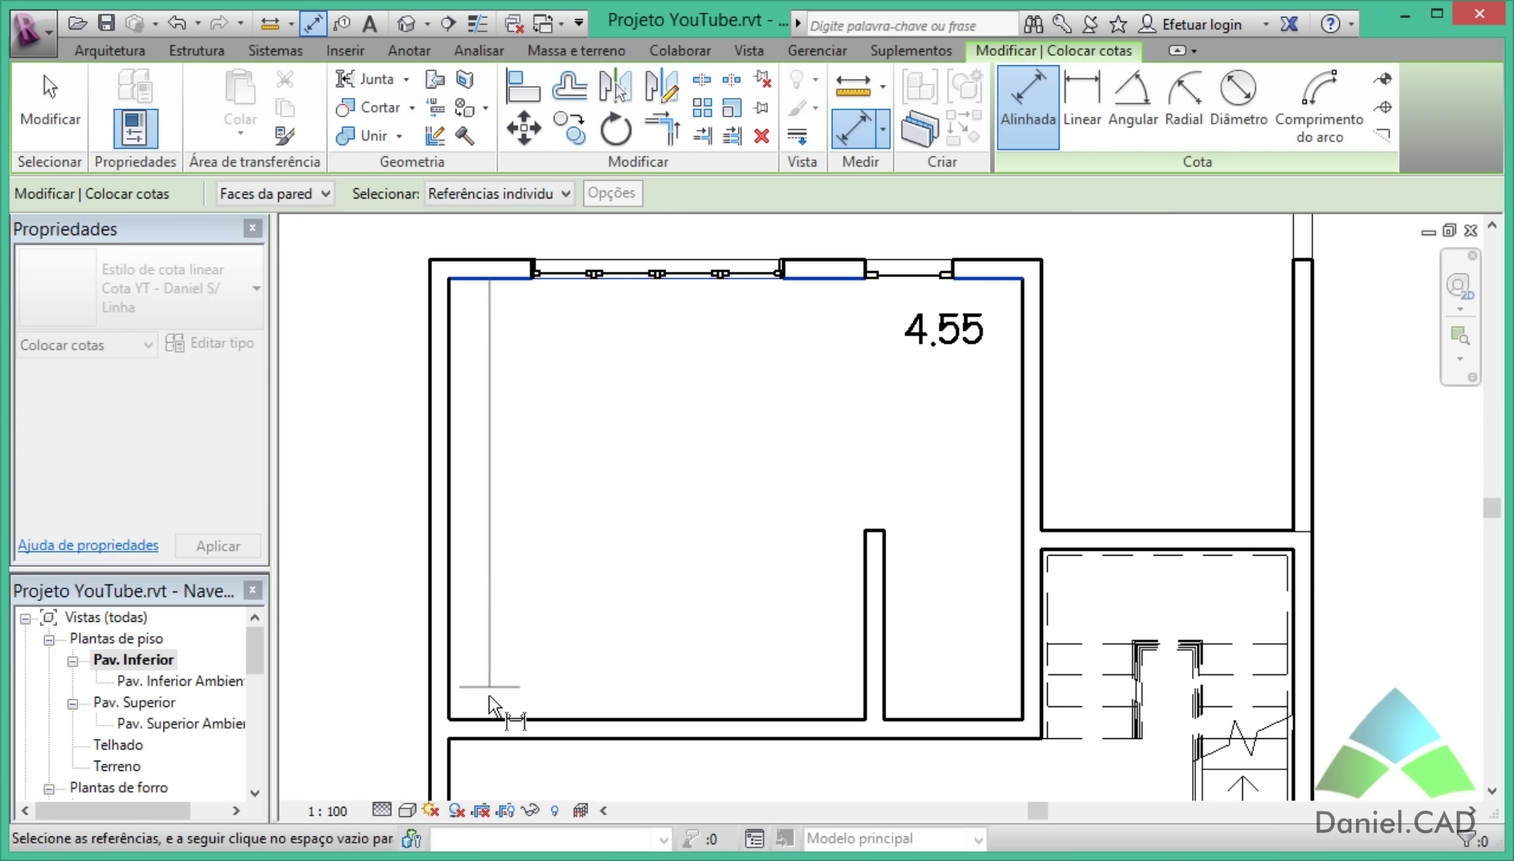
click(490, 719)
click(507, 607)
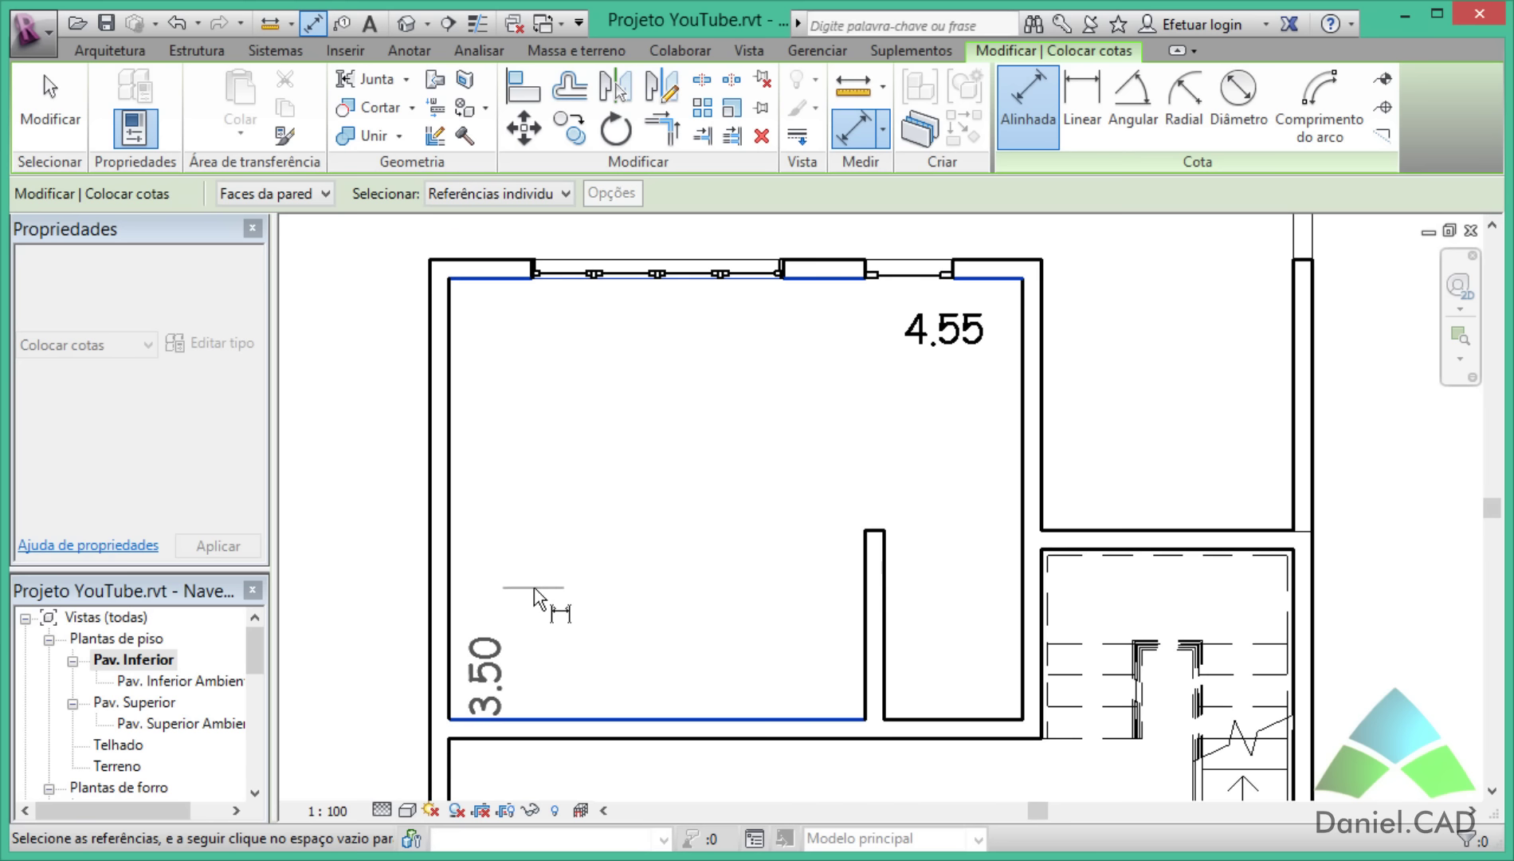
Shift the new vertical dimension's text slightly upward beside the room's left wall and finish dimensioning.
drag(514, 675, 518, 641)
key(Escape)
key(Escape)
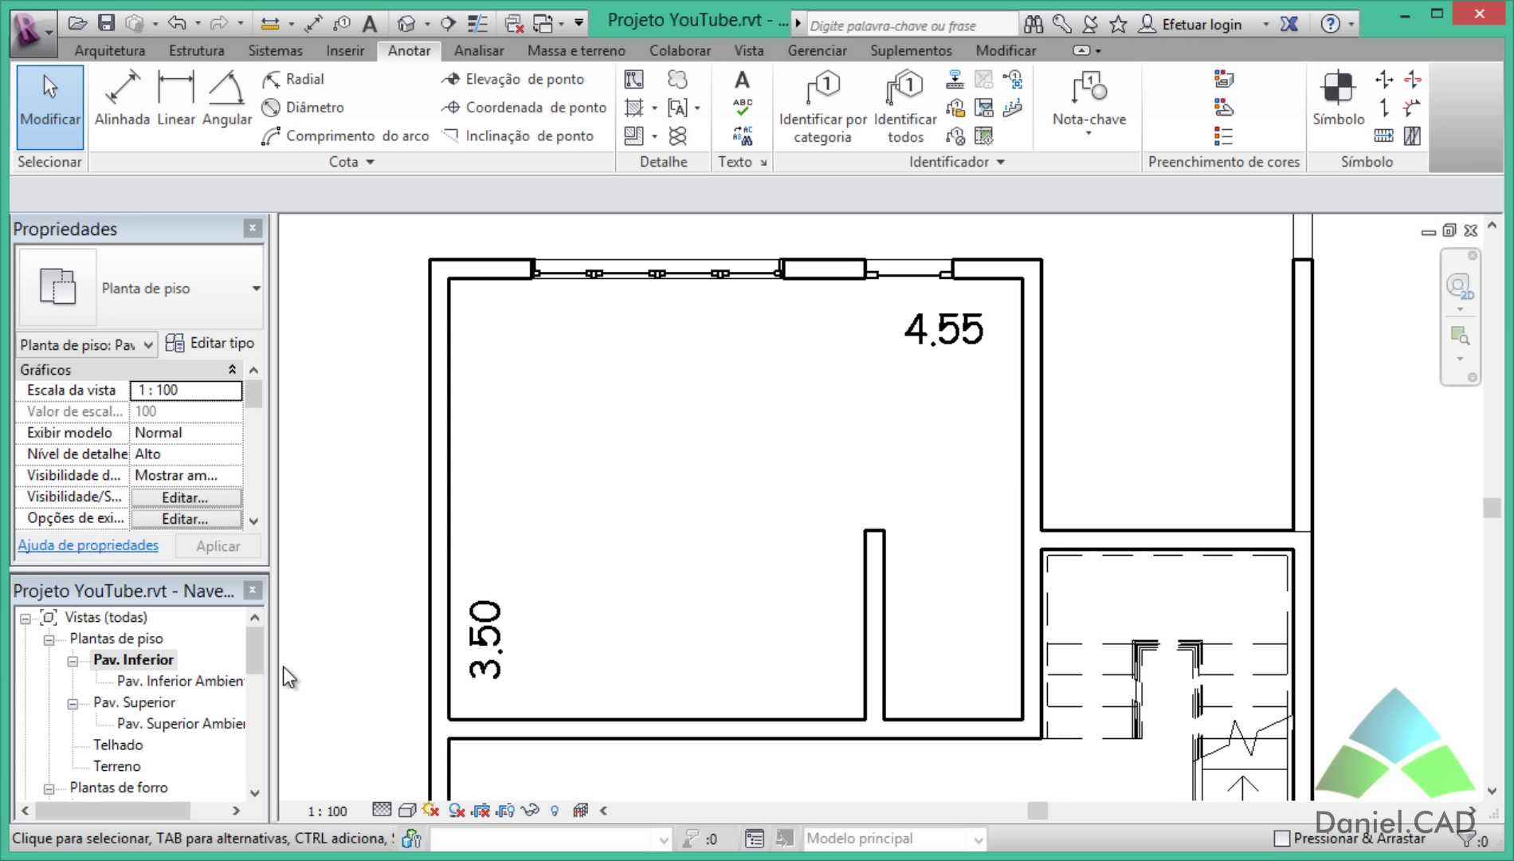
Set the floor plan view's visual style to Sombreado and reopen the visual style choices.
click(407, 811)
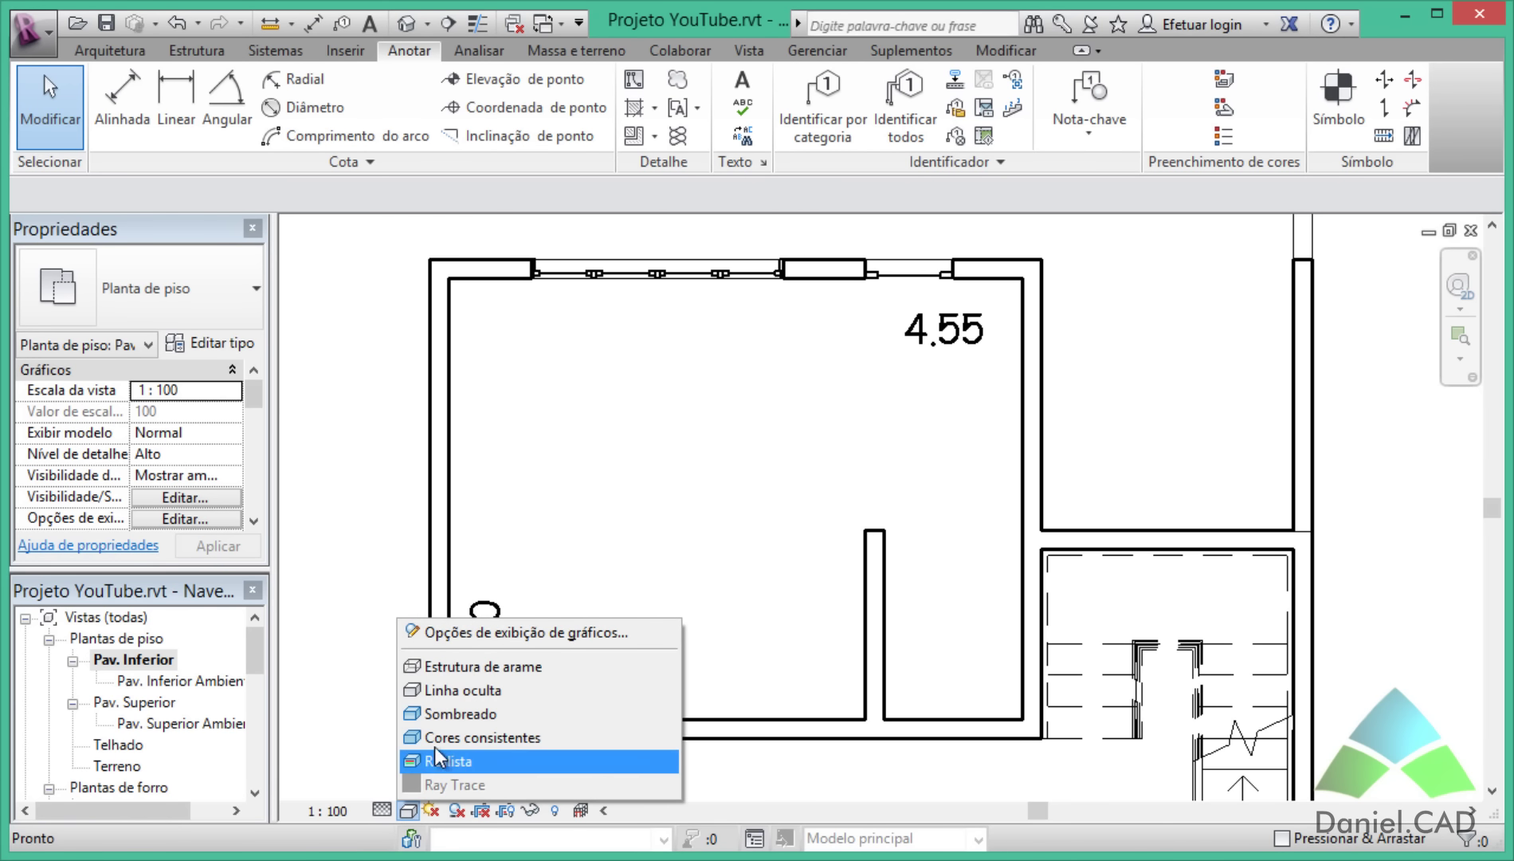
click(450, 714)
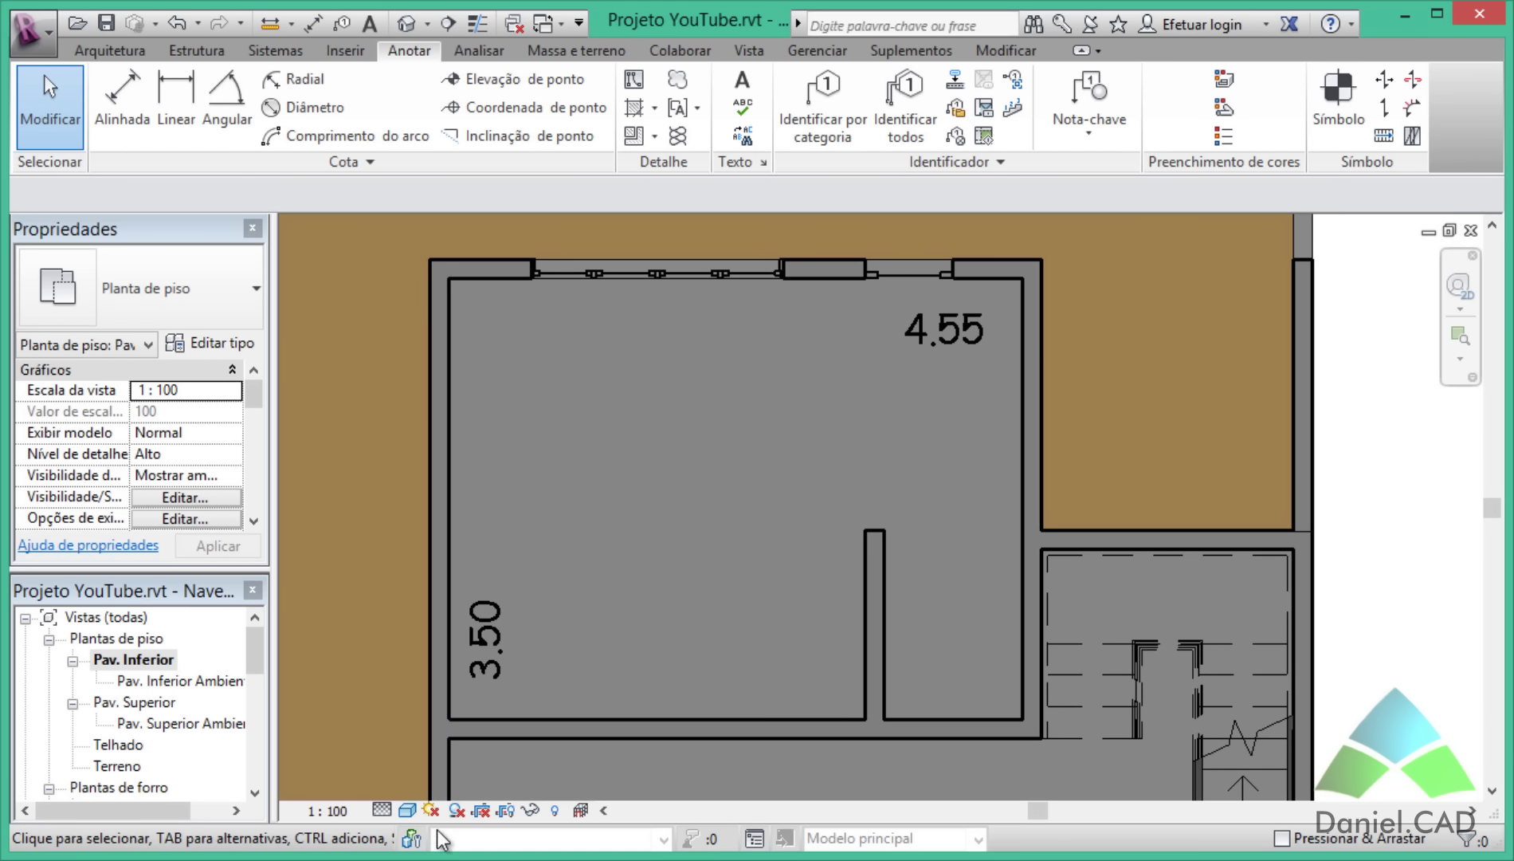
click(408, 811)
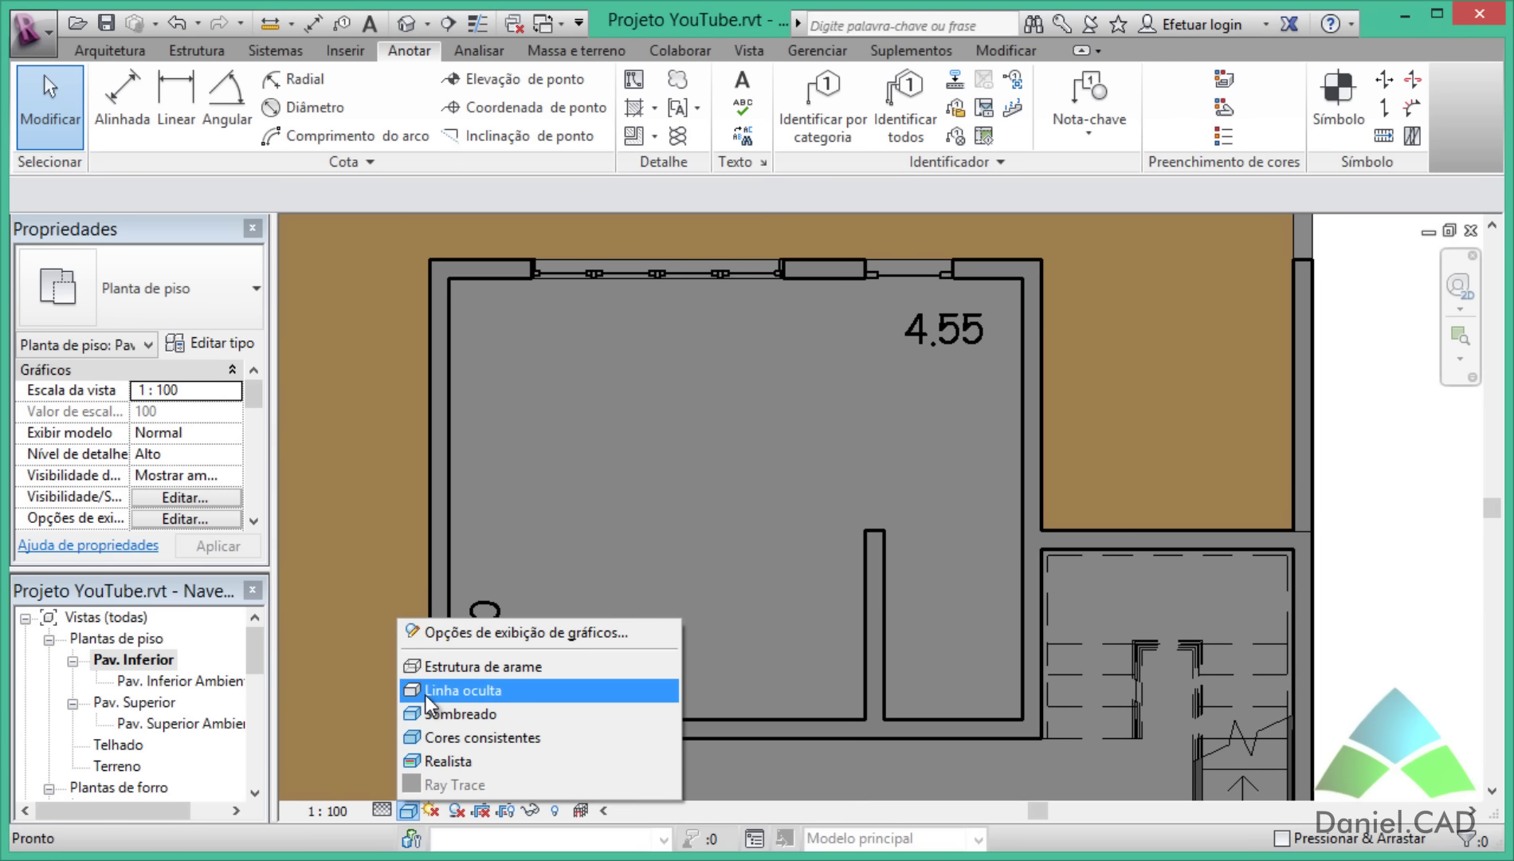